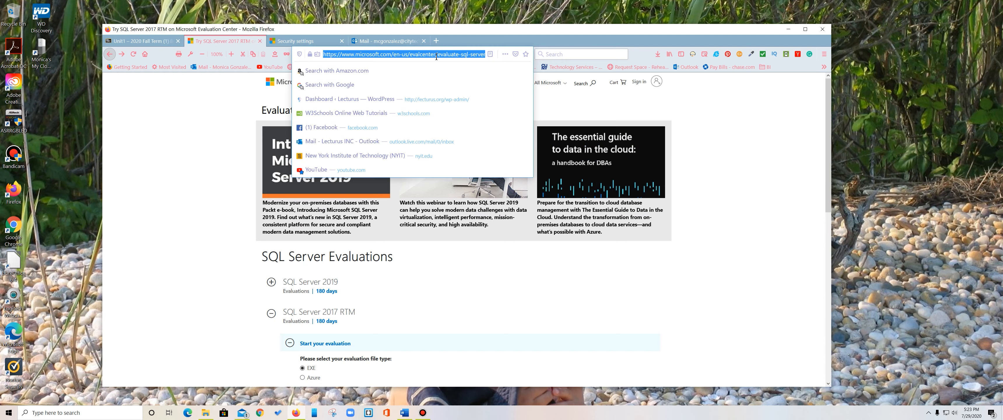
Switch to the Word document AdventureworksDW to SQL SERVER 2017.docx and look through it for the SQL Server evaluation download link
click(402, 417)
click(402, 418)
scroll(430, 191, down, 5)
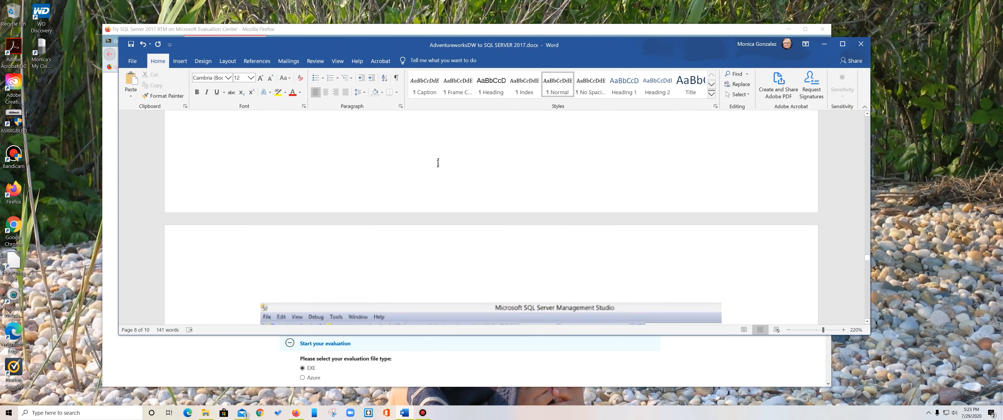
scroll(436, 161, up, 15)
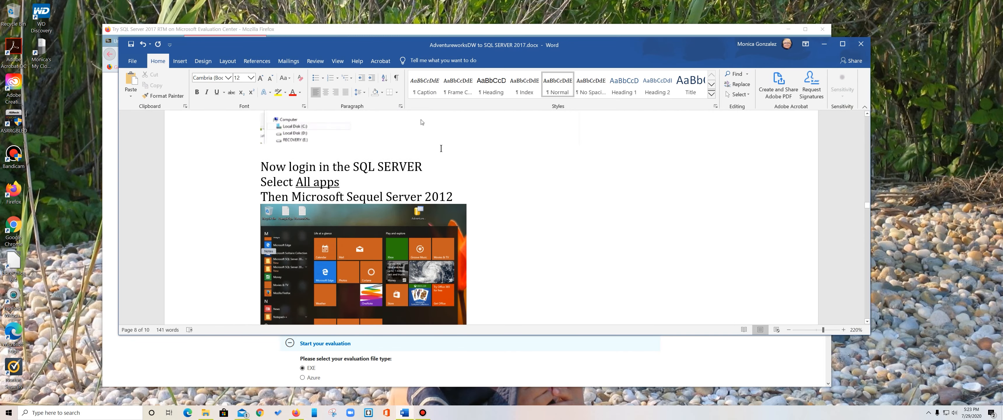
scroll(441, 140, up, 15)
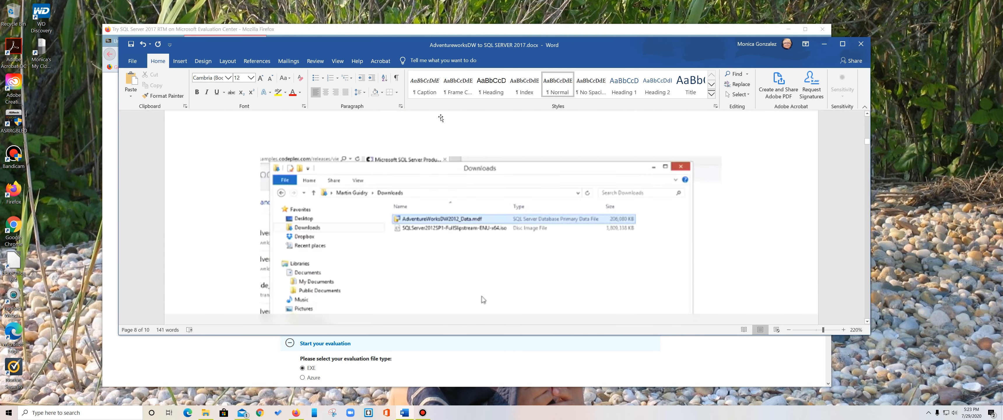
scroll(440, 118, up, 5)
scroll(369, 242, down, 1)
scroll(268, 225, down, 5)
scroll(268, 225, up, 1)
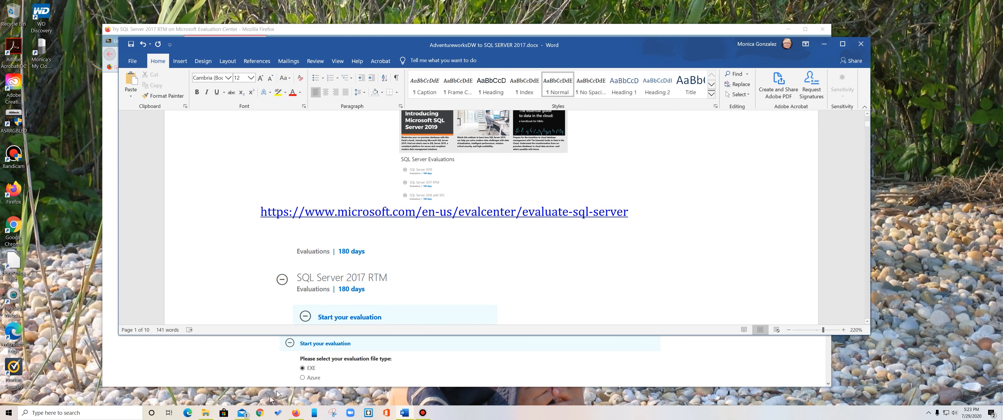
Return to the Evaluation Center page in Firefox and continue the SQL Server 2017 RTM evaluation with the EXE file type
click(220, 377)
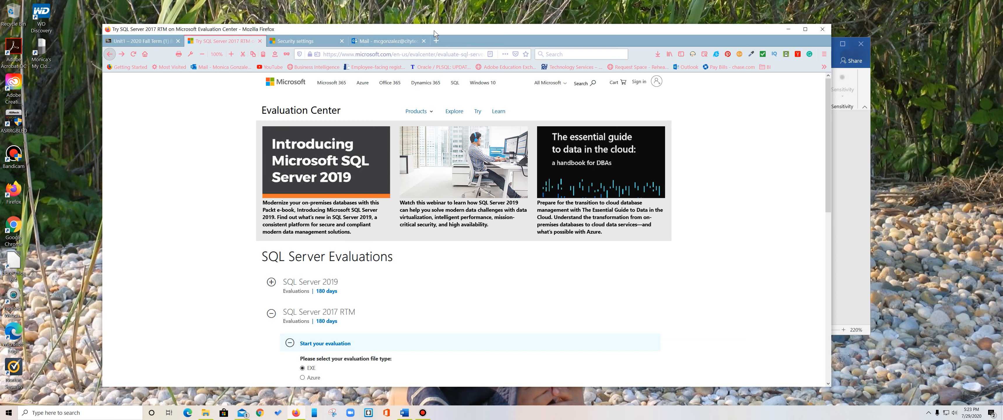
drag(434, 30, 435, 19)
click(232, 42)
click(232, 42)
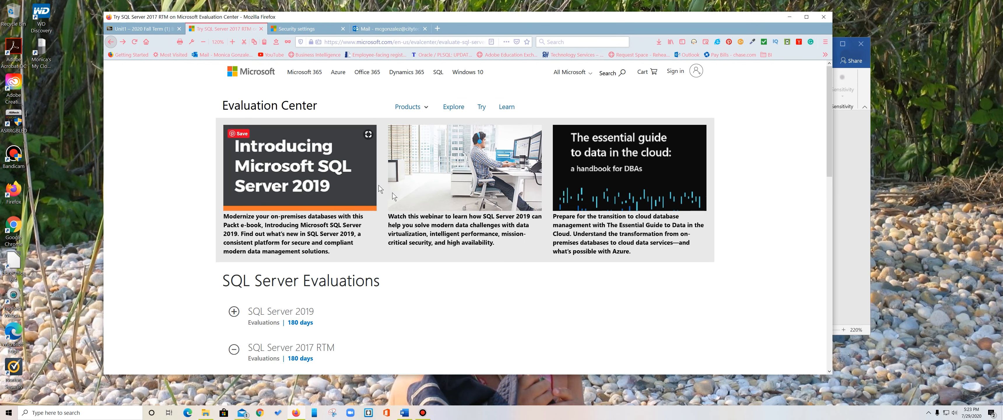
scroll(188, 209, down, 3)
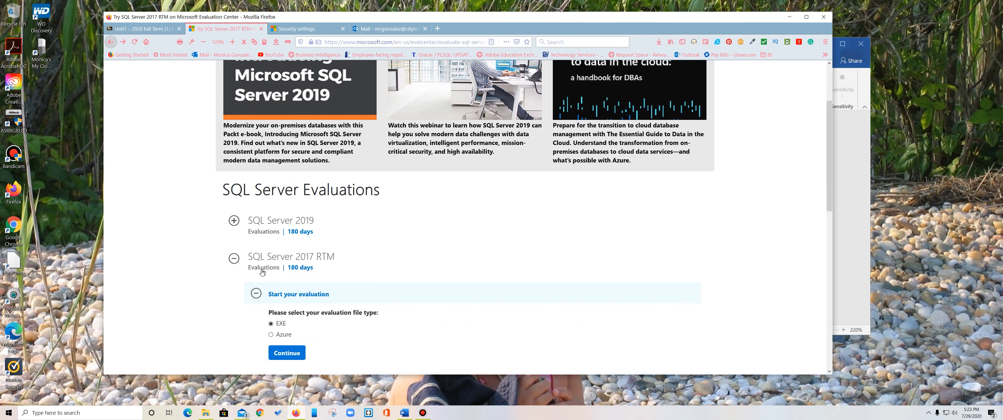
click(234, 259)
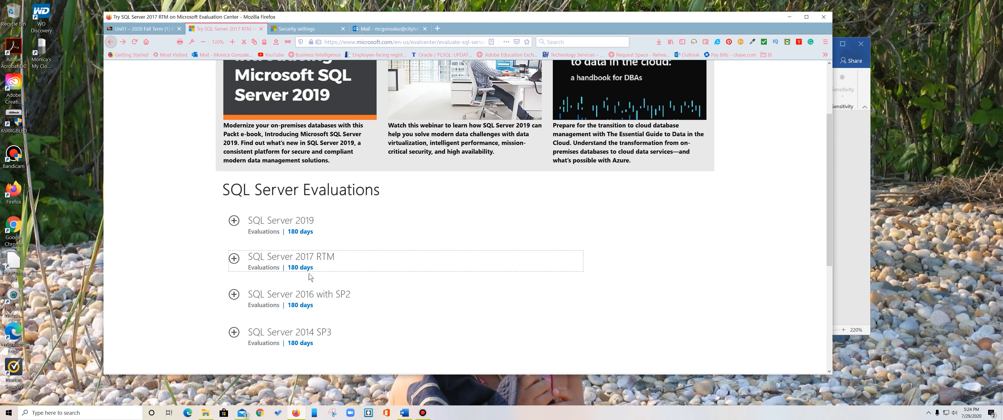
click(237, 263)
scroll(350, 296, down, 2)
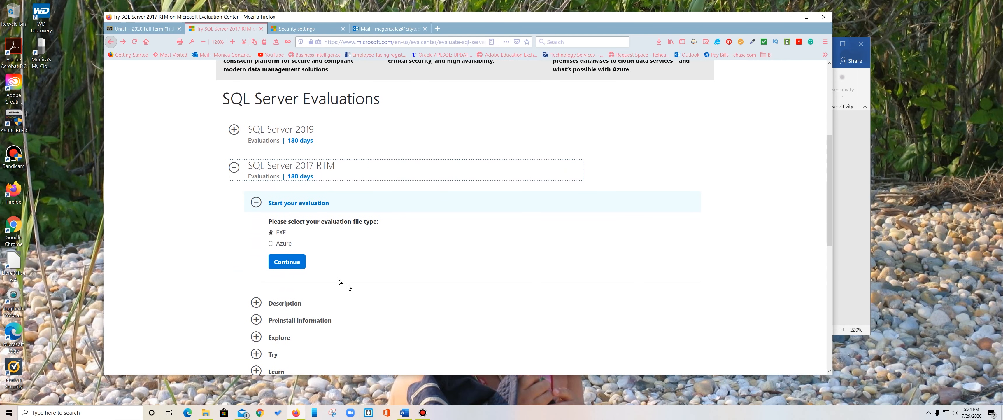
click(287, 262)
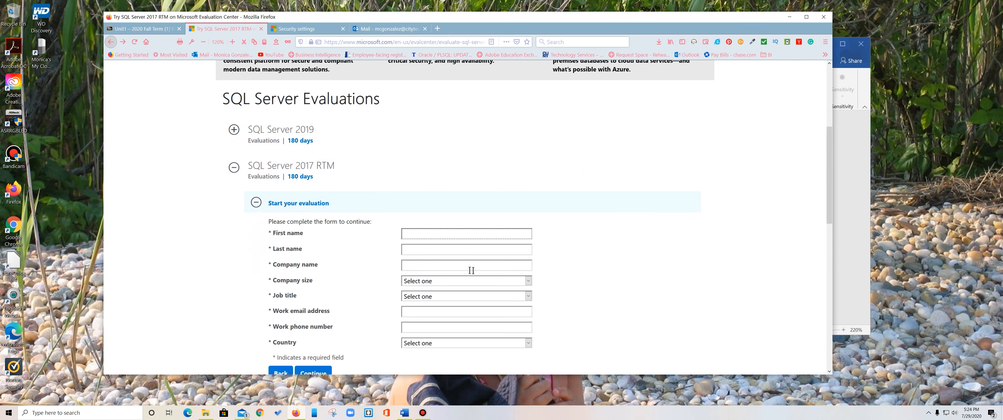
Review the company size and job title choices in the evaluation registration form without selecting any
scroll(397, 338, down, 2)
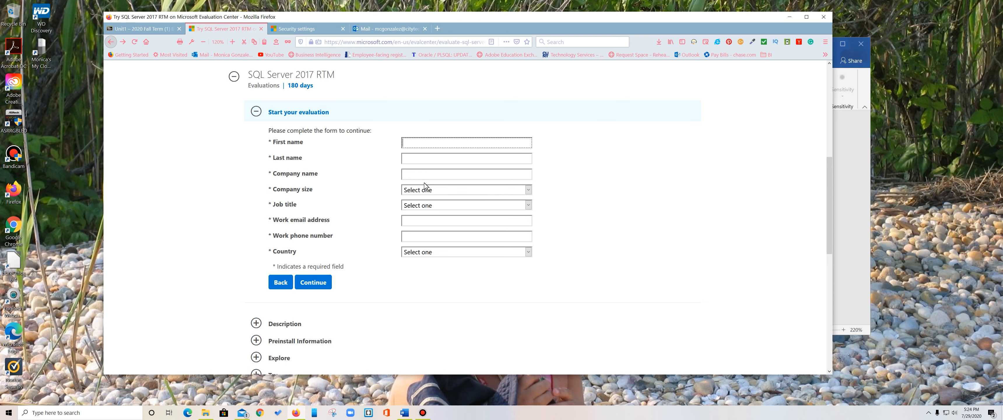
click(528, 192)
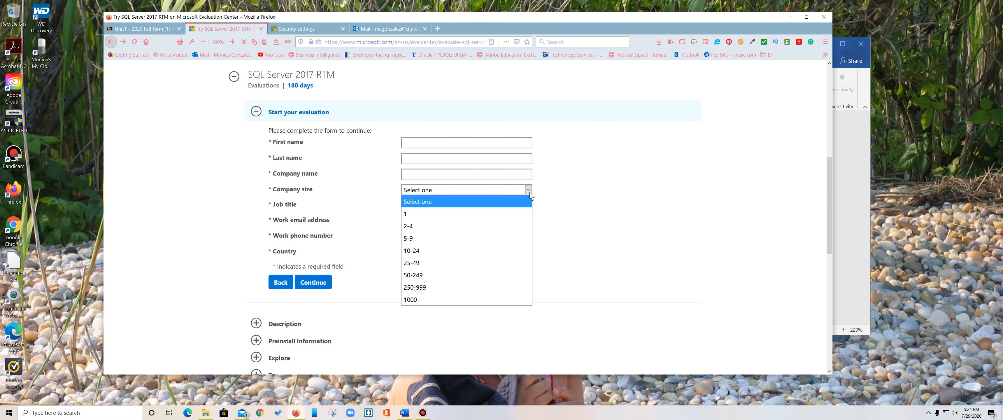
click(600, 188)
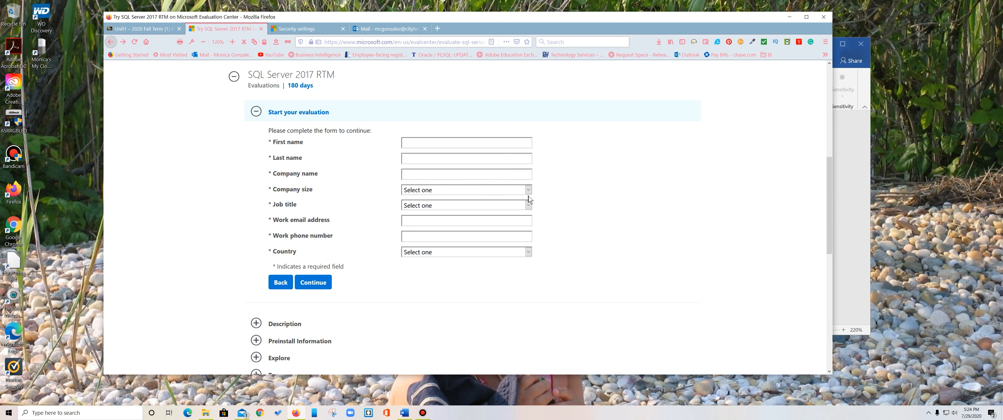
click(529, 205)
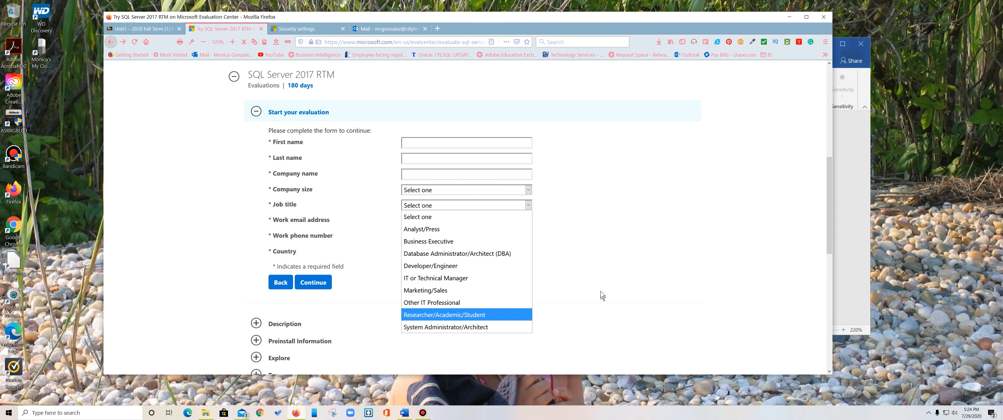
click(602, 280)
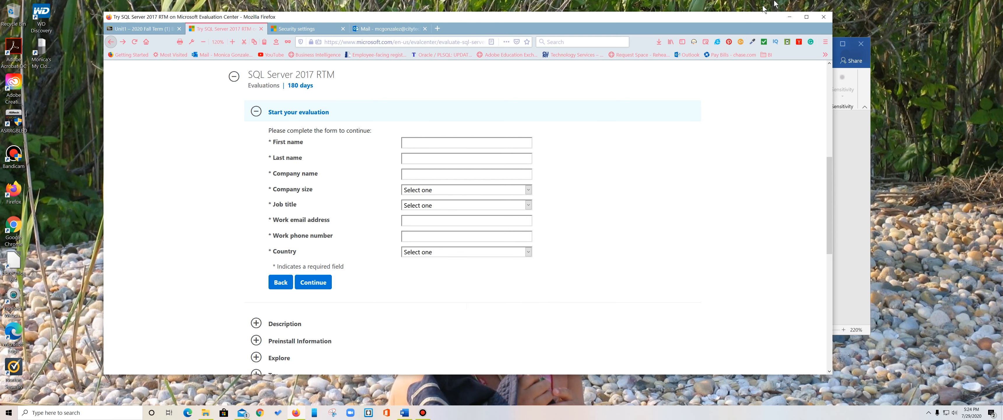
Show the downloaded SQLServer2017-SSEI-Eval.exe in its Downloads folder and run it
click(659, 44)
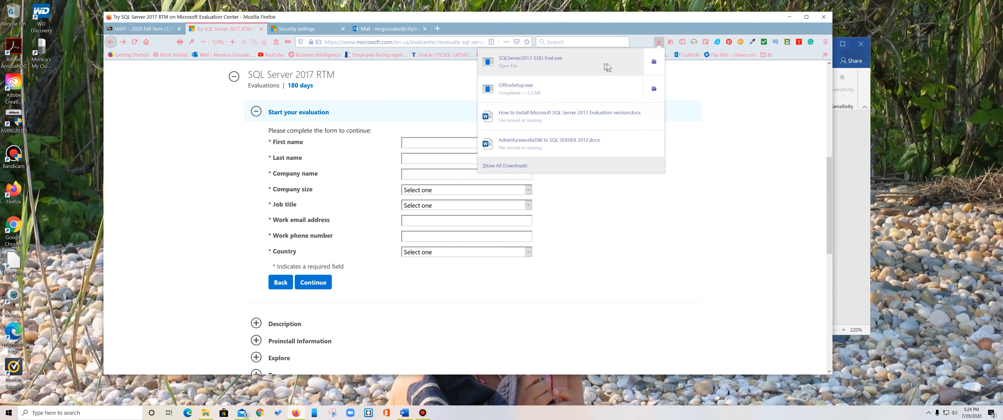
click(649, 63)
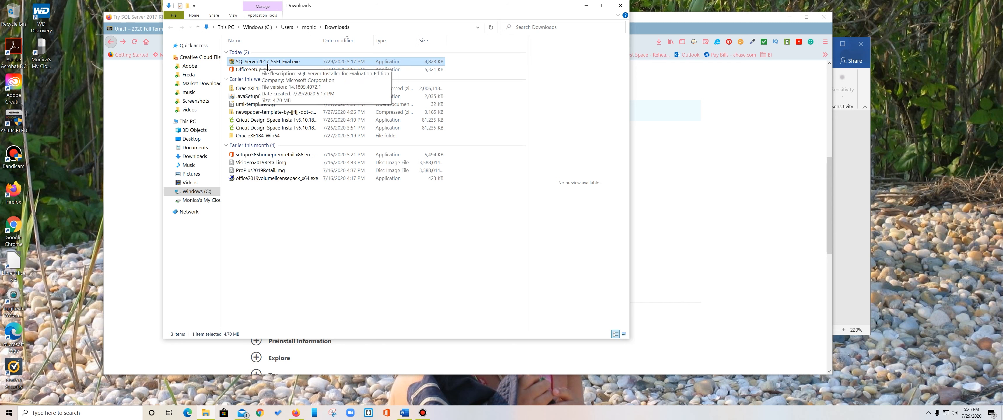
double_click(232, 64)
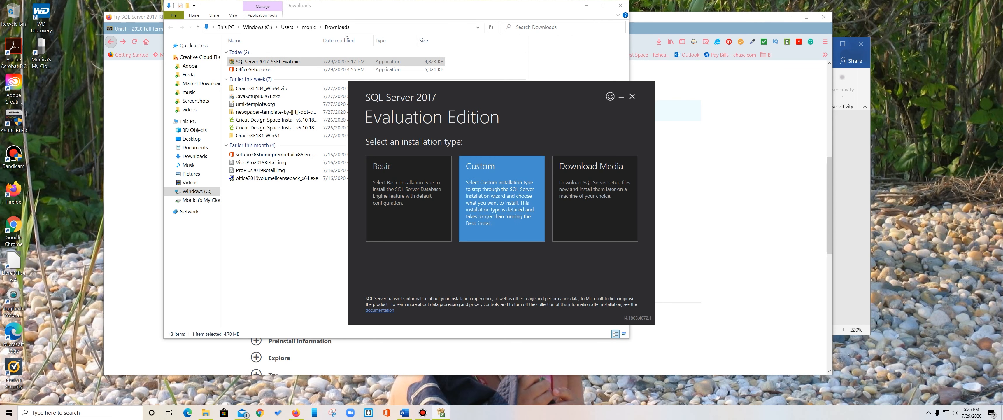
Start a Custom installation with media location C:\SQLServer2017Media, and clear the File Explorer and Firefox windows away from the installer
click(594, 195)
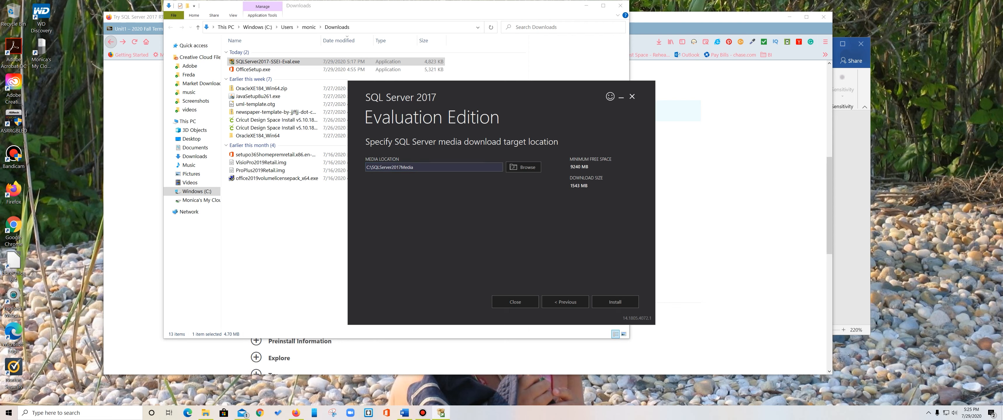
click(615, 301)
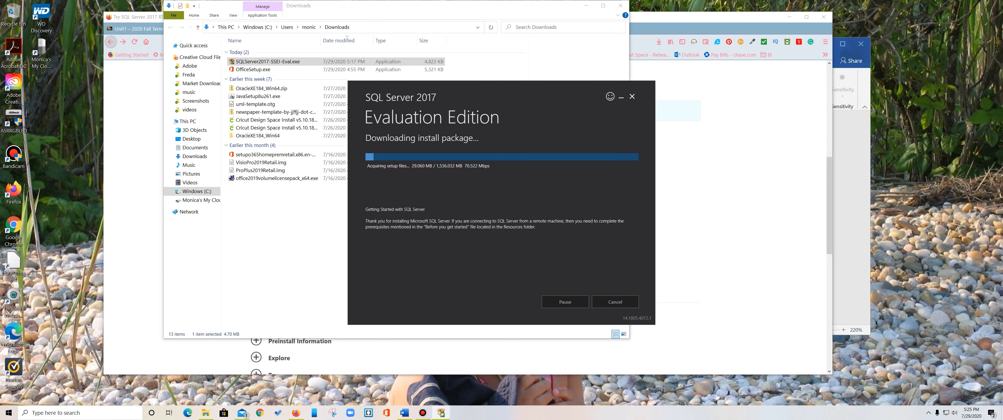
click(620, 5)
drag(669, 17, 649, 19)
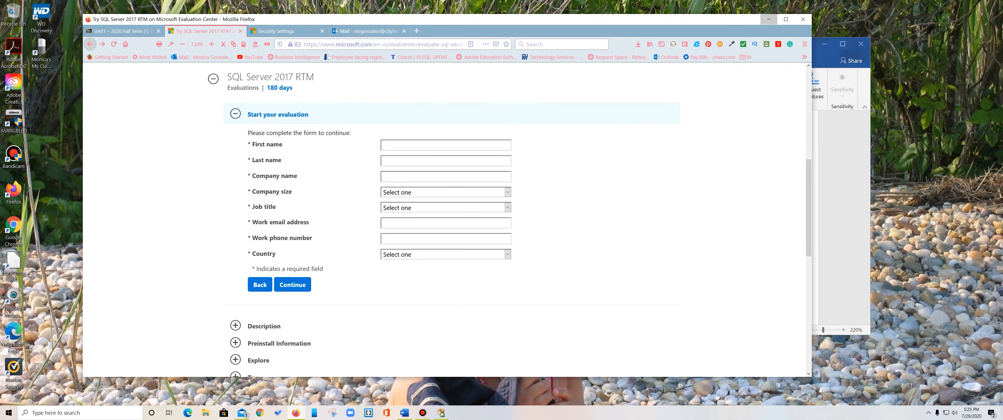
click(768, 18)
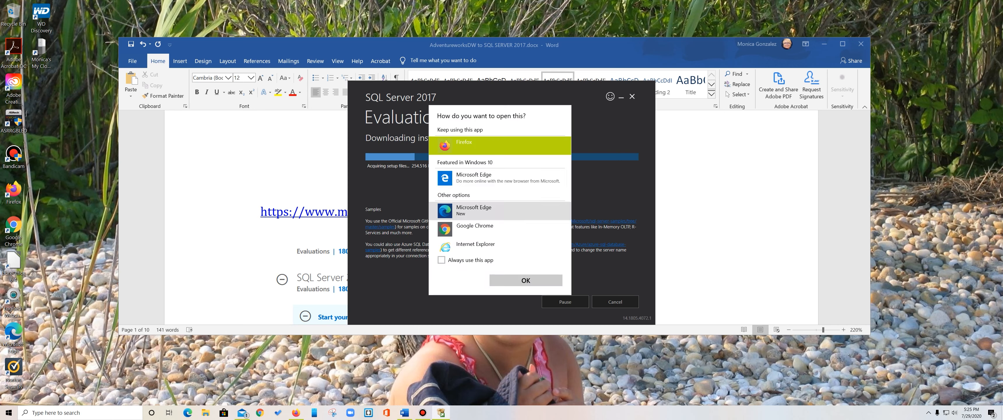
Open the installer's SQL Server samples link in Firefox, examine the sample categories on GitHub, and return to the installer
click(526, 280)
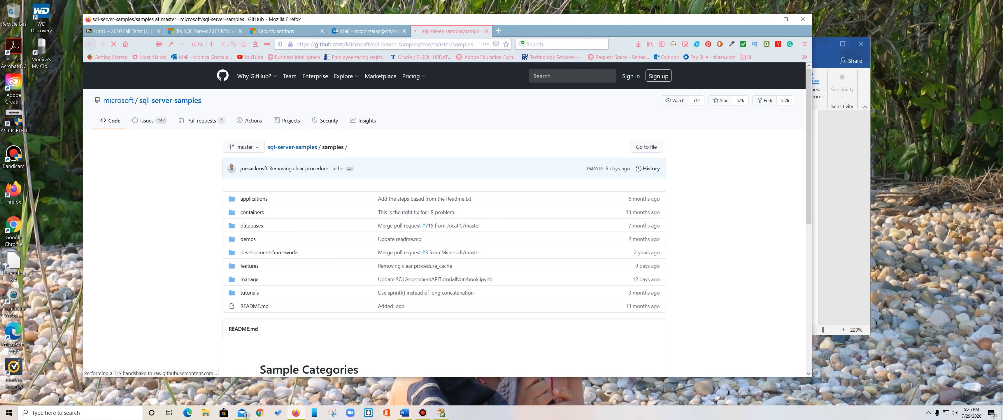
scroll(444, 218, down, 8)
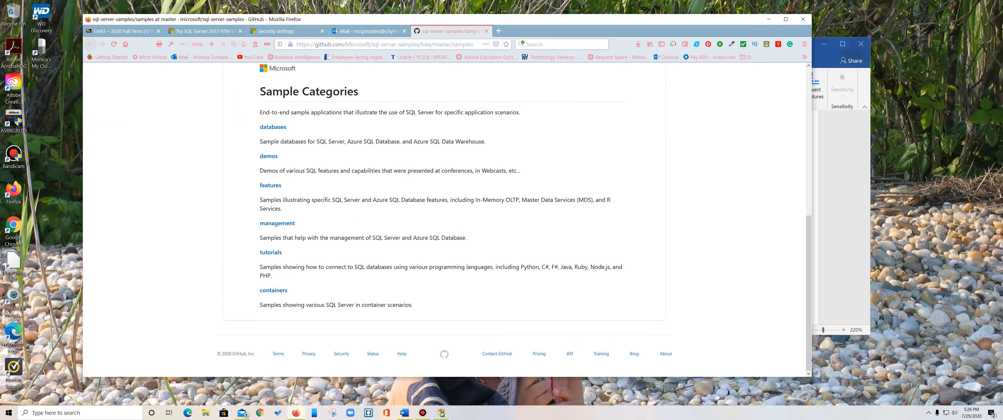
scroll(444, 218, up, 1)
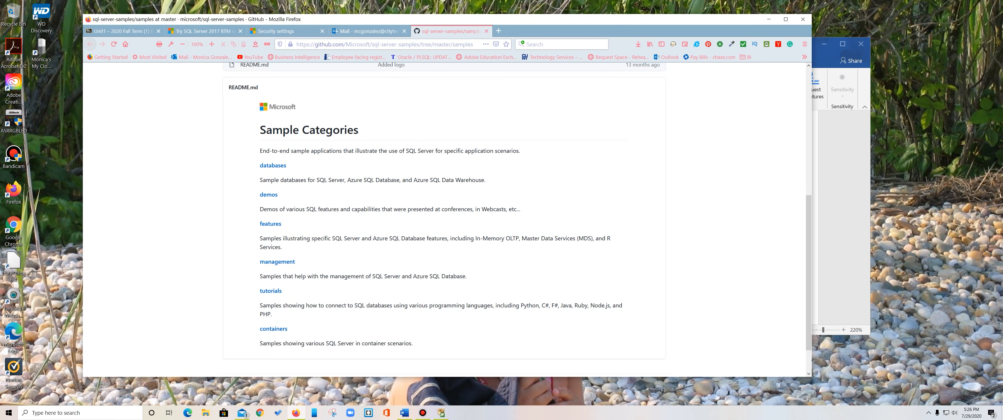
click(769, 19)
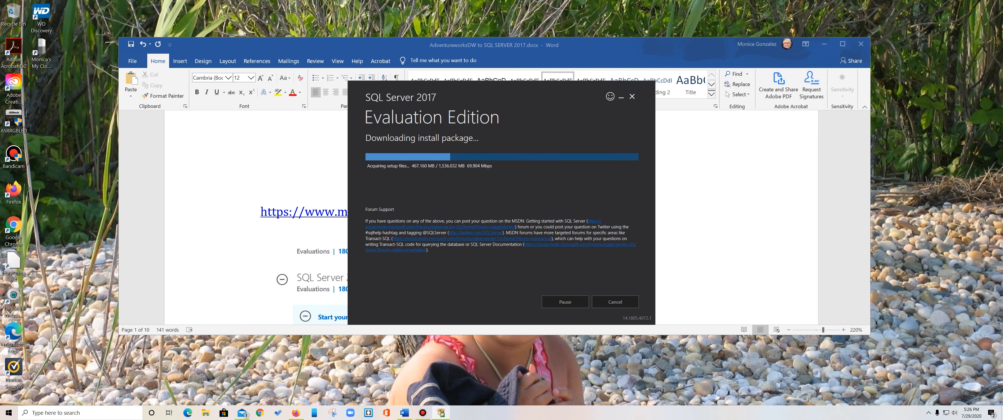
Minimize the Word document, and move the SQL Server Installation Center window away from the screen corner and enlarge it
click(824, 44)
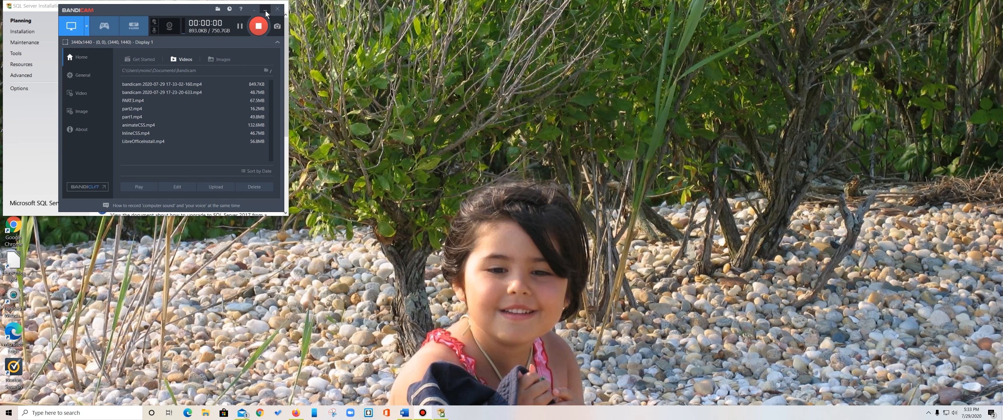
click(265, 9)
drag(190, 7, 463, 65)
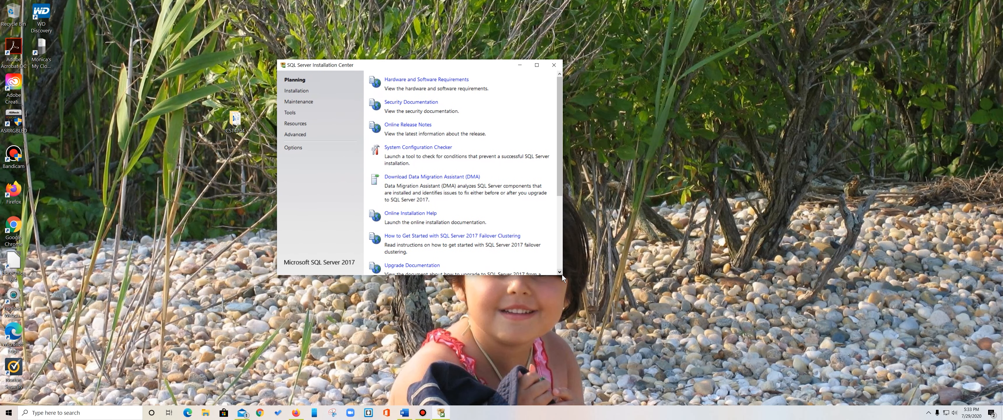
drag(563, 276, 639, 334)
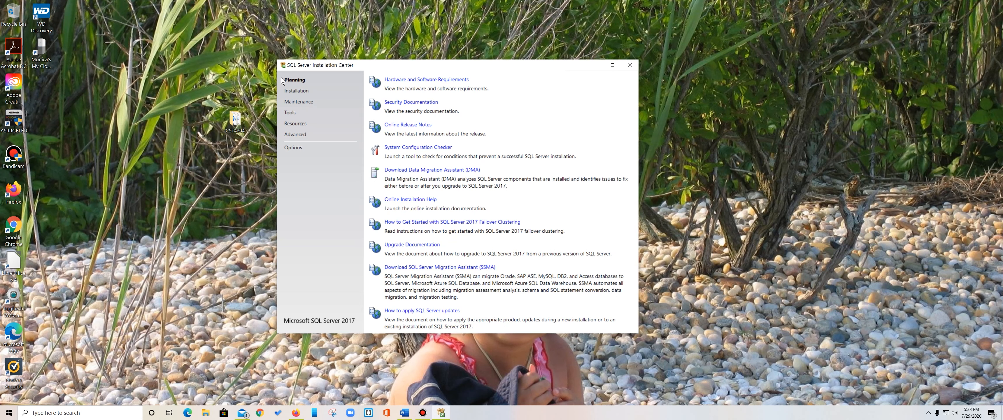
Launch a new SQL Server stand-alone installation and choose the free Evaluation edition
click(293, 91)
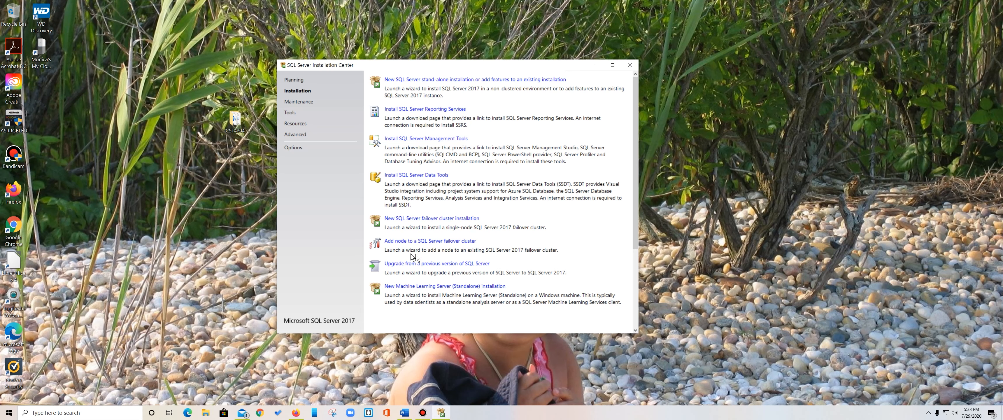
click(433, 80)
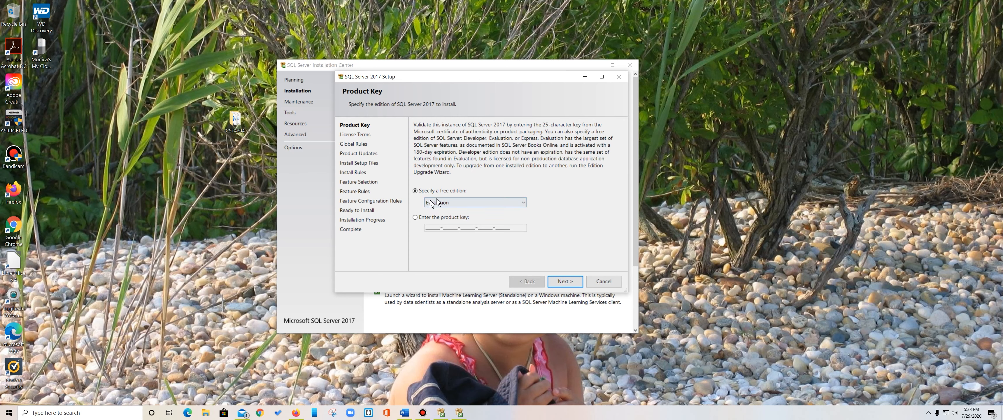
click(564, 277)
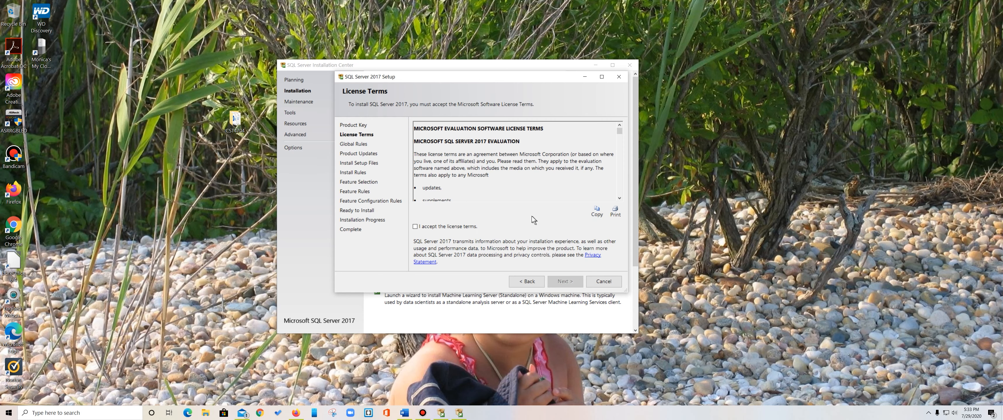
Read through the SQL Server 2017 Evaluation license terms, accept them, and proceed with setup
scroll(499, 175, down, 6)
scroll(499, 176, down, 10)
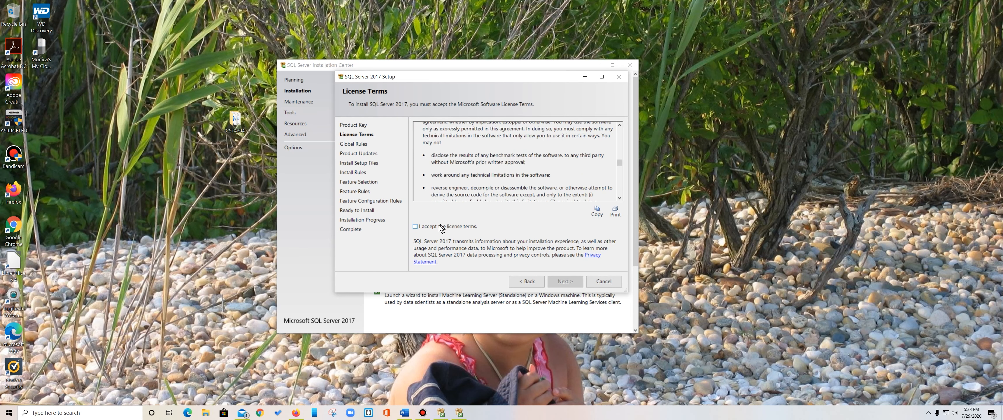
click(415, 226)
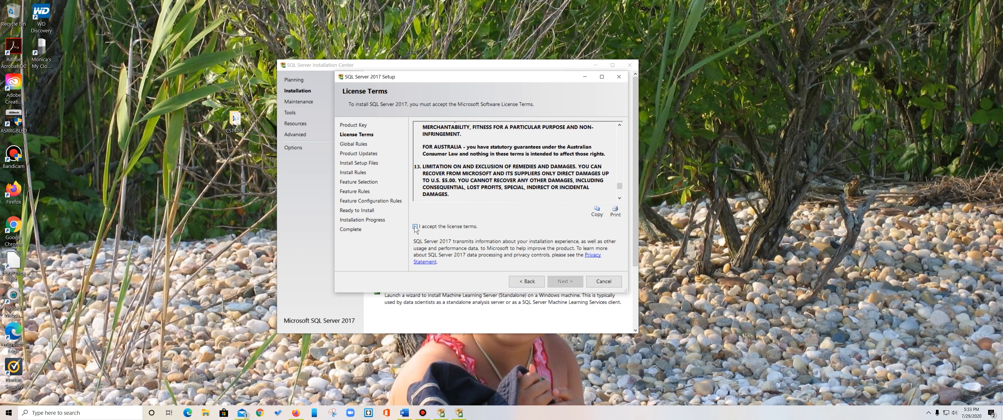
click(564, 281)
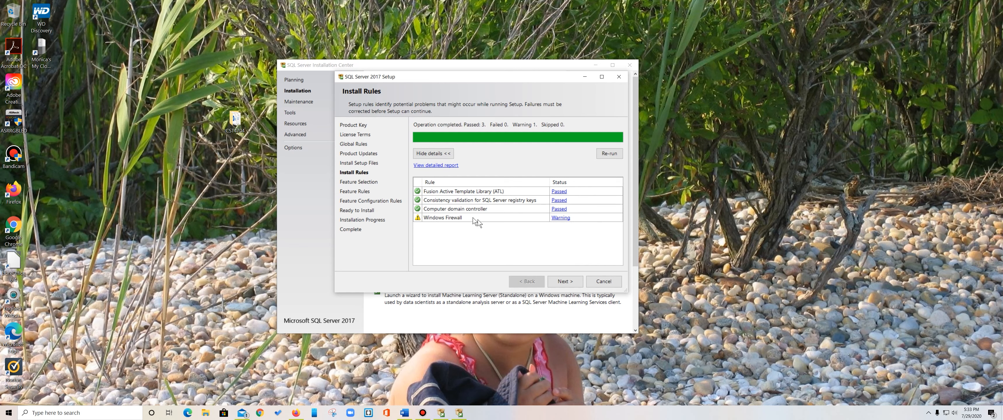
Proceed past the install rules to feature selection, and reposition and enlarge the setup window to show the whole feature list
click(565, 281)
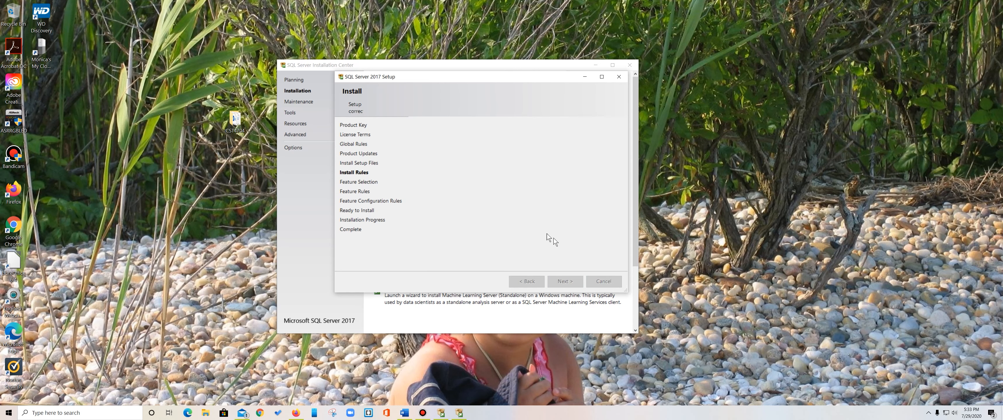
drag(475, 78, 439, 20)
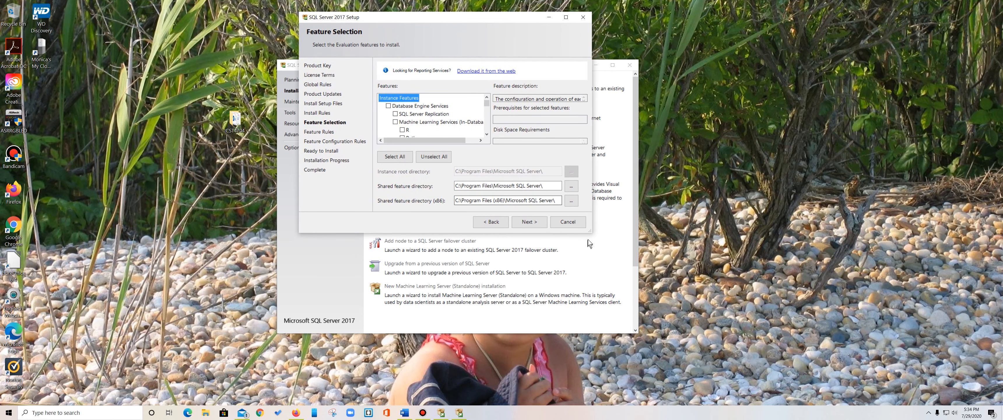
drag(598, 241, 855, 383)
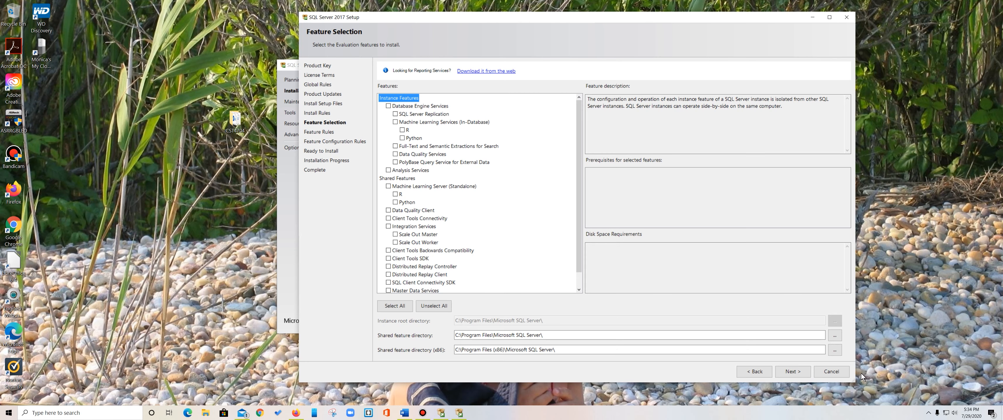
drag(854, 381, 828, 332)
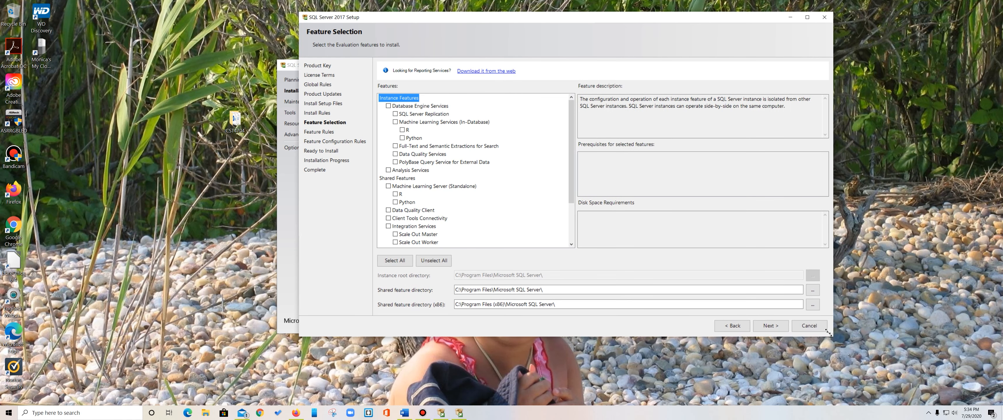
drag(506, 19, 529, 52)
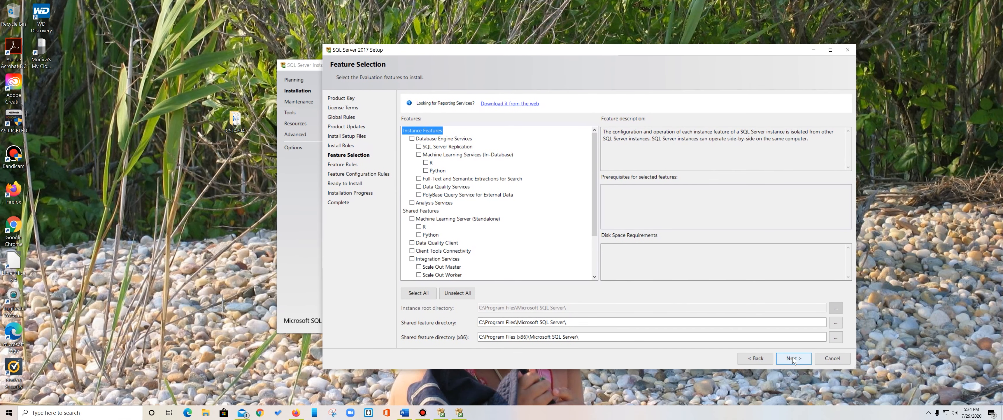
drag(679, 51, 643, 19)
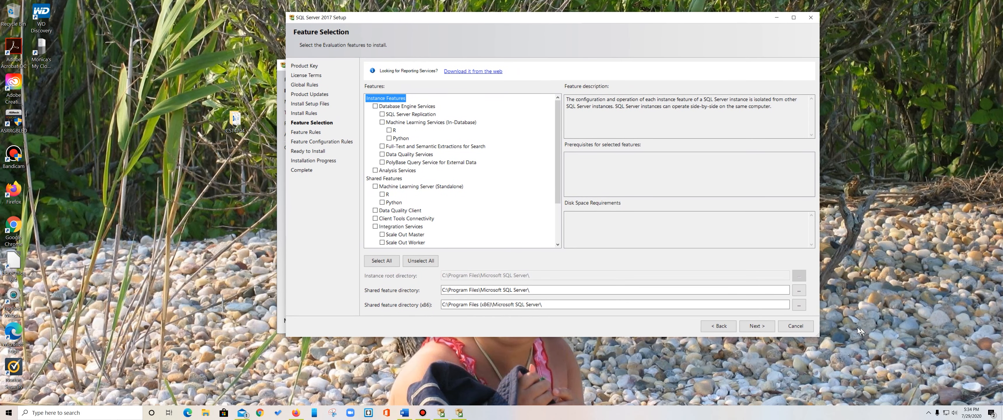
drag(821, 335, 851, 362)
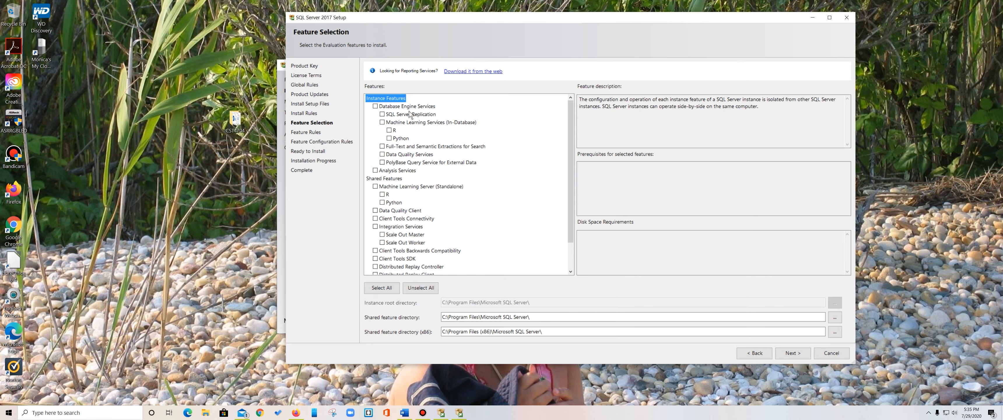
Select Database Engine Services, Analysis Services, Master Data Services, and Integration Services with Scale Out Master and Scale Out Worker for installation
click(375, 107)
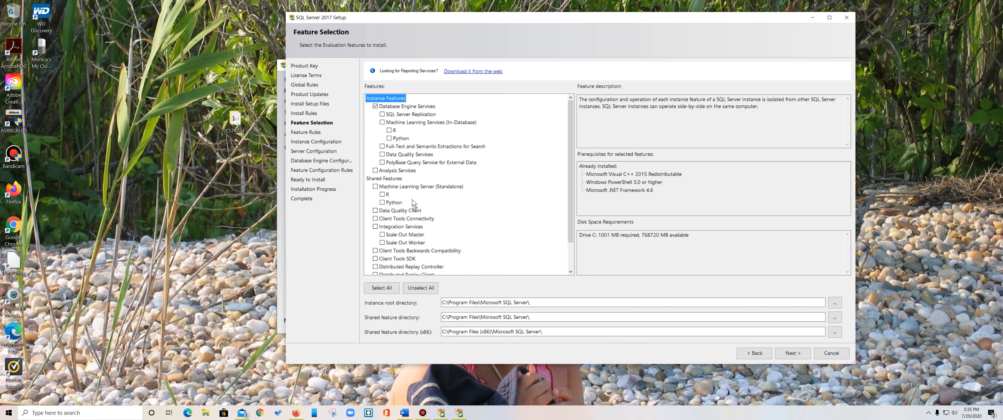
click(375, 170)
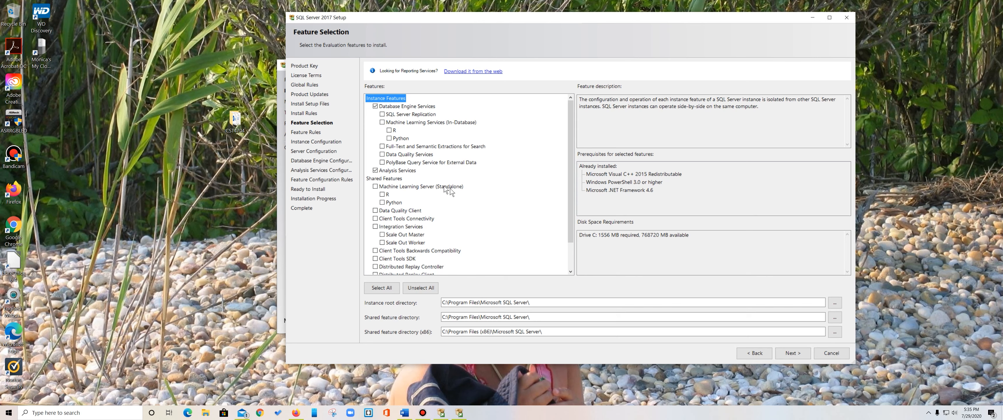
scroll(466, 200, down, 2)
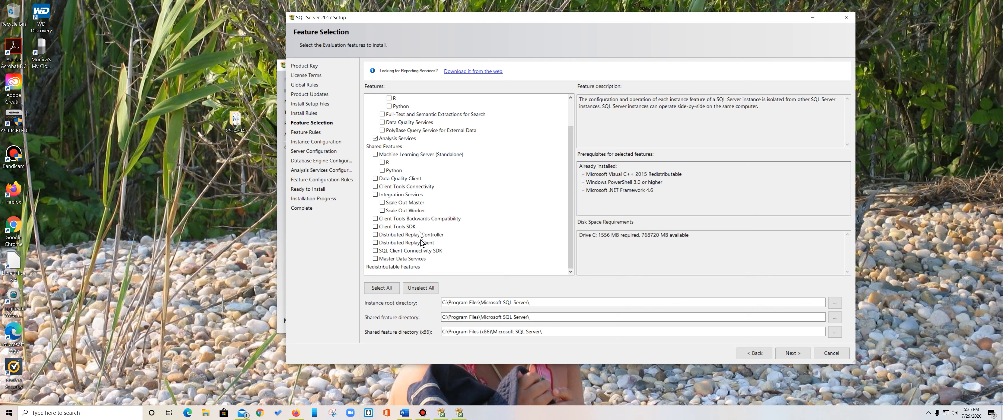
click(375, 258)
click(375, 195)
click(381, 202)
click(382, 211)
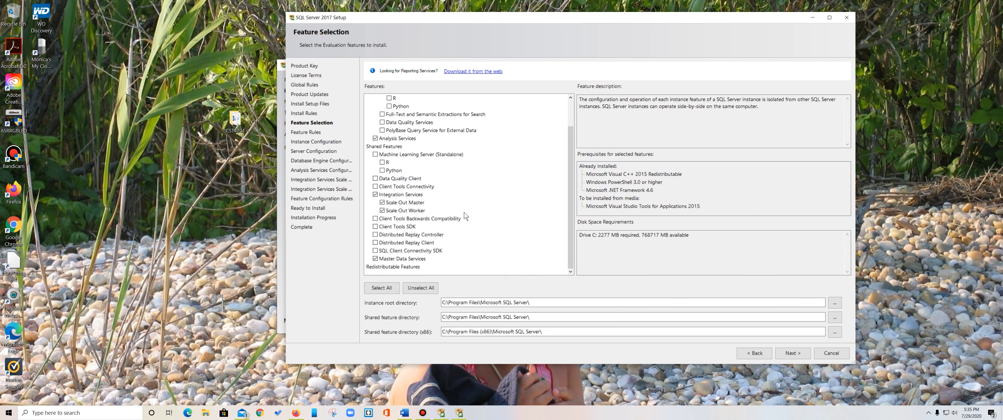
Add Client Tools Connectivity, Data Quality Services and Data Quality Client to the features being installed
click(374, 186)
scroll(389, 183, up, 2)
click(382, 154)
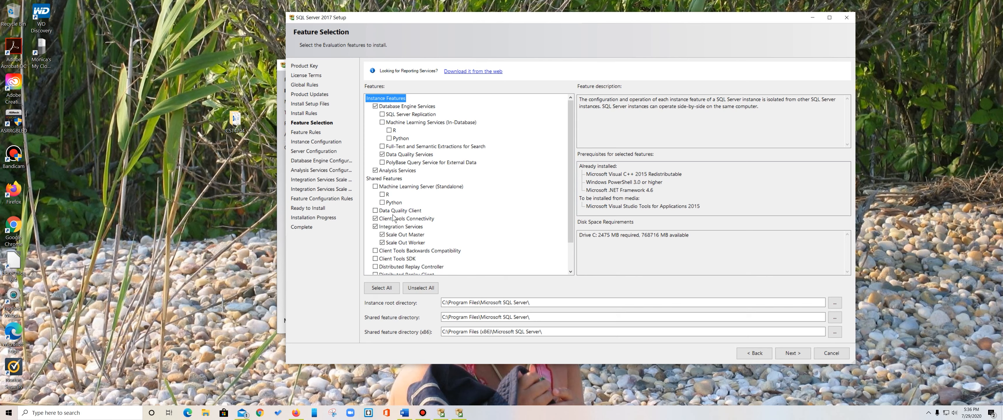
click(374, 211)
Review the full list of selected instance and shared features, and proceed to the instance configuration
scroll(456, 223, down, 1)
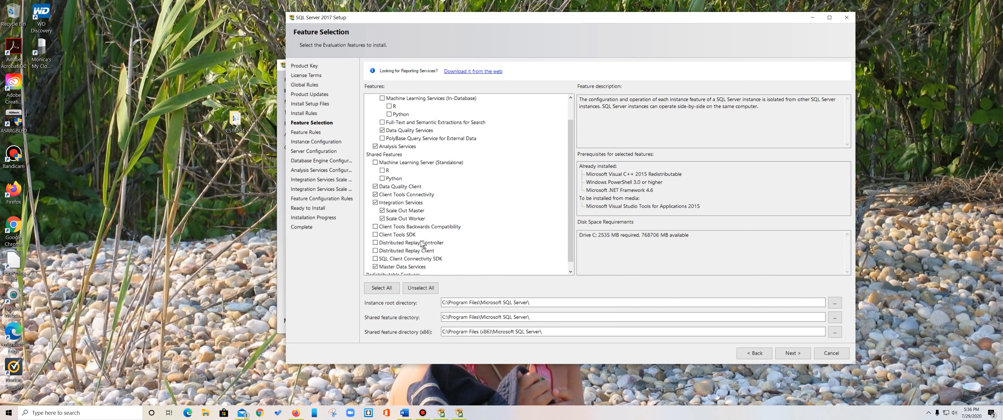
scroll(443, 256, down, 1)
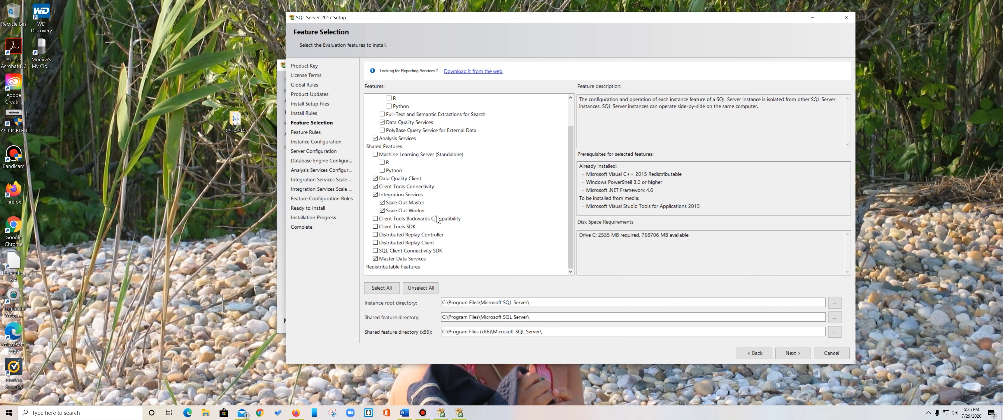
scroll(443, 217, up, 1)
scroll(442, 217, up, 1)
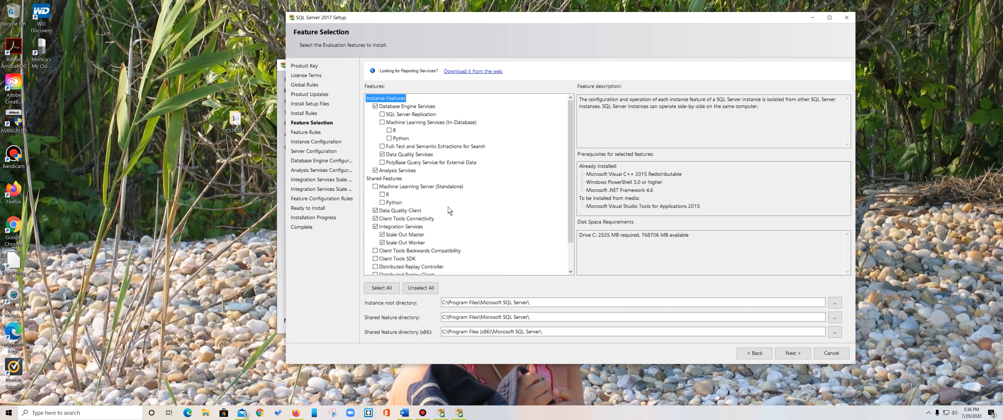
scroll(467, 200, down, 2)
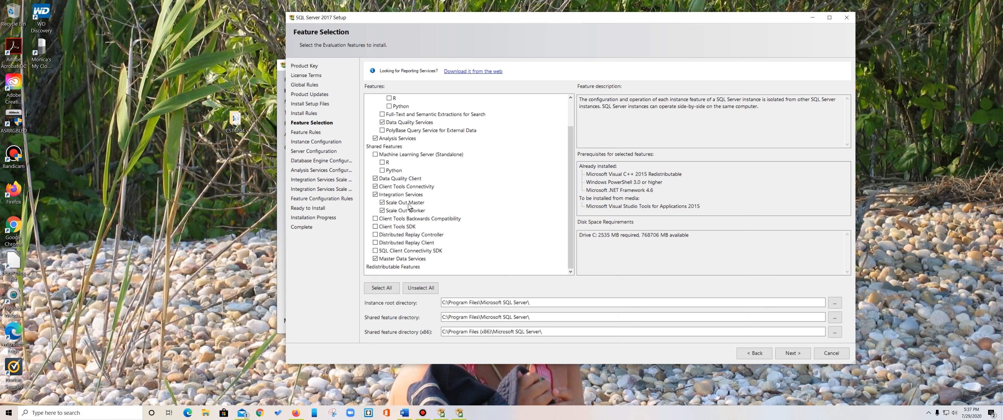
scroll(407, 151, up, 2)
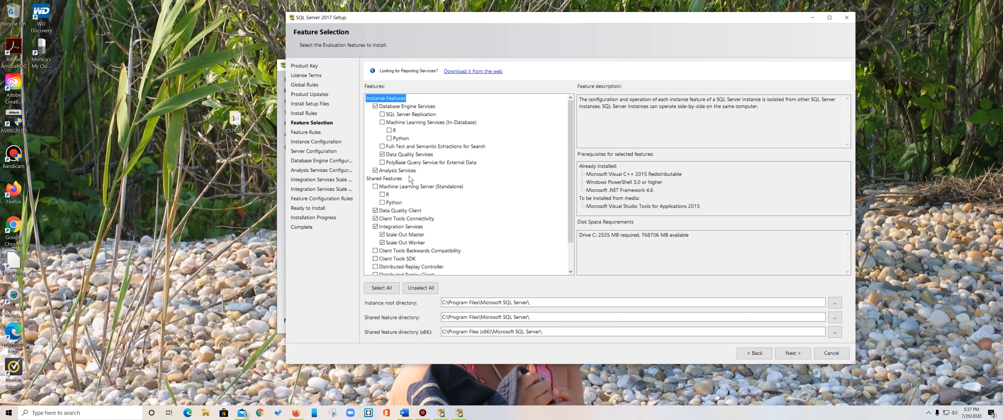
scroll(434, 216, down, 2)
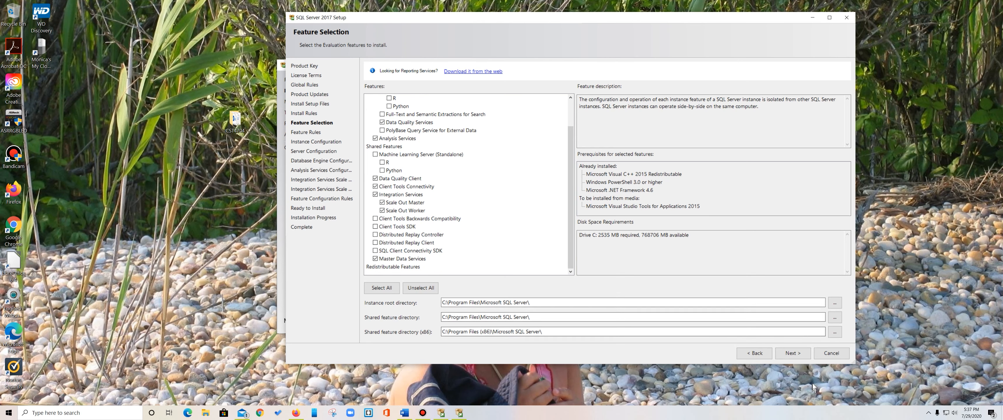
click(795, 354)
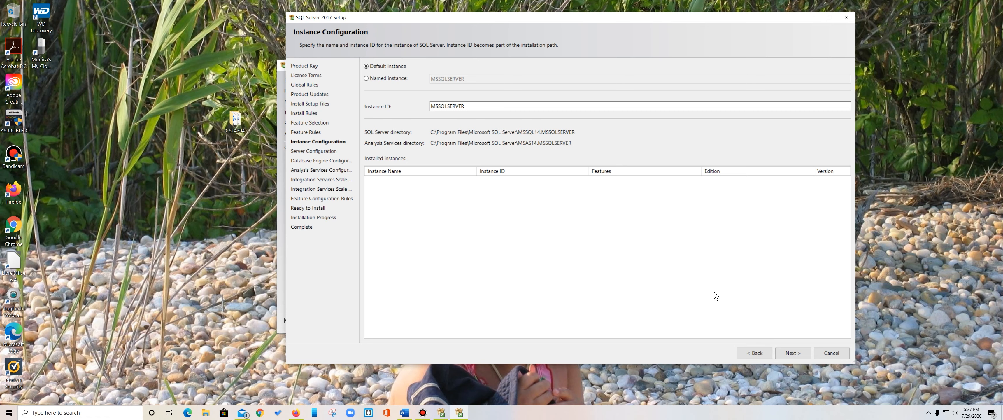
Configure a named instance with the name and ID MSSQLSERVER2017, and proceed with the default service accounts
click(388, 83)
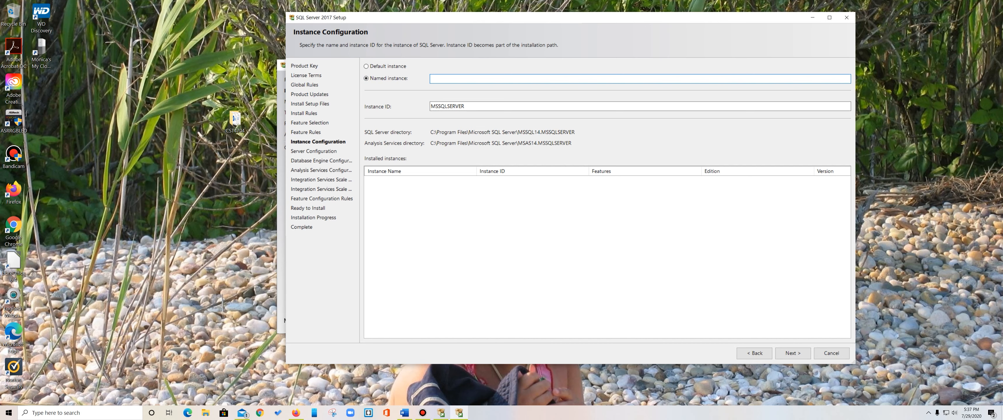
text(MSSQ)
text(LSERVE)
text(R29)
text(017)
click(438, 106)
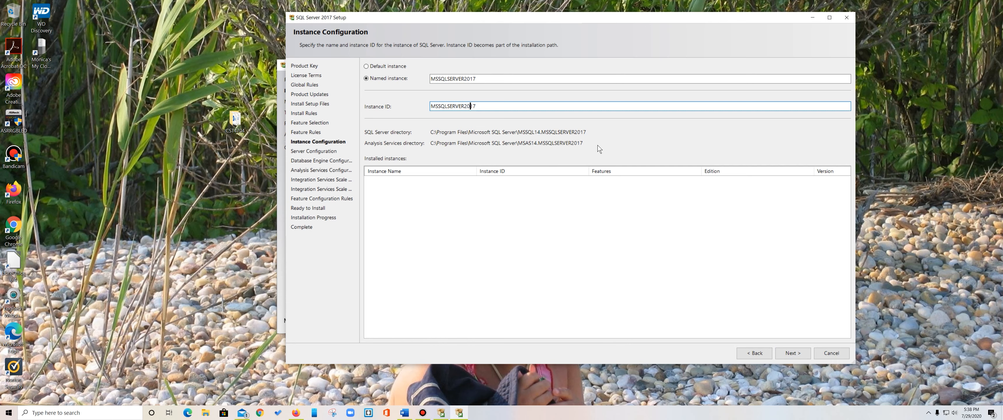
click(796, 354)
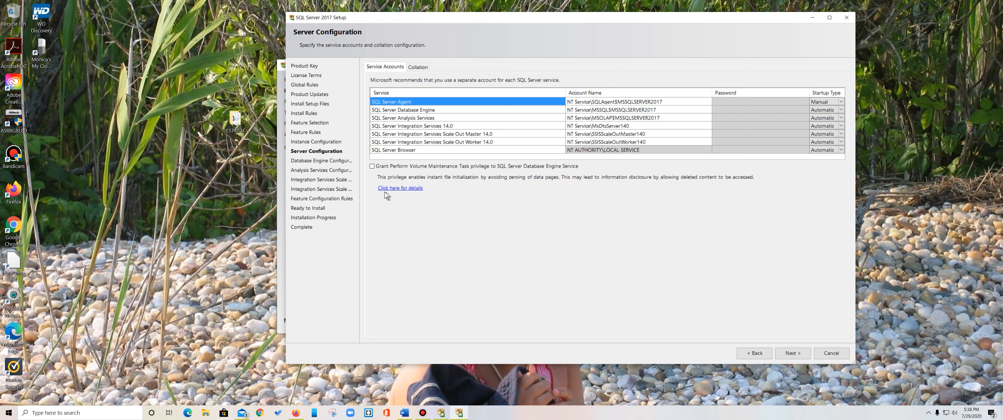
click(792, 353)
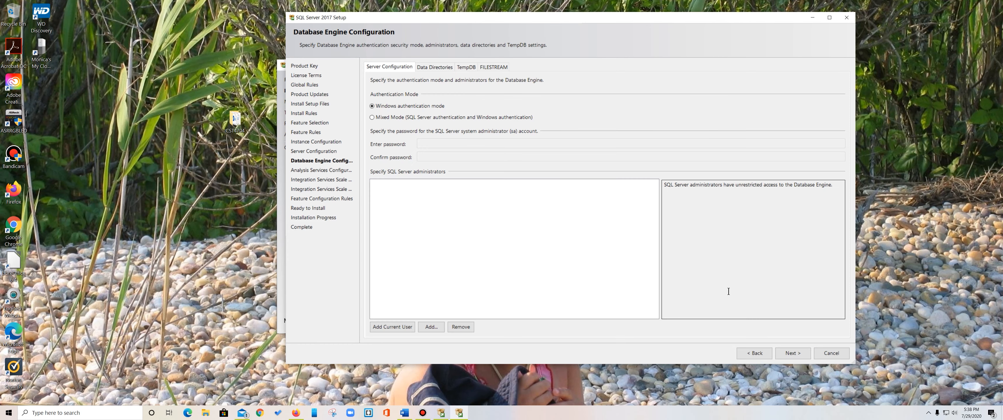
Set the Database Engine to Mixed Mode authentication, and enter and confirm the system administrator (sa) password
click(373, 117)
click(452, 144)
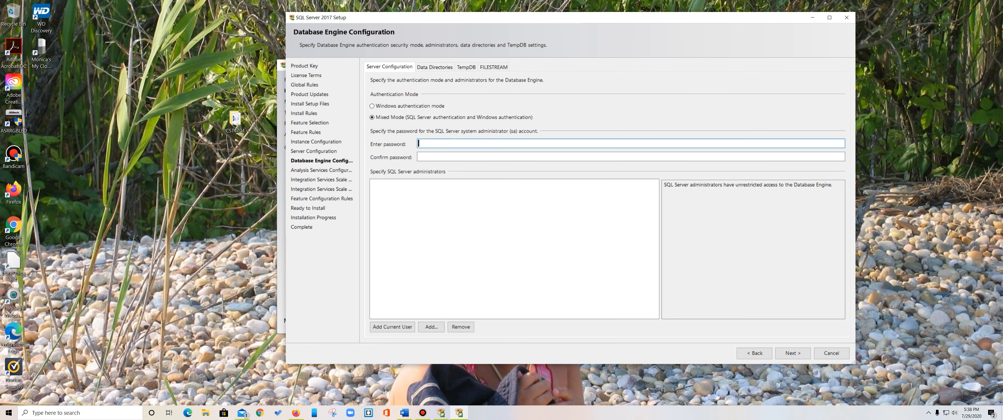
text(********)
click(478, 154)
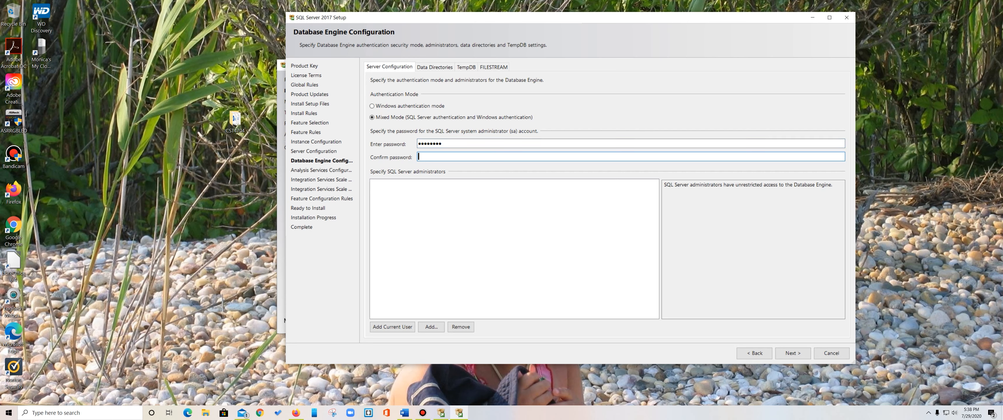
text(********)
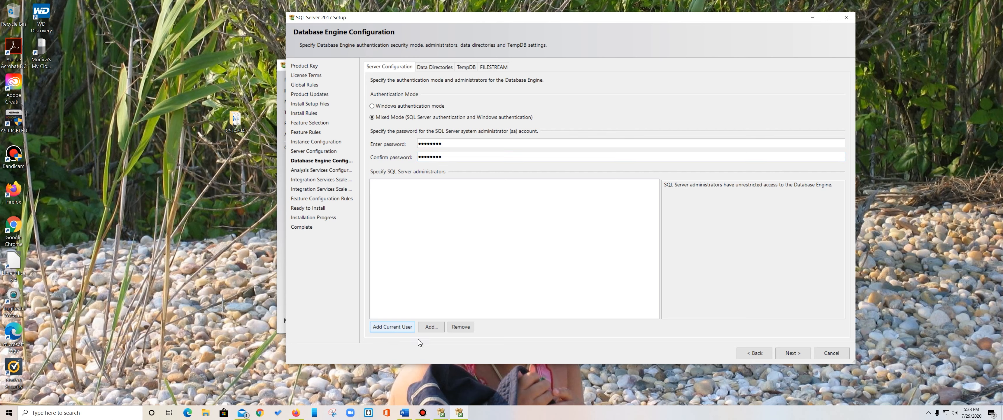
Add the current user as a SQL Server administrator and proceed to the Analysis Services configuration
click(392, 326)
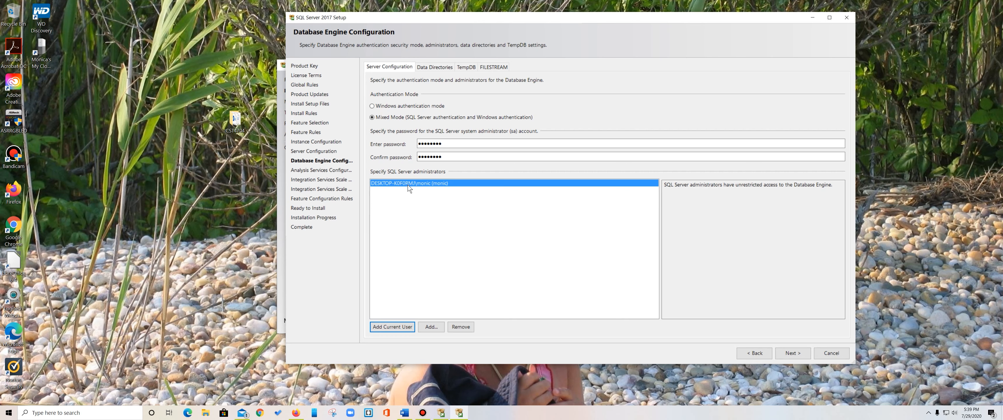
click(390, 187)
click(793, 353)
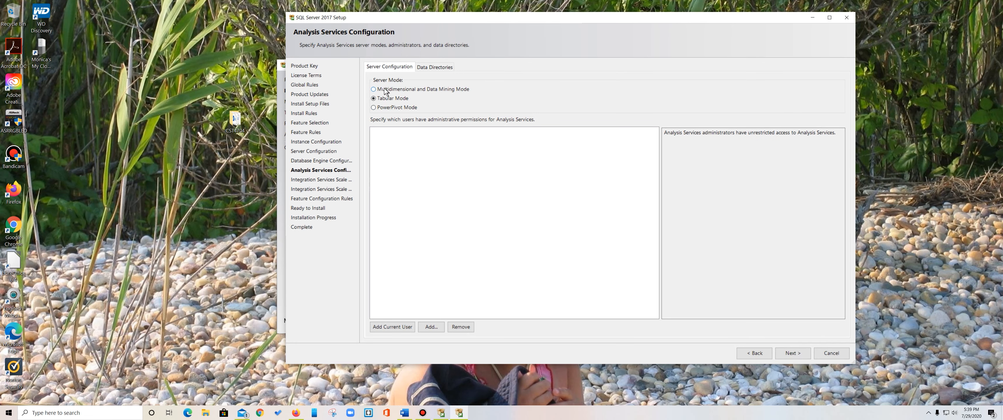
Set Analysis Services to Multidimensional and Data Mining Mode, add the current user as administrator, and proceed
click(373, 89)
click(393, 327)
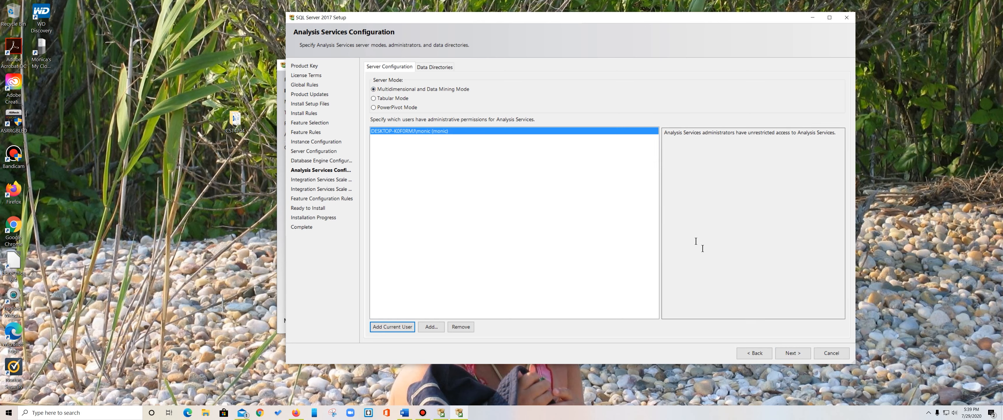
click(799, 355)
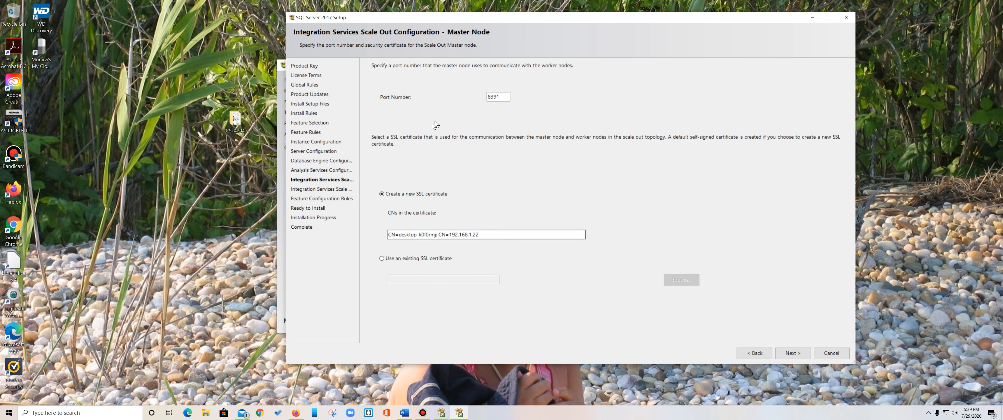
Keep the default Scale Out master and worker node settings, and start the installation after reviewing its summary
click(796, 356)
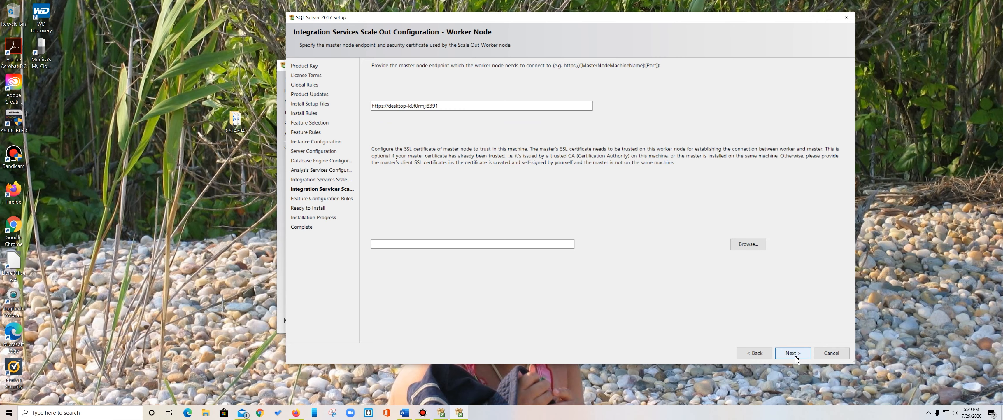
click(792, 355)
scroll(722, 269, down, 15)
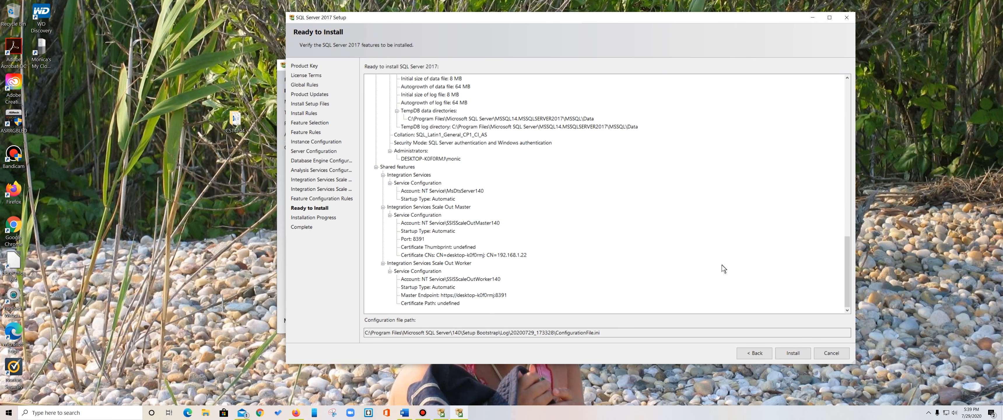
scroll(547, 220, up, 10)
scroll(564, 194, up, 5)
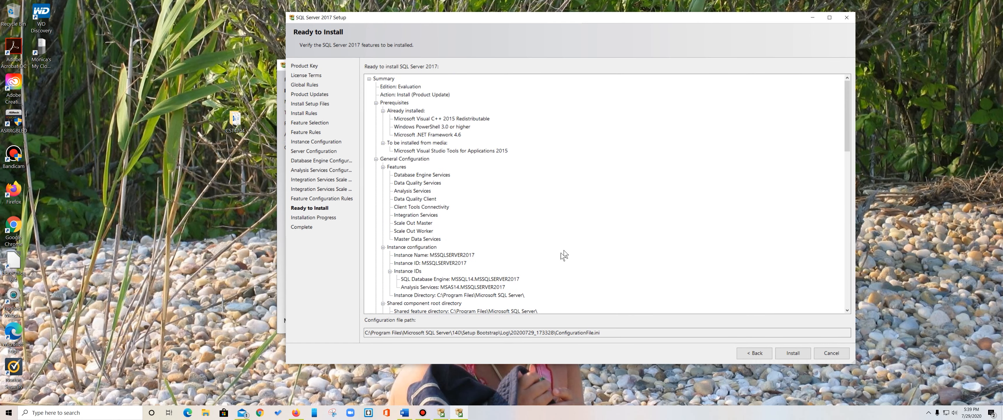
scroll(564, 255, down, 15)
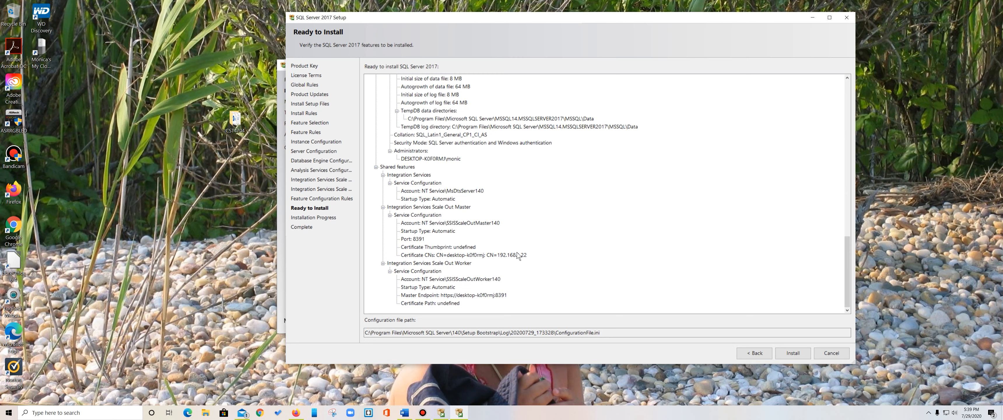
click(796, 354)
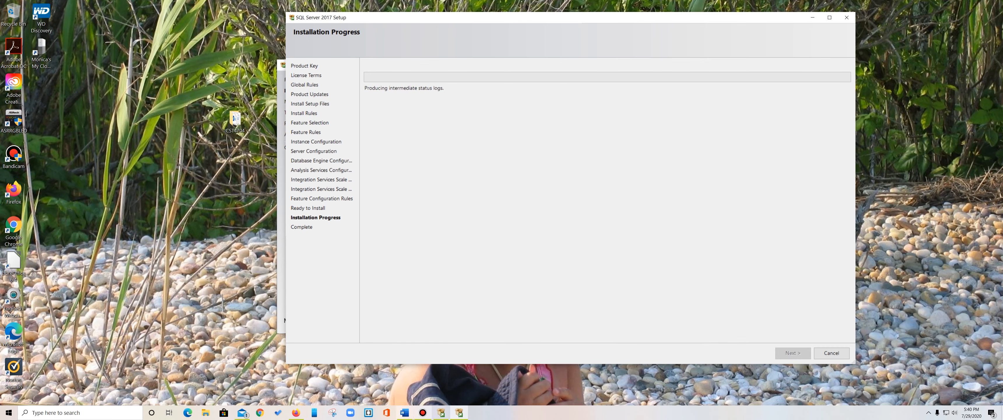
click(423, 412)
click(267, 24)
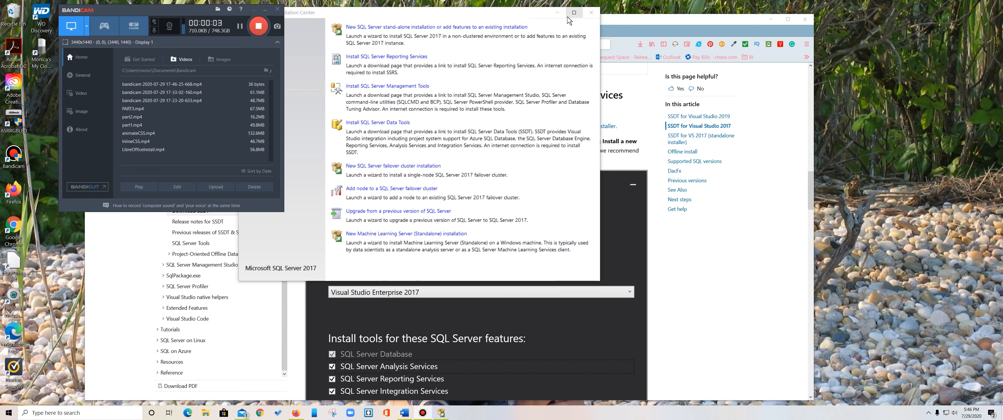
Close the SQL Server Installation Center and relaunch it from the installed Microsoft SQL Server 2017 programs
click(598, 14)
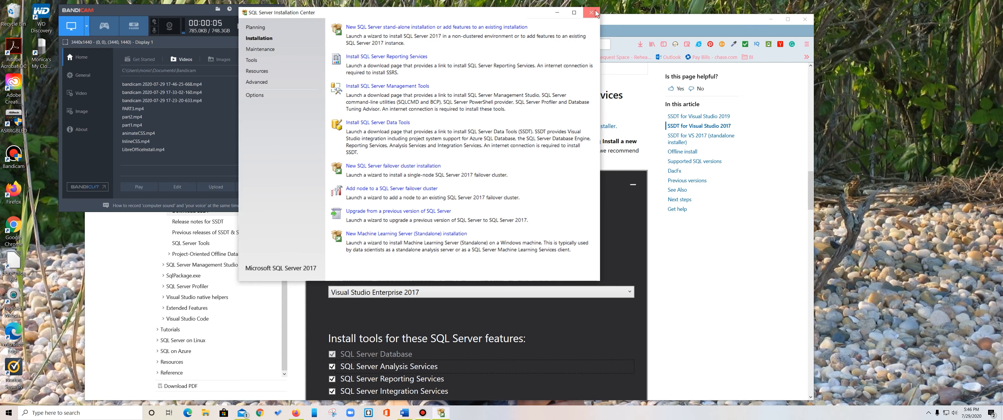
click(7, 413)
scroll(28, 366, down, 15)
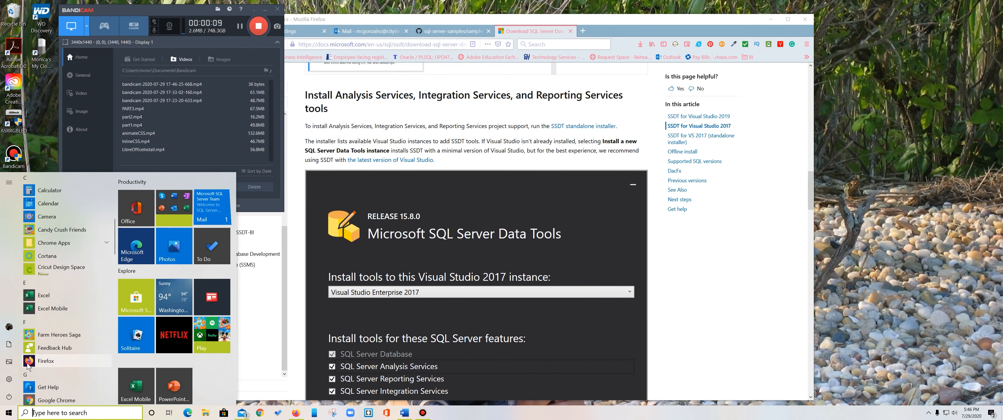
scroll(27, 364, up, 2)
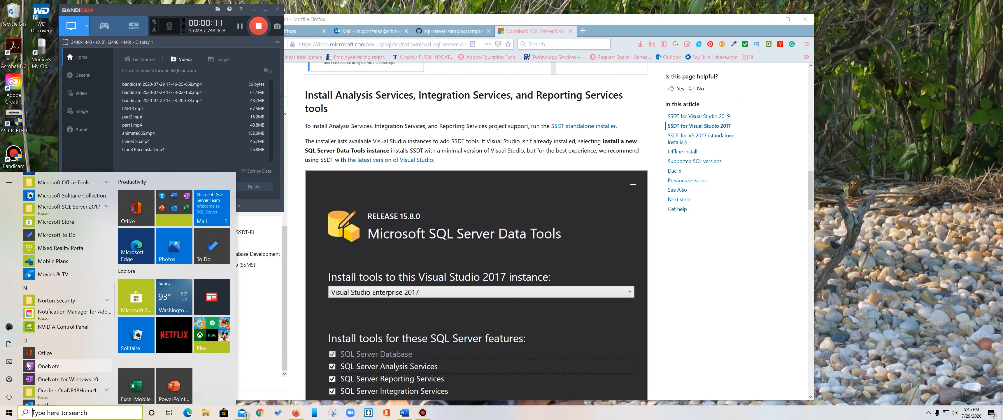
scroll(27, 364, up, 2)
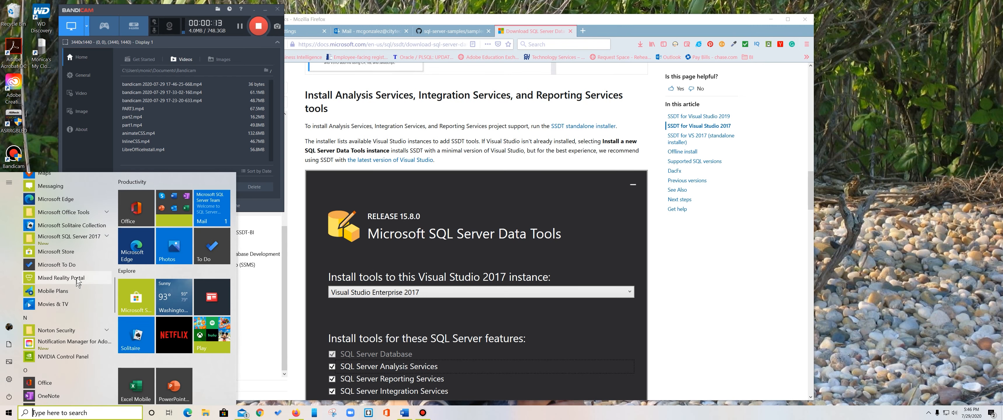
click(107, 237)
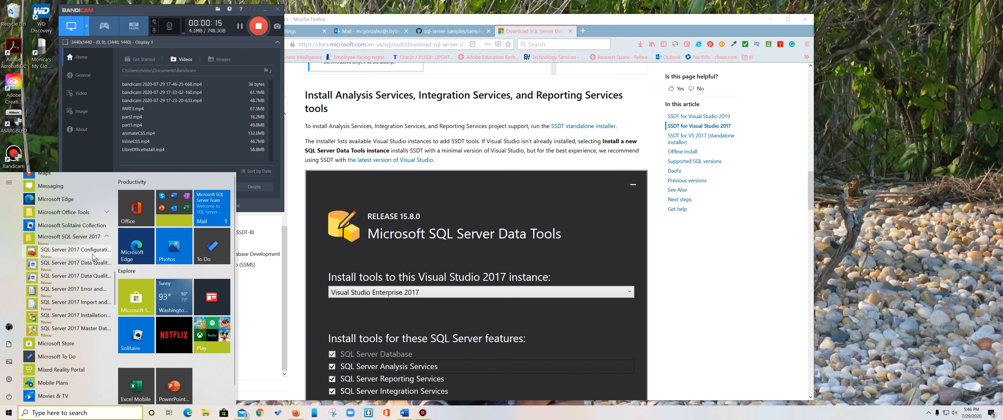
click(65, 318)
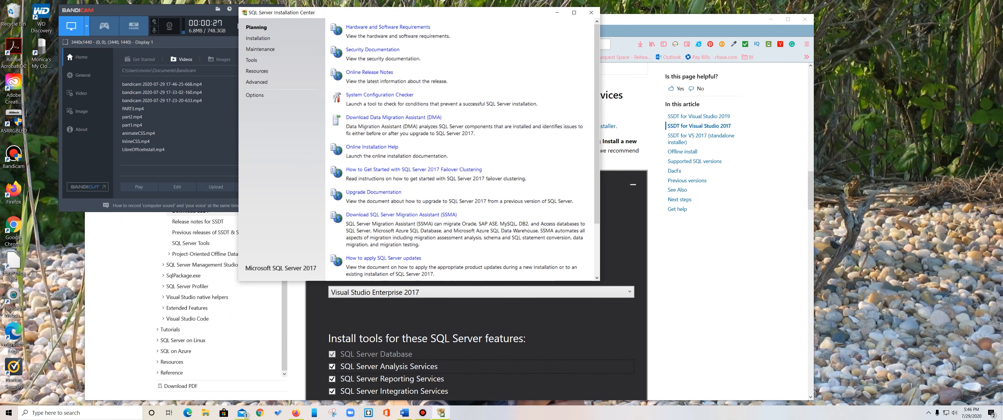
Follow the Installation Center's link for SQL Server Management Tools and review the SSMS download page, including its supported offerings and system requirements
click(258, 38)
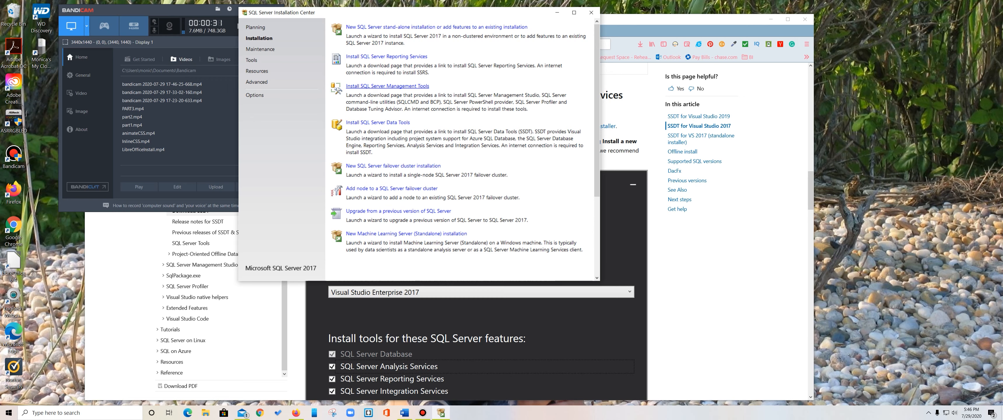
click(387, 86)
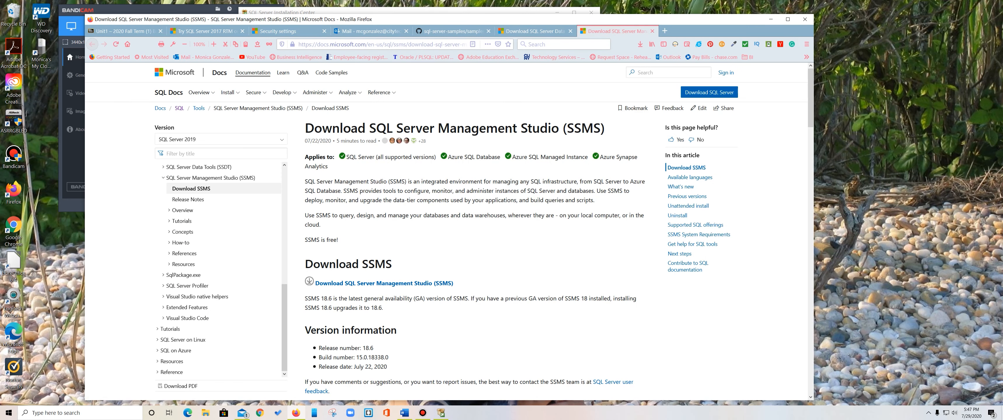
scroll(476, 258, down, 13)
scroll(475, 233, up, 15)
scroll(476, 258, down, 4)
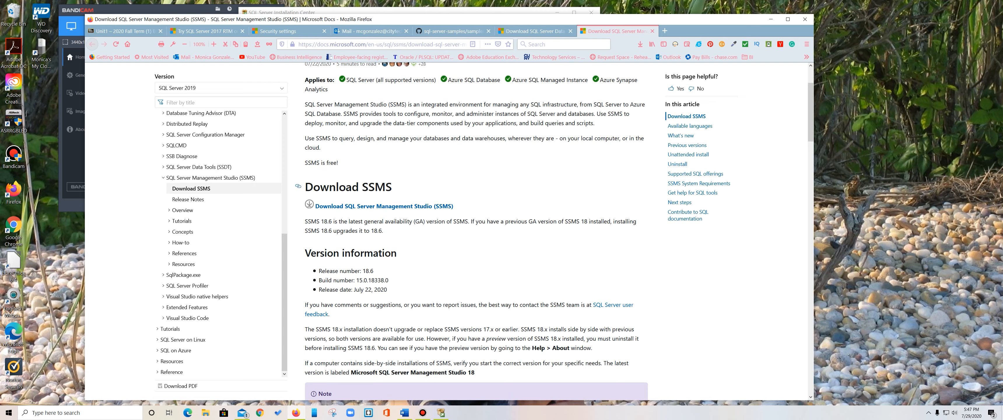
scroll(475, 233, down, 20)
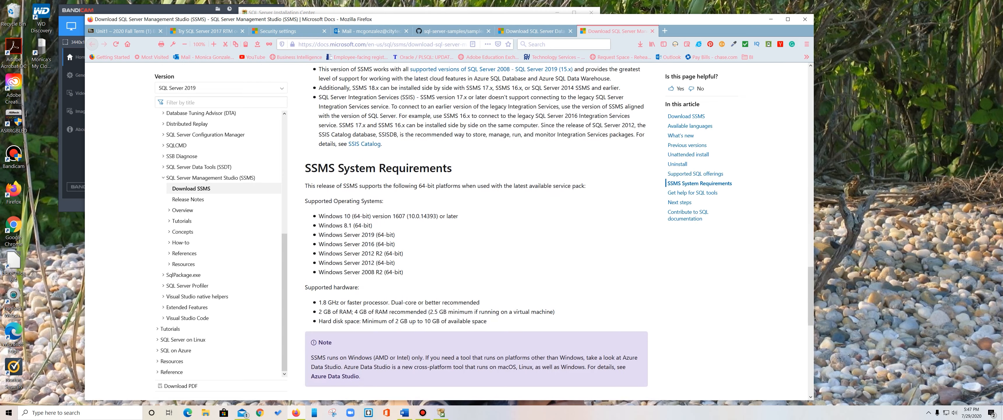
scroll(476, 233, down, 6)
scroll(476, 234, up, 20)
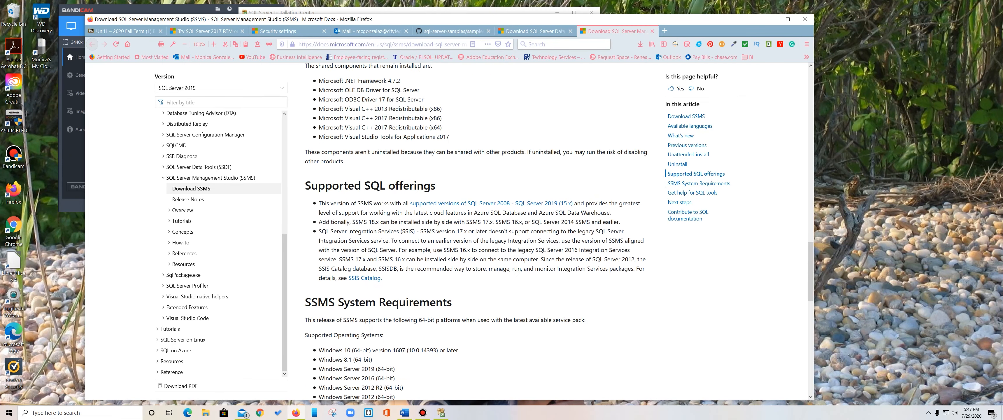
scroll(476, 233, up, 15)
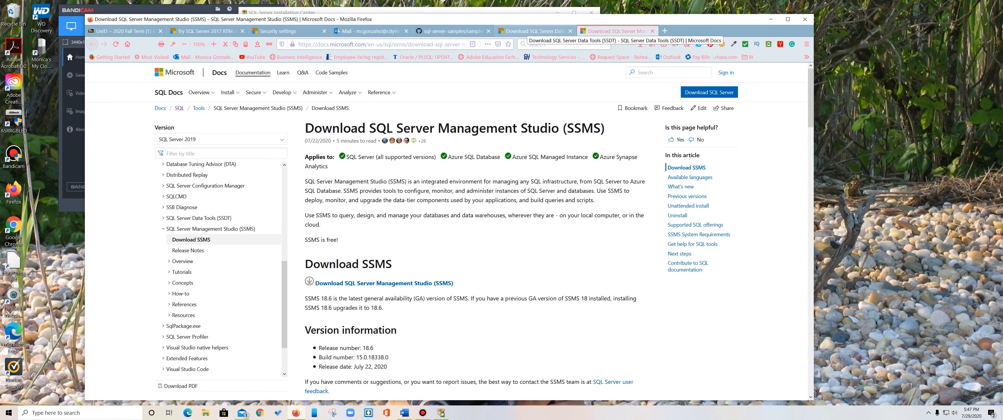
On the SQL Server Data Tools page, download the standalone SSDT for Visual Studio 2017 (15.9.5) installer and save SSDT-Setup-ENU.exe
click(526, 30)
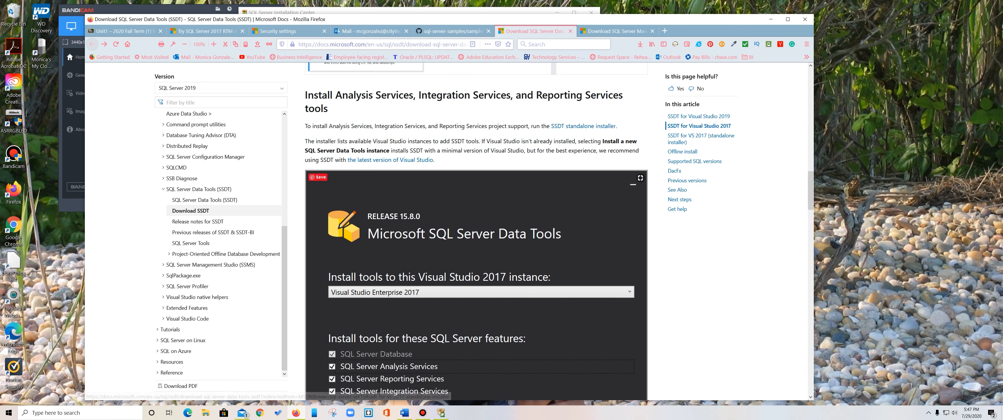
scroll(474, 253, down, 1)
scroll(475, 253, down, 2)
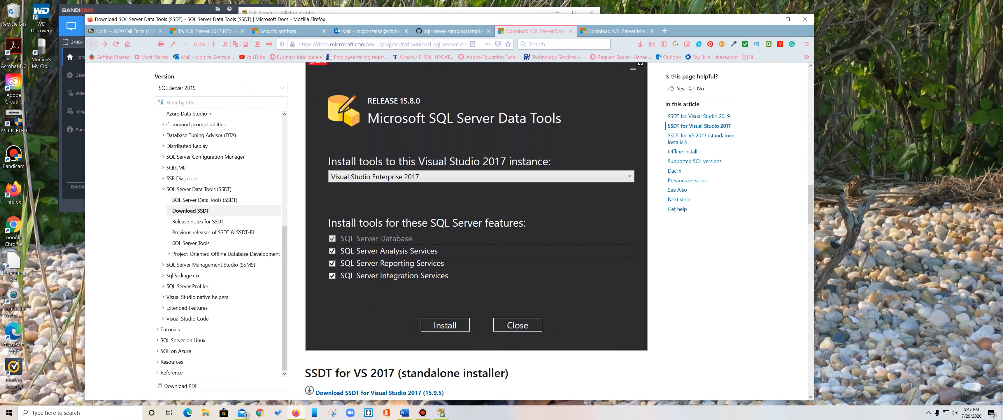
scroll(379, 316, down, 2)
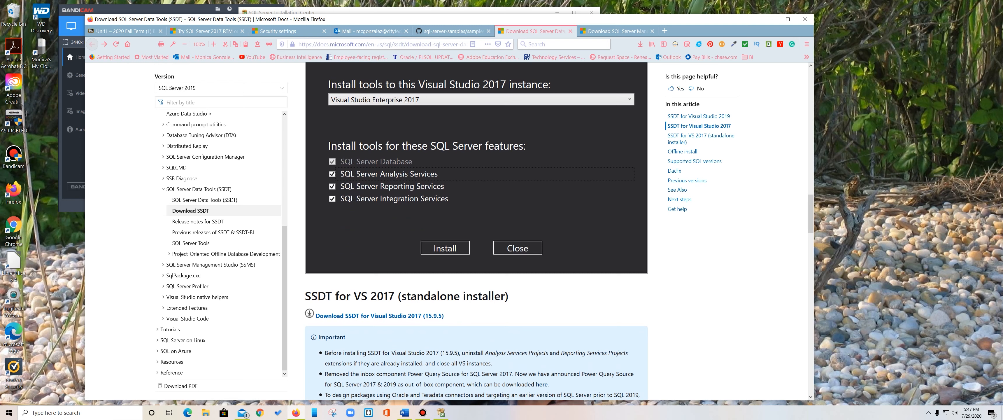
scroll(379, 317, down, 2)
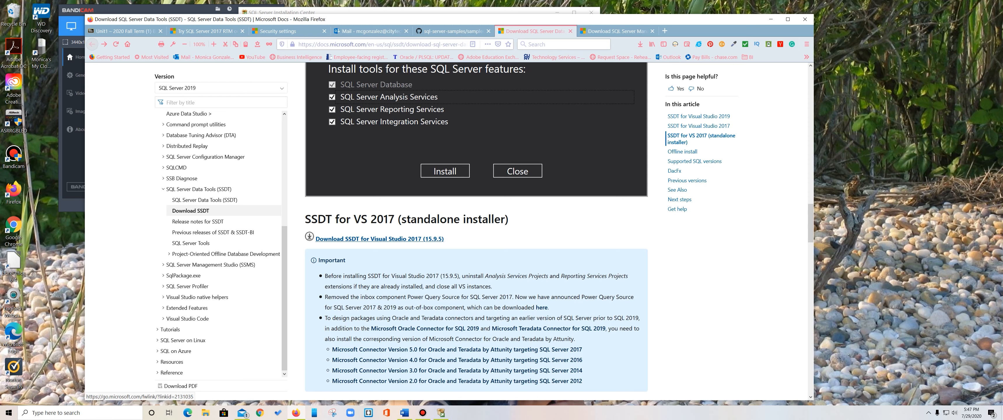
click(379, 239)
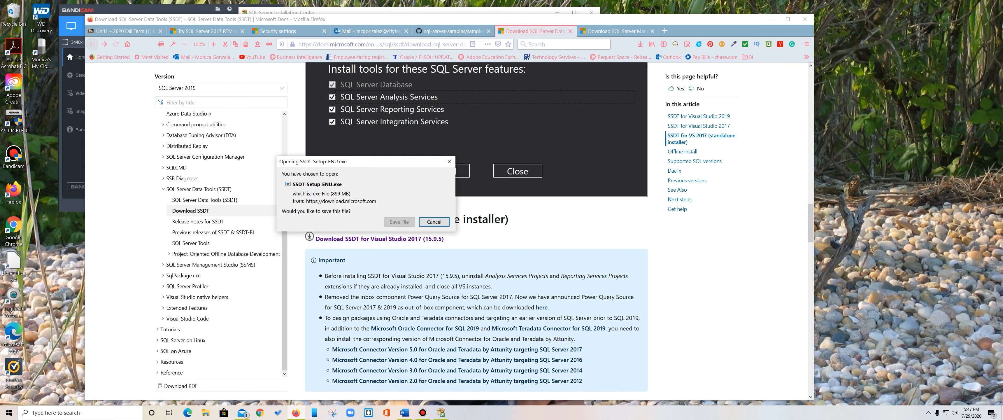
click(399, 222)
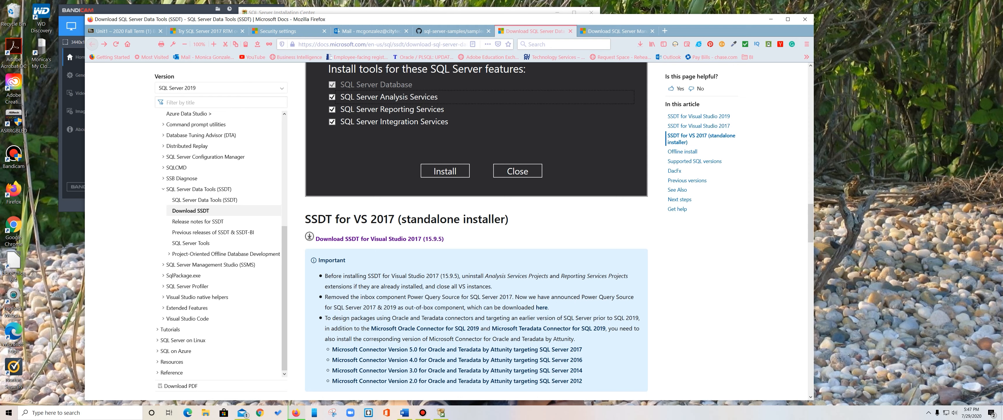
Copy the "SSDT for VS 2017 (standalone installer)" heading and download link into the AdventureworksDW Word document, below the Data Tools screenshot
drag(443, 239, 306, 219)
key(ctrl+c)
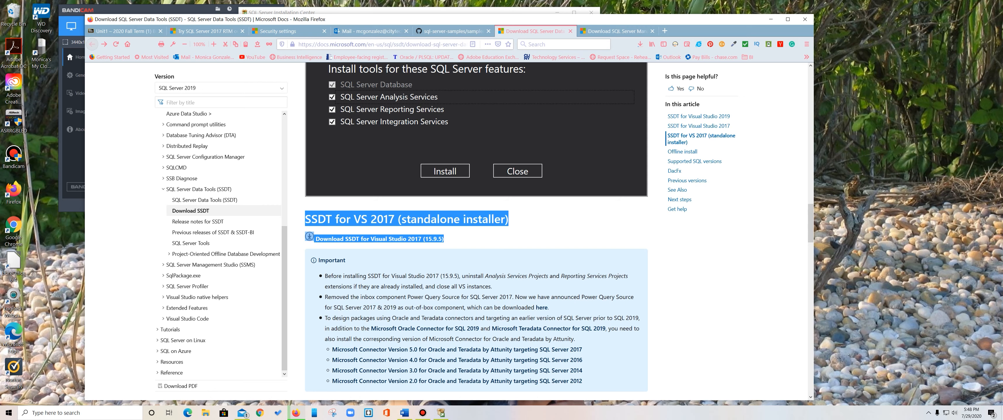
click(404, 413)
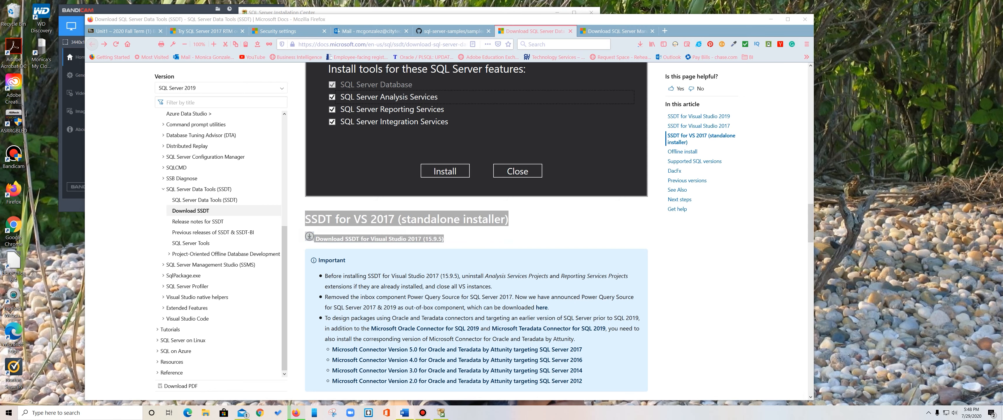
drag(494, 202, 497, 31)
scroll(506, 203, down, 5)
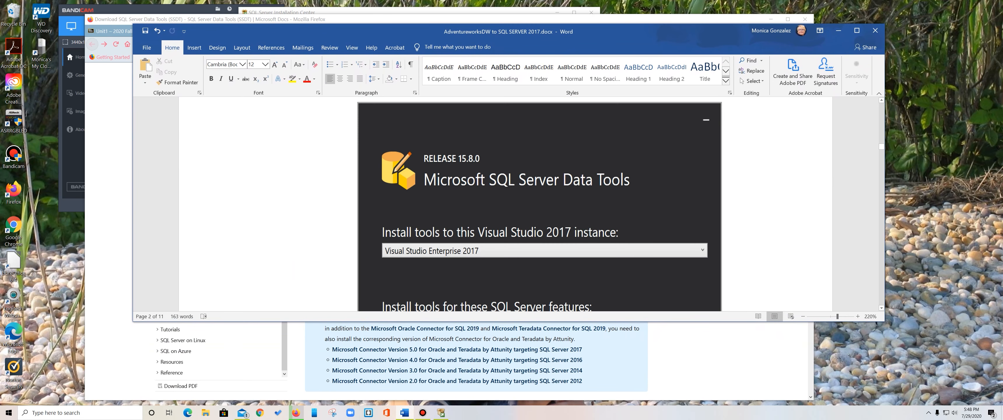
scroll(539, 202, down, 5)
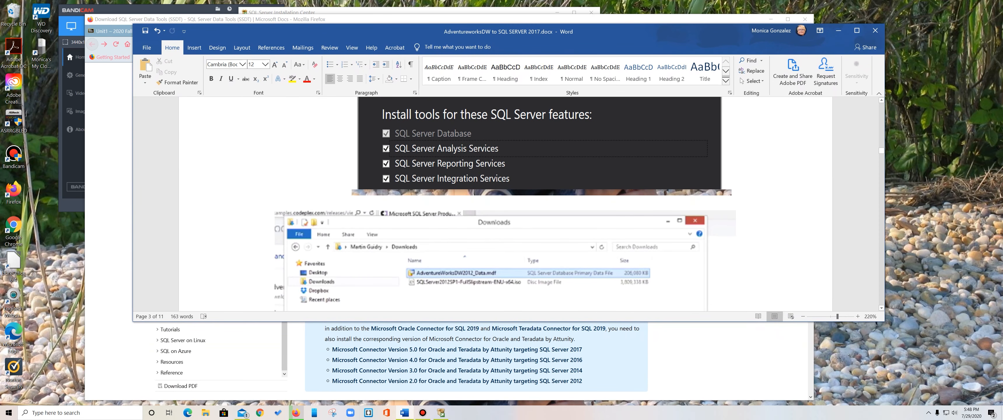
key(ctrl+Return)
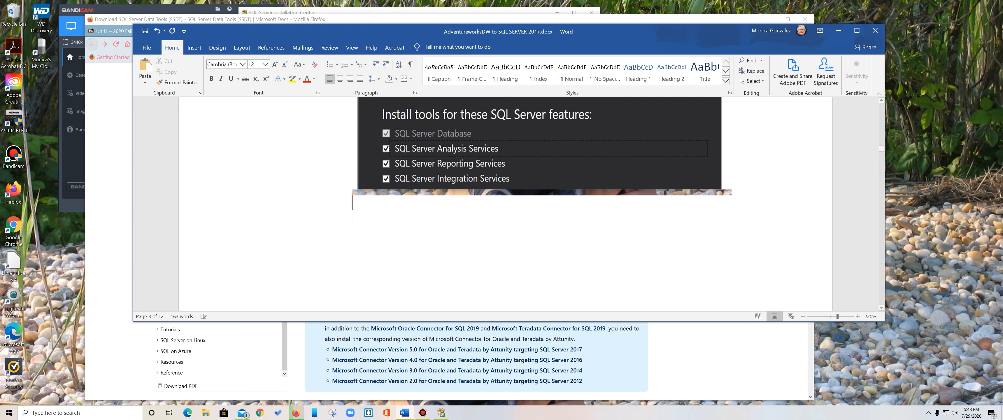
key(ctrl+v)
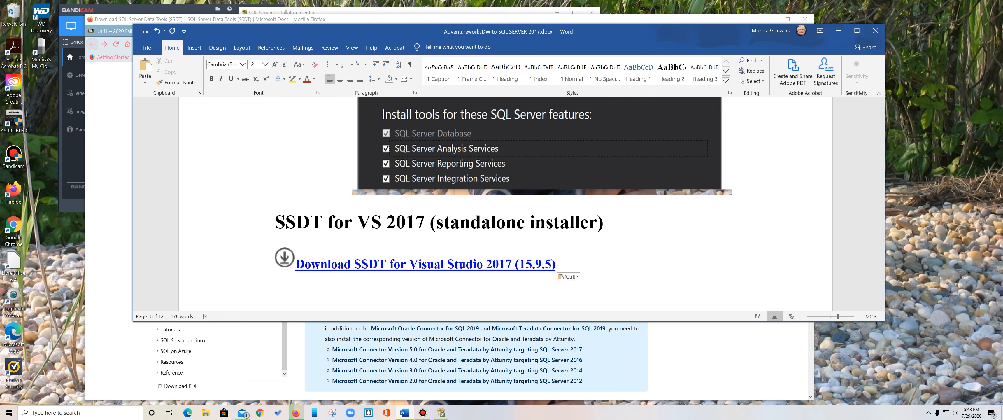
Return to Firefox, launch the downloaded SSDT-Setup-ENU.exe from its folder, and accept the terms on the welcome page to proceed
key(alt+Tab)
scroll(467, 305, down, 2)
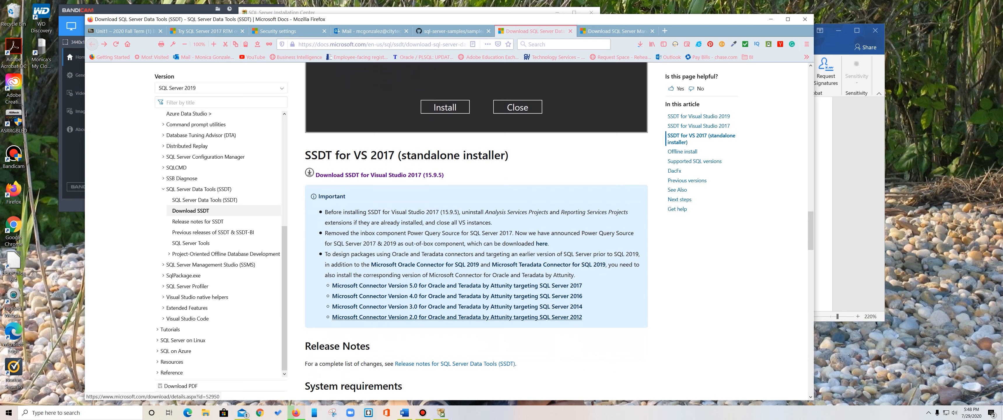
scroll(467, 305, up, 3)
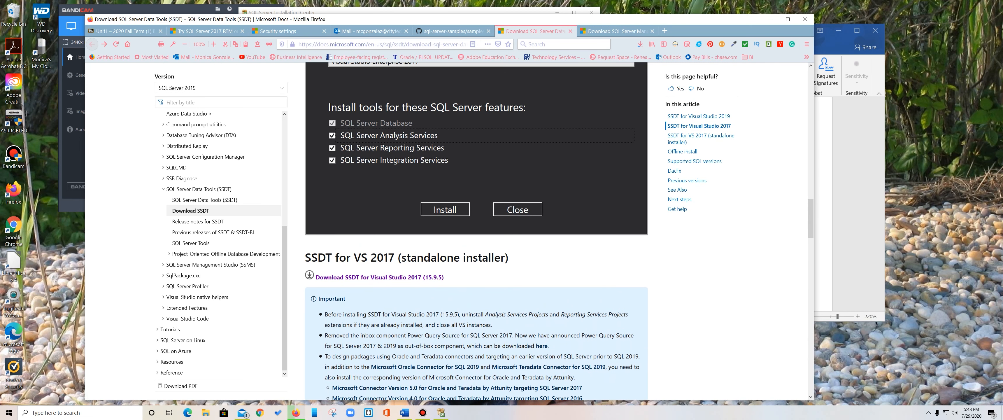
scroll(467, 305, up, 1)
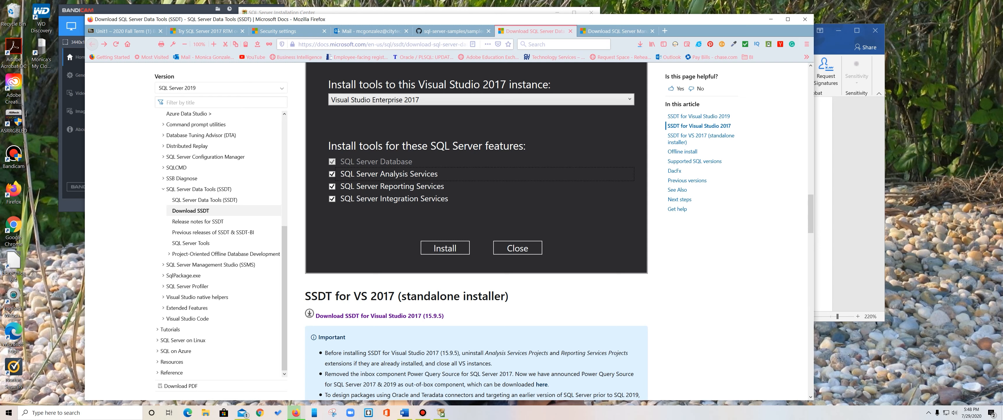
click(640, 44)
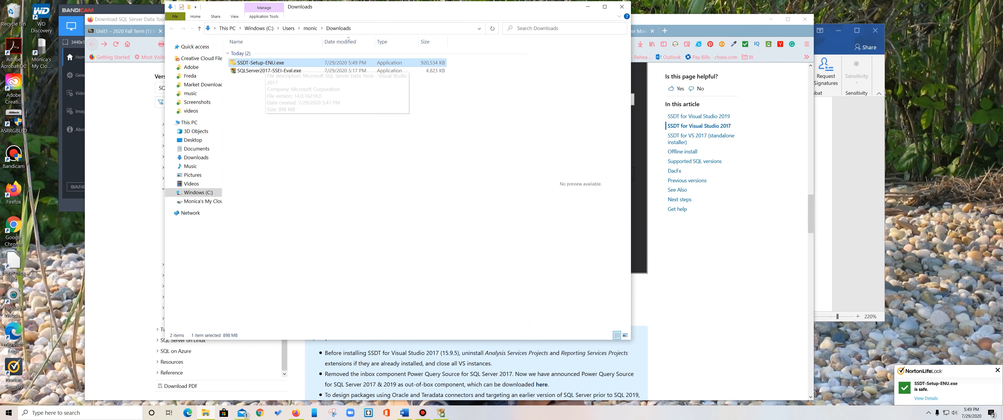
double_click(266, 63)
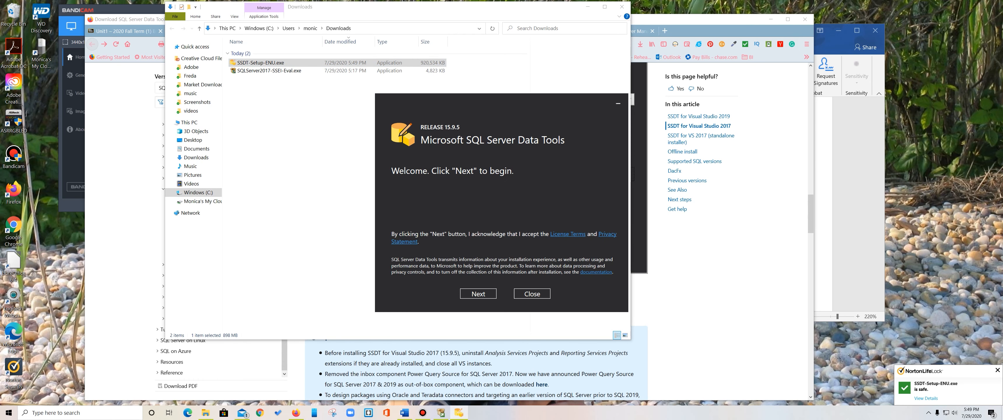
click(478, 294)
Clear the other windows off the desktop and install SSDT as a new Visual Studio 2017 instance with the default nickname and all features
click(622, 6)
click(770, 19)
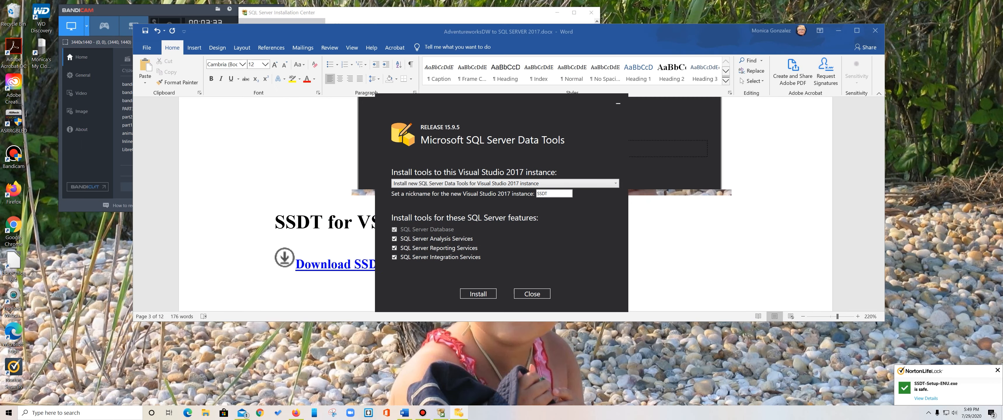
click(838, 31)
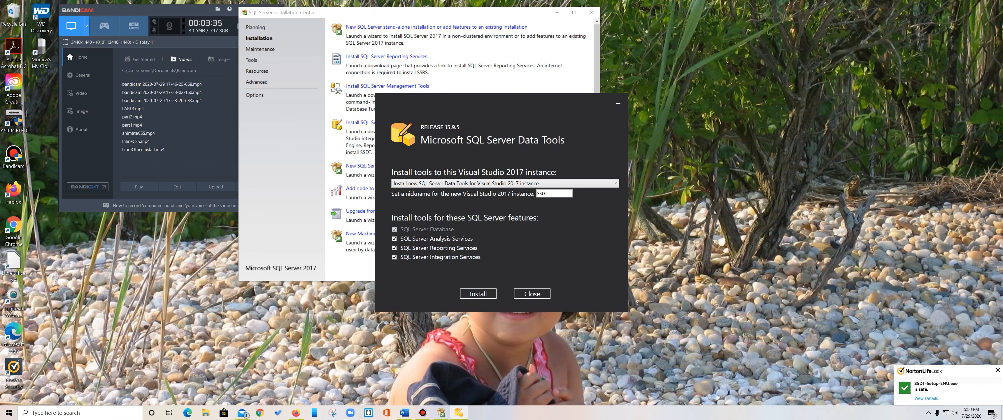
click(557, 12)
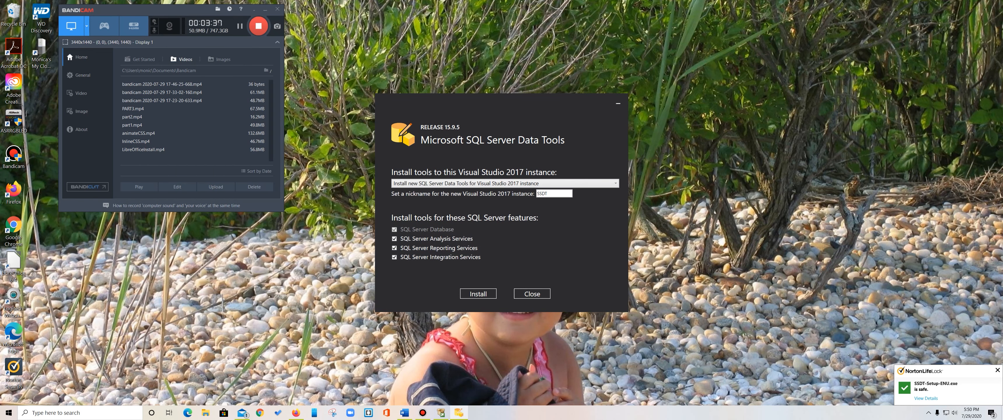
click(265, 8)
drag(495, 106, 487, 60)
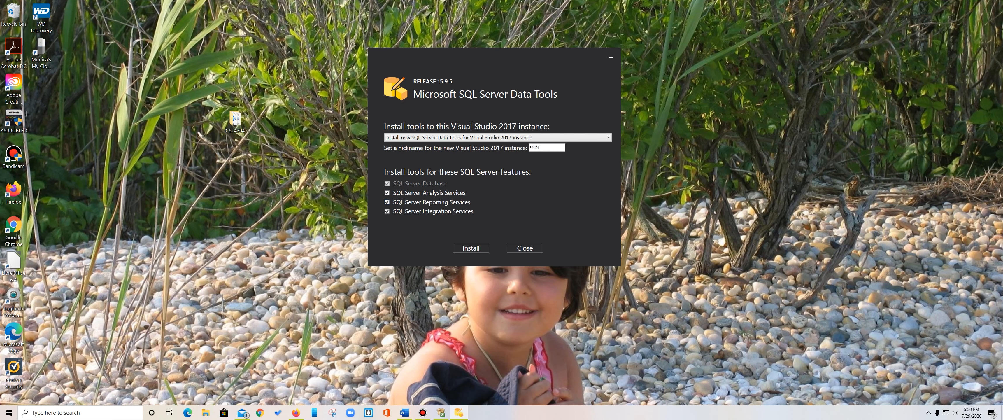
key(Return)
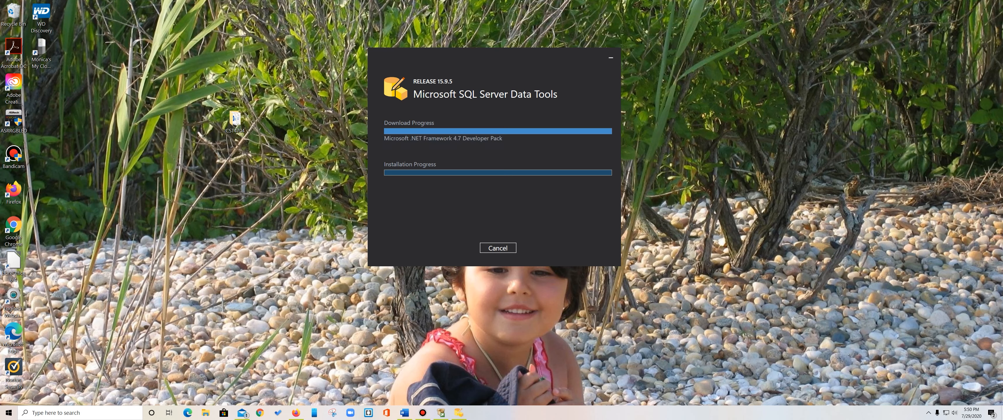
Restart the computer to complete the SQL Server Data Tools setup
click(423, 413)
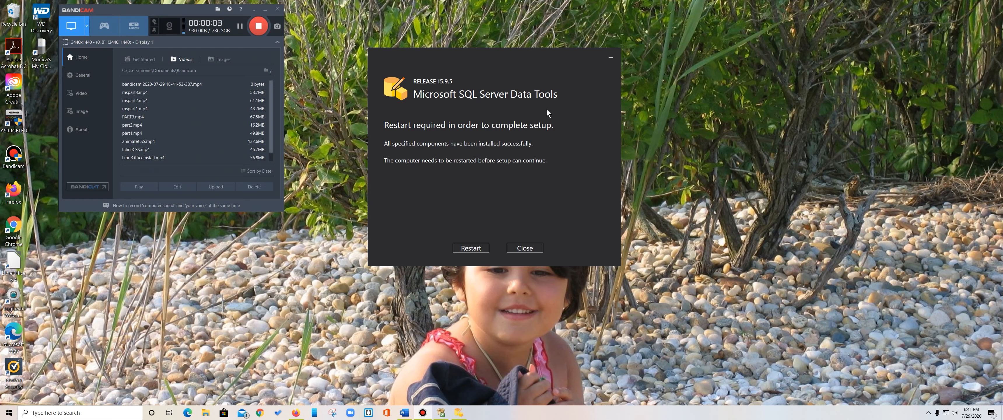
click(475, 249)
click(475, 249)
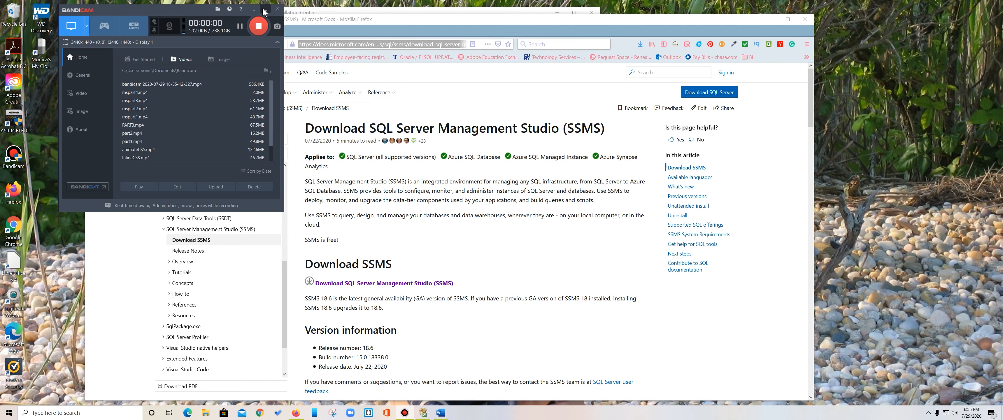
Find the Microsoft SQL Server 2017 program group among the installed apps and launch its Installation Center
click(265, 9)
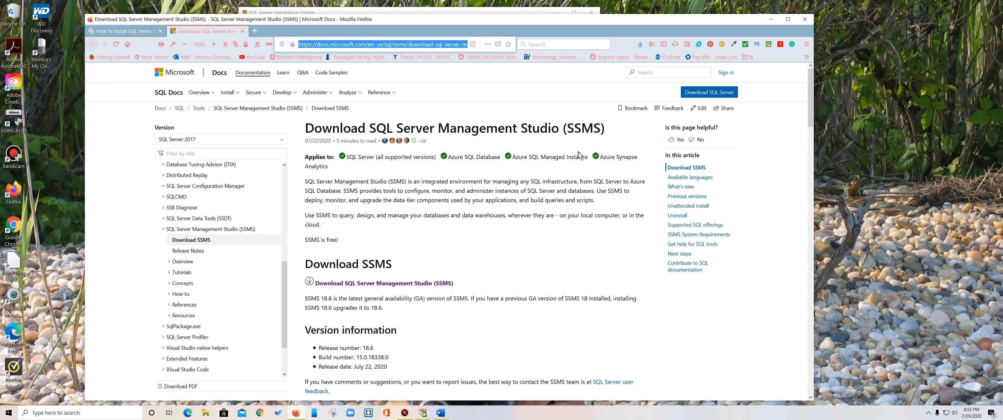
click(8, 412)
scroll(85, 340, down, 10)
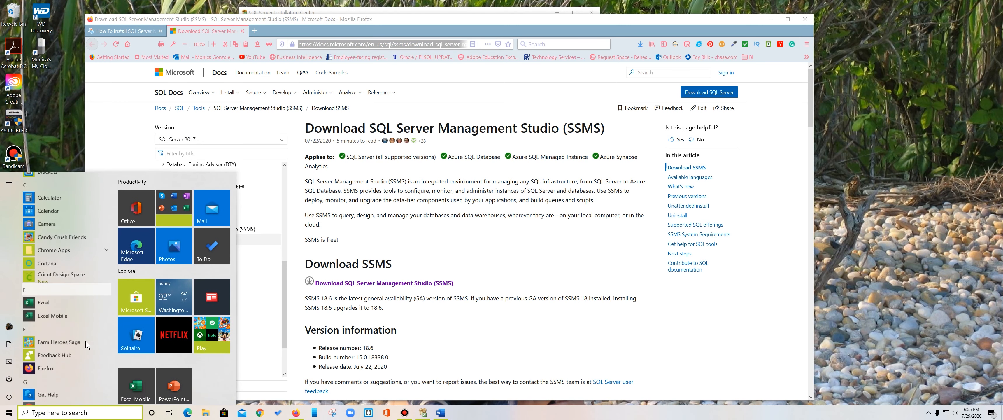
scroll(84, 340, down, 5)
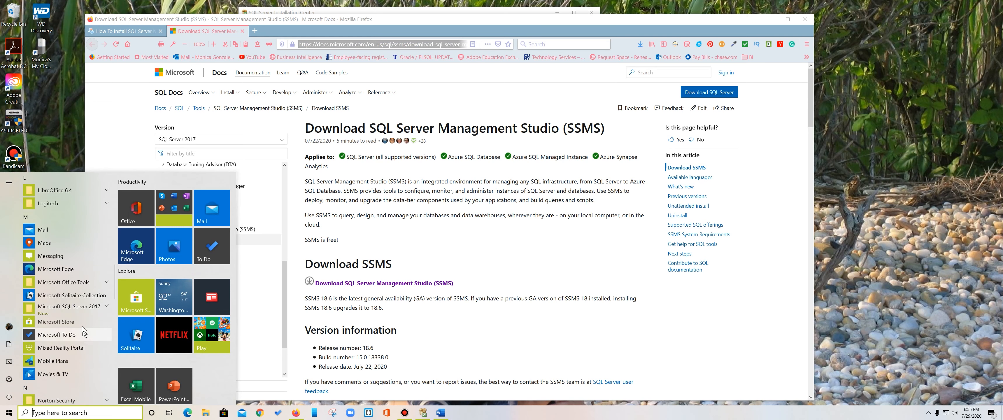
click(103, 309)
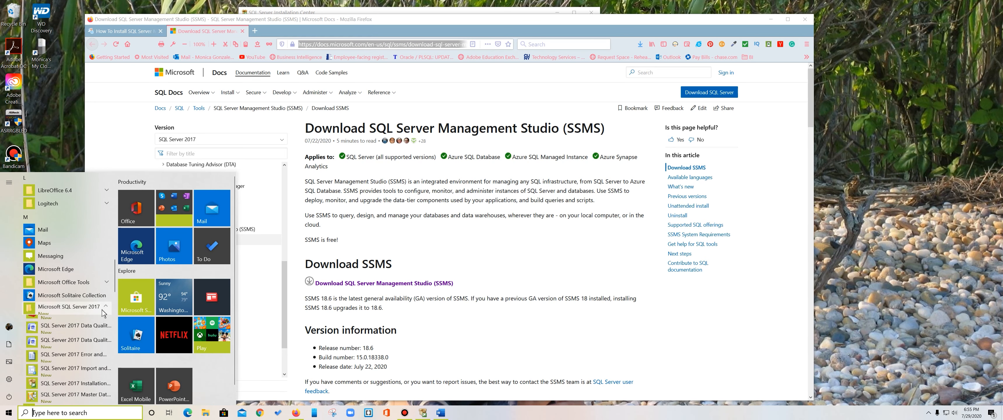
click(70, 387)
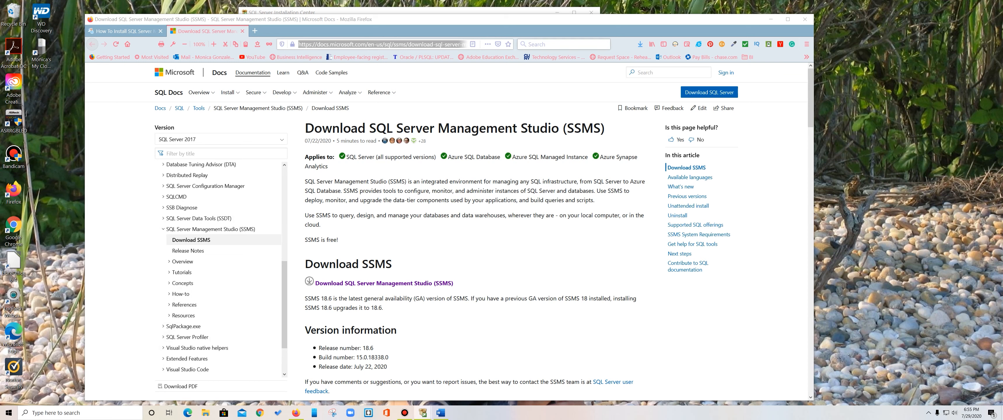
Open the SQL Server Management Tools download page from the Installation Center and save the SSMS-Setup-ENU.exe installer for SSMS 18.6
click(770, 19)
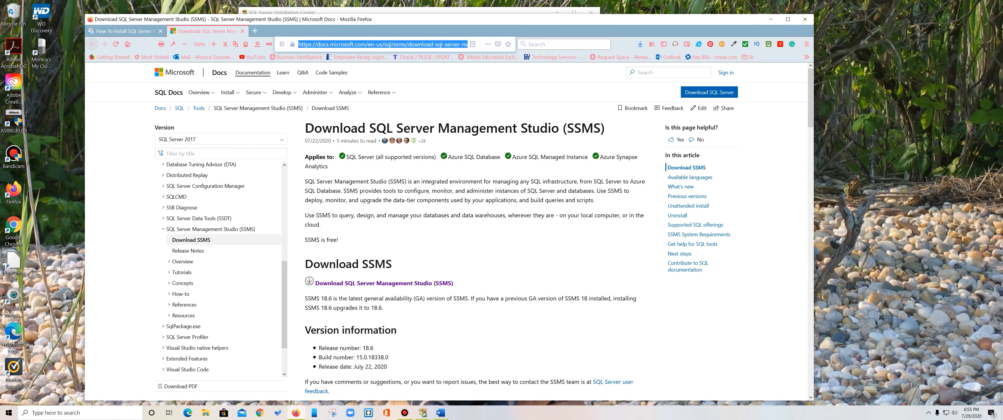
click(770, 19)
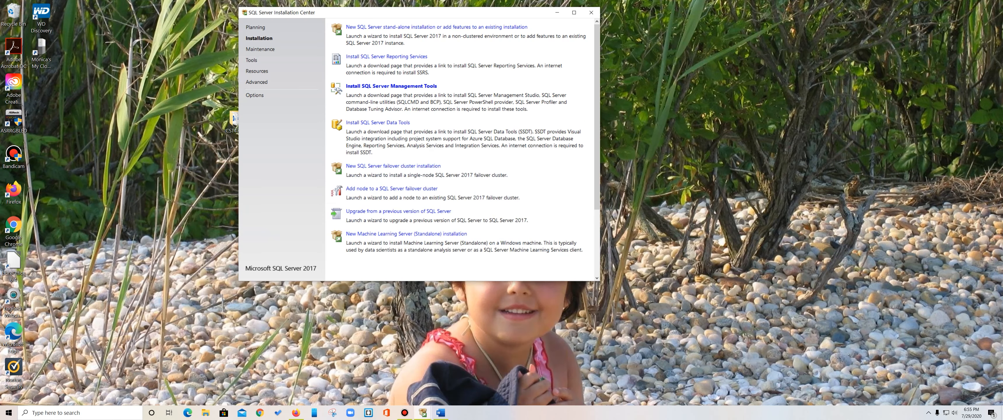
click(391, 86)
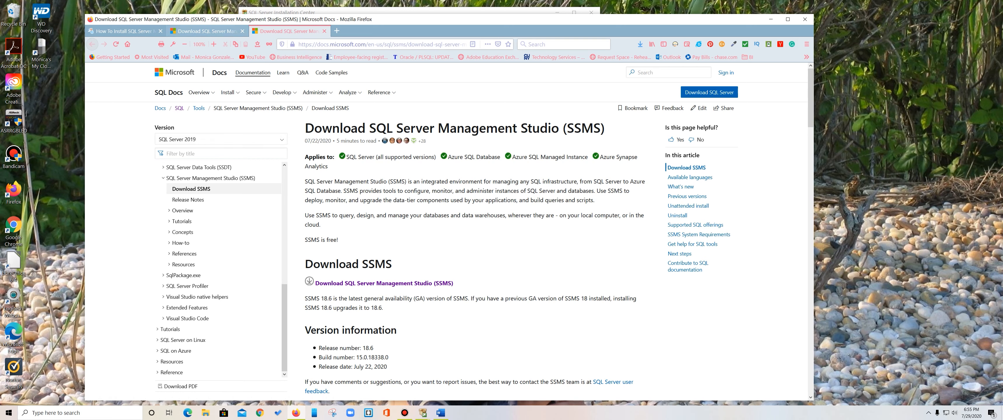
click(207, 31)
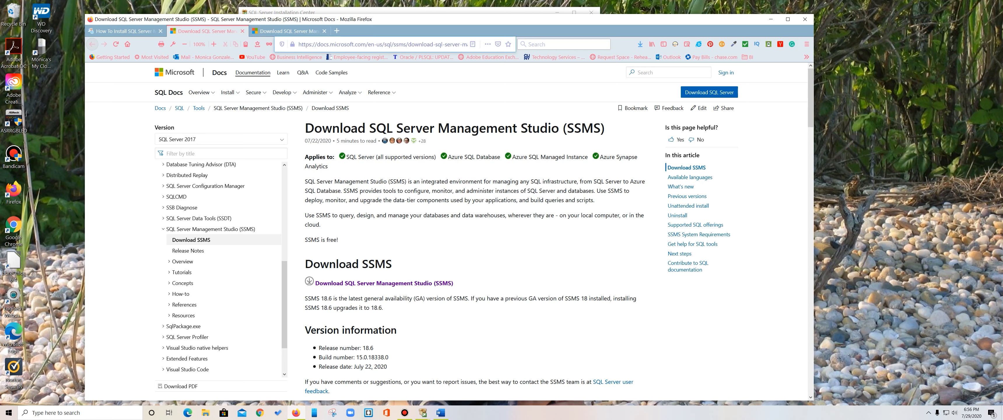
click(384, 283)
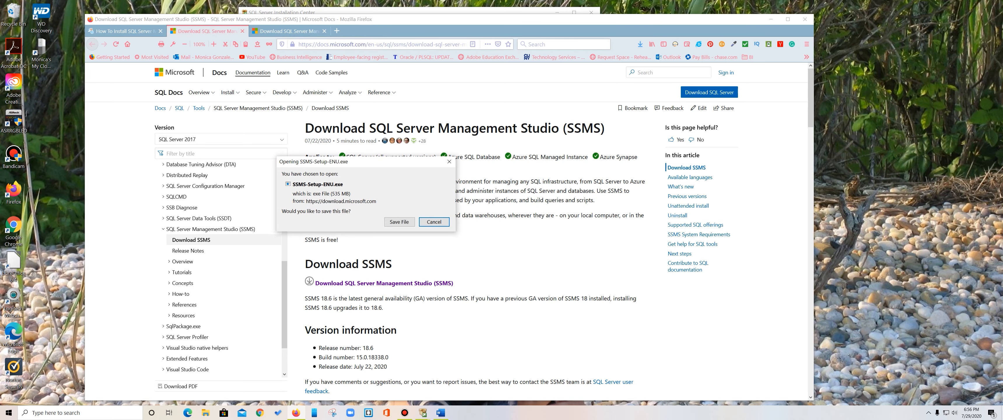
key(Return)
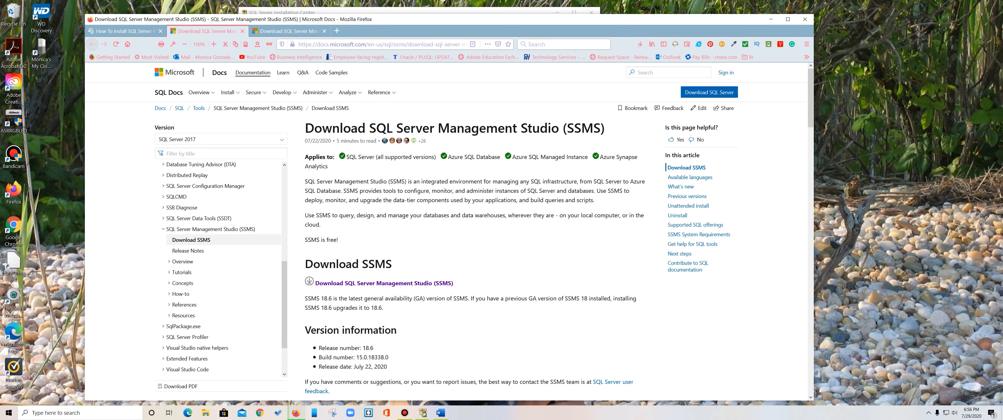
Launch the downloaded SSMS-Setup-ENU(1).exe from its folder, install Management Studio 18.6 in the default location, and minimize the other windows
click(537, 11)
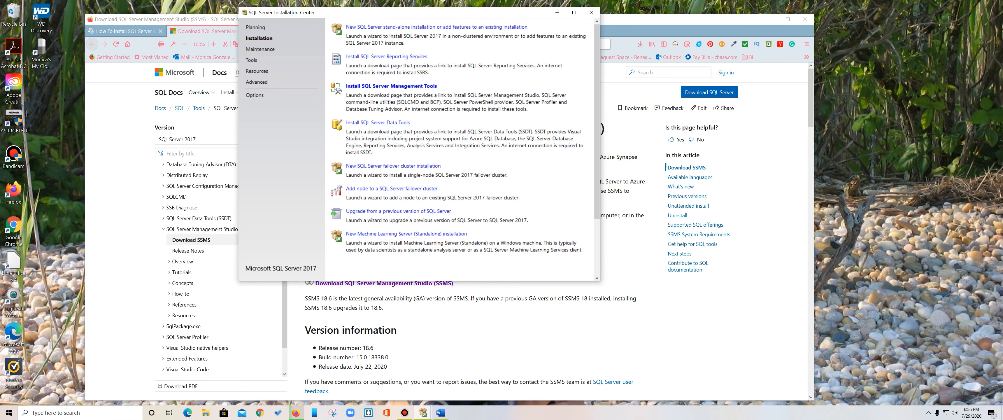
click(557, 12)
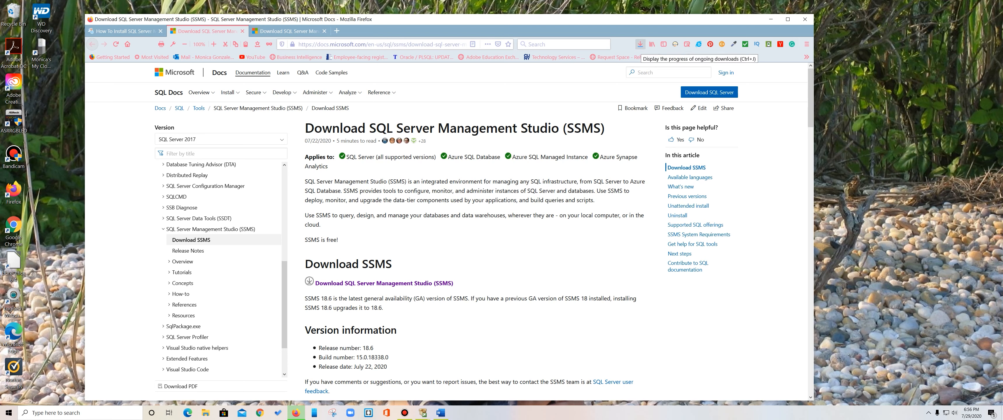
click(640, 44)
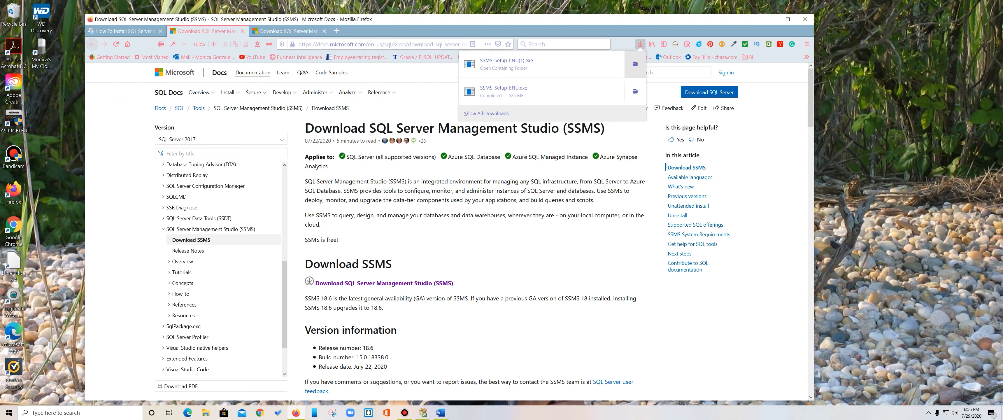
click(635, 63)
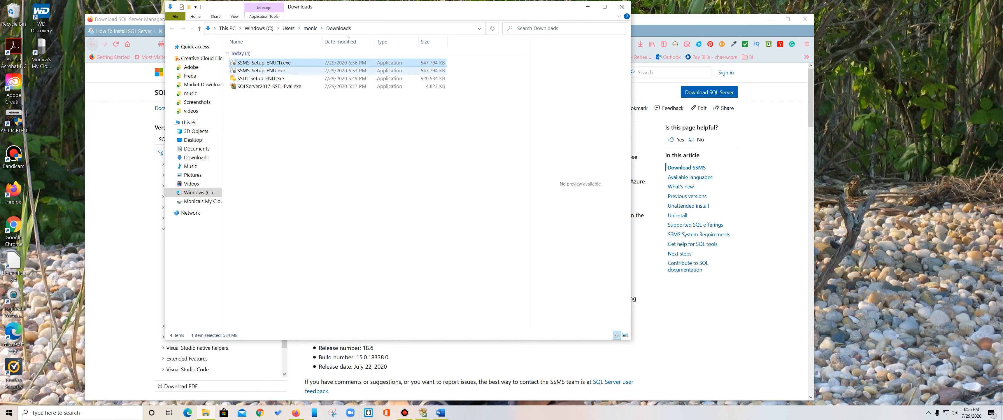
double_click(264, 62)
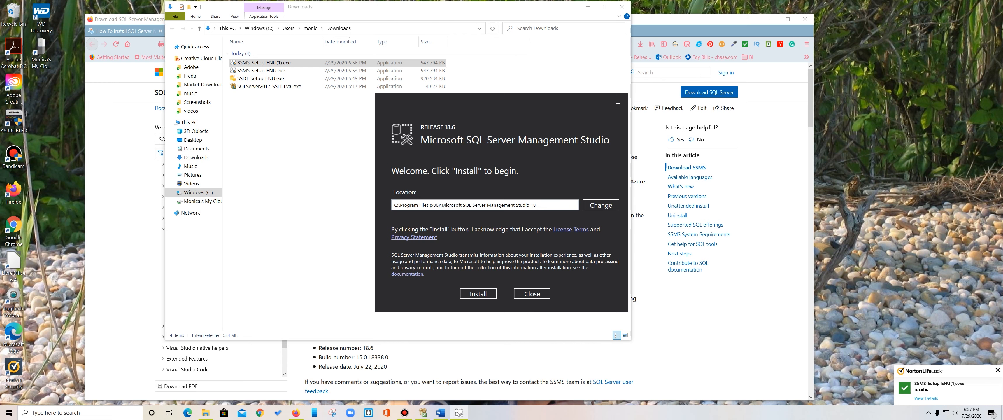
click(478, 293)
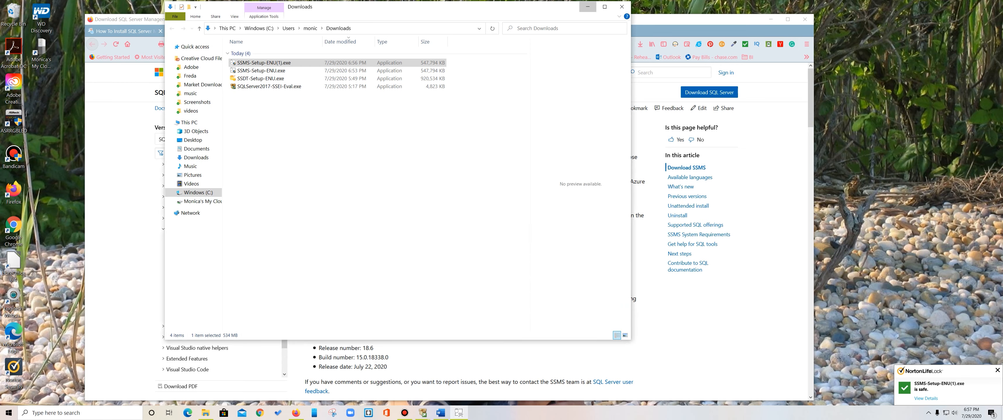
click(587, 6)
click(770, 19)
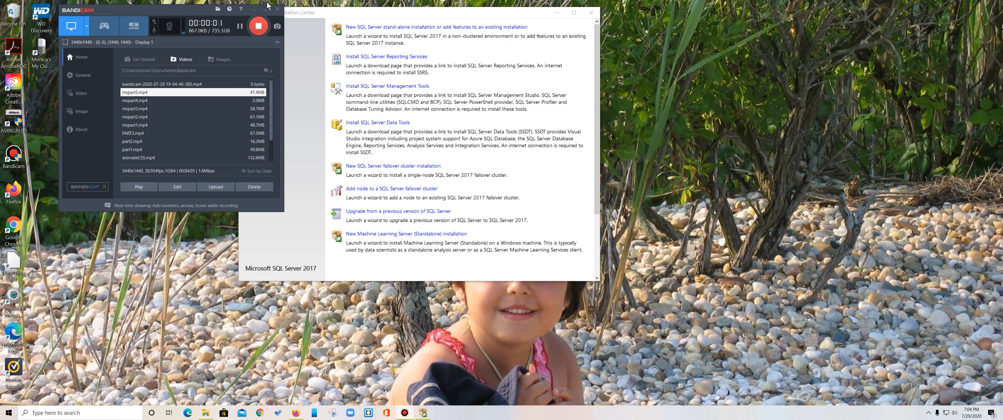
Open the SQL Server 2017 Reporting Services download page from the Installation Center, then close the Installation Center
click(265, 9)
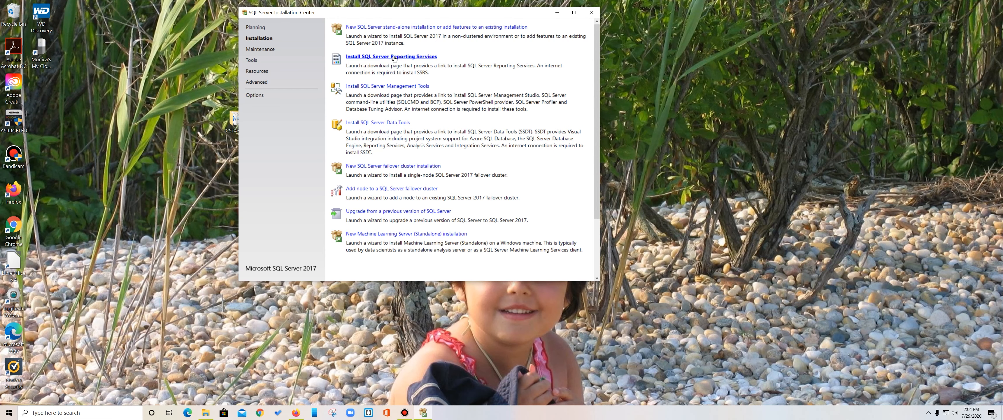
click(406, 57)
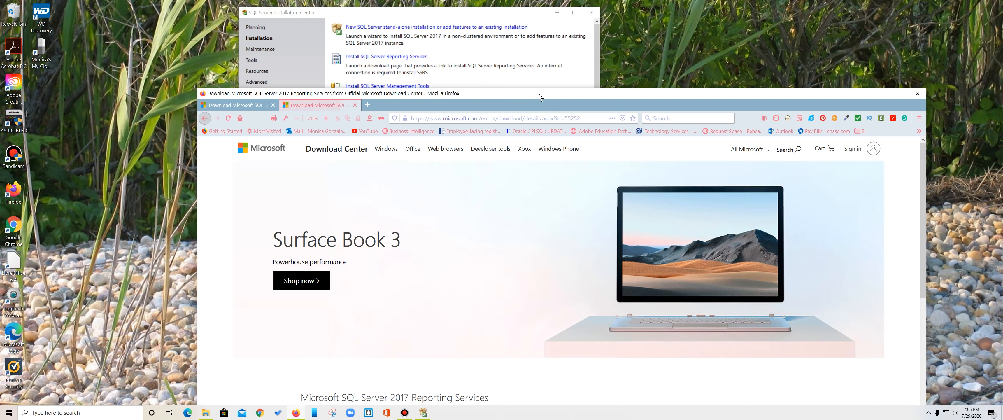
click(590, 13)
drag(575, 94, 564, 27)
scroll(437, 197, down, 3)
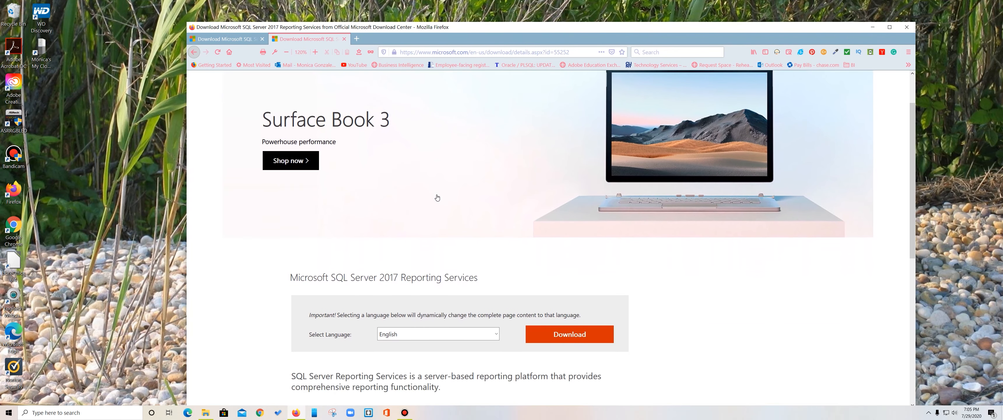
scroll(439, 198, up, 3)
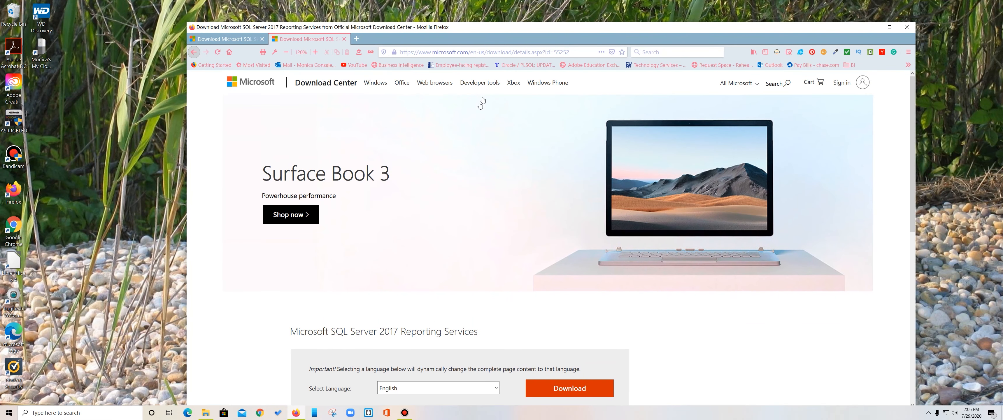
Copy the Reporting Services download page address and open the recent document AdventureworksDW to SQL SERVER 2017.docx in Word
click(501, 51)
key(ctrl+c)
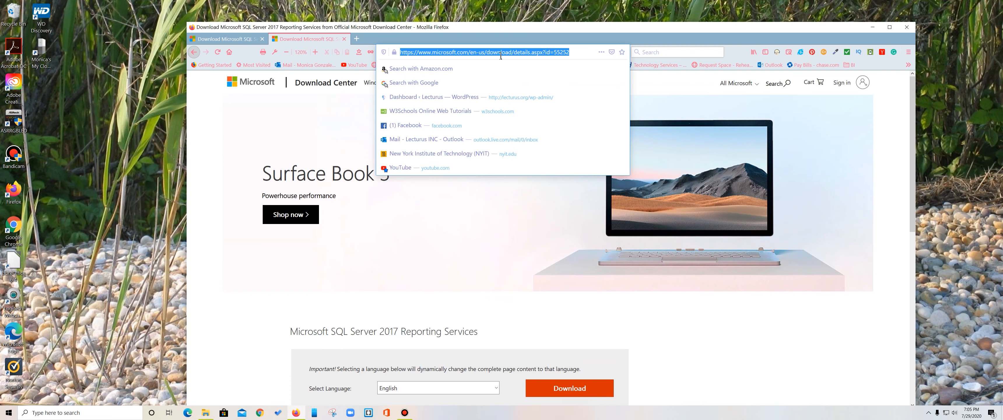
click(106, 406)
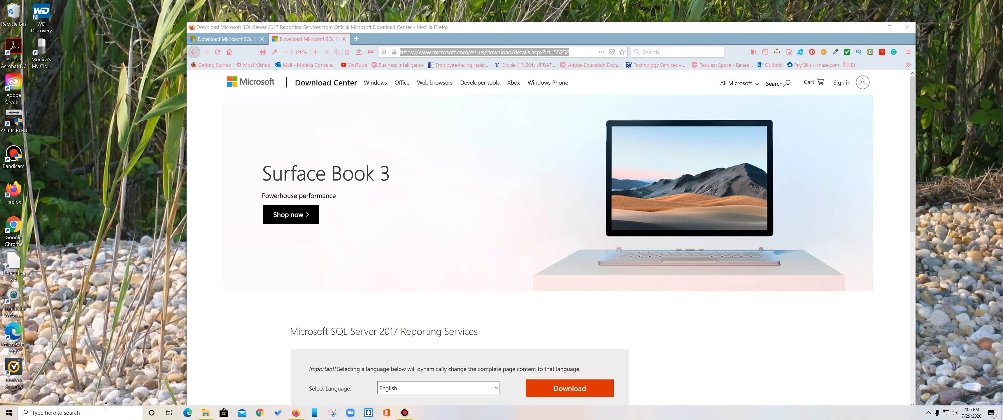
text(w)
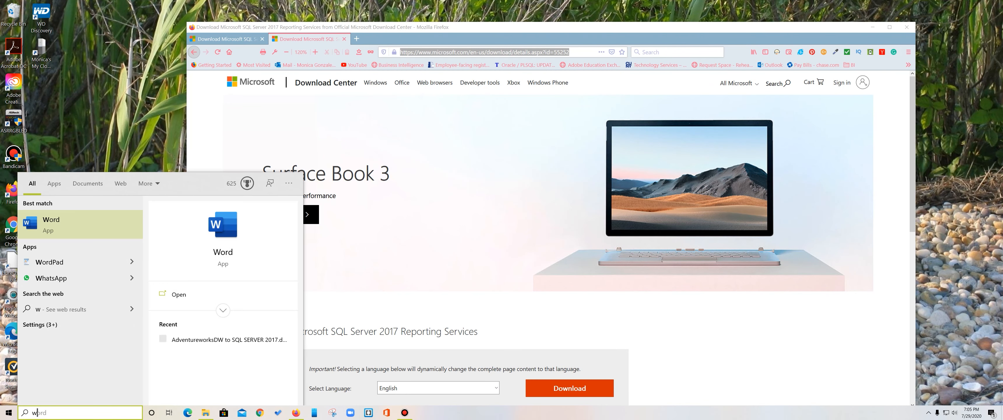
click(78, 222)
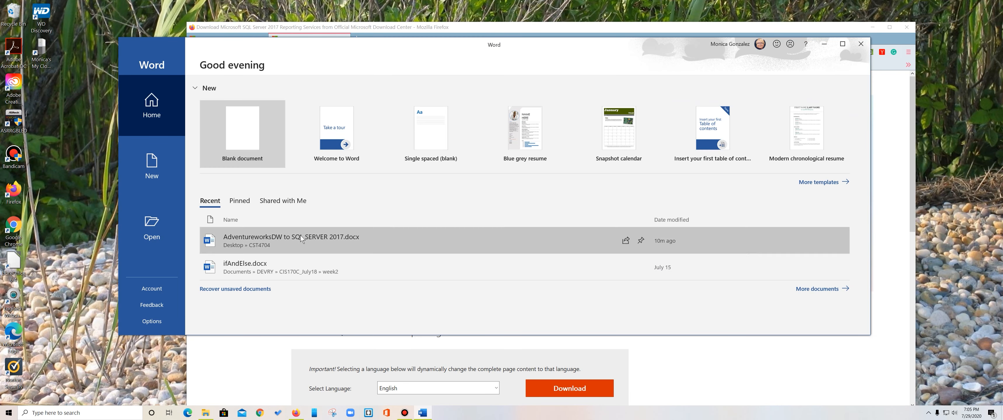
click(300, 235)
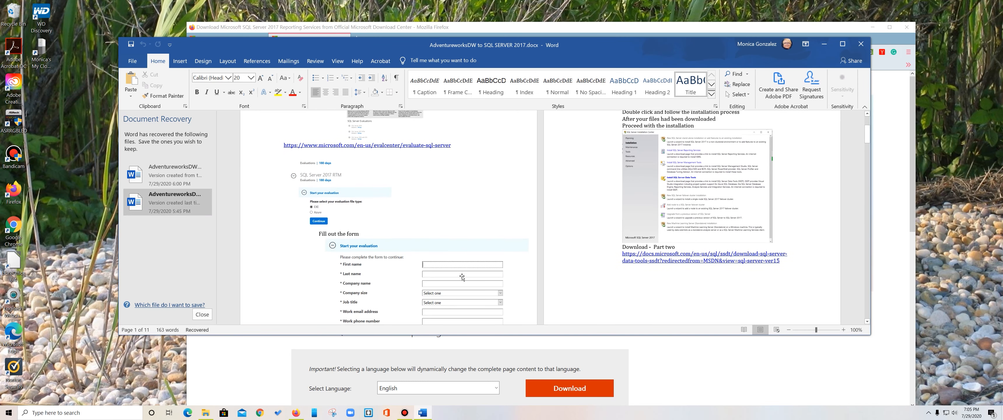
Add the line "Download part 4" and paste the copied Reporting Services link below the Data Tools features screenshot
scroll(462, 277, down, 1)
drag(819, 330, 819, 329)
scroll(690, 285, down, 10)
scroll(690, 285, down, 15)
scroll(687, 287, down, 12)
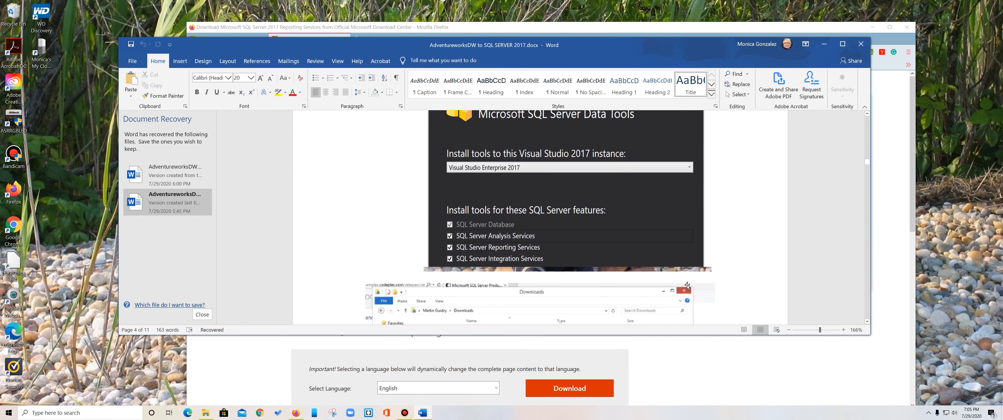
scroll(687, 286, down, 1)
click(424, 233)
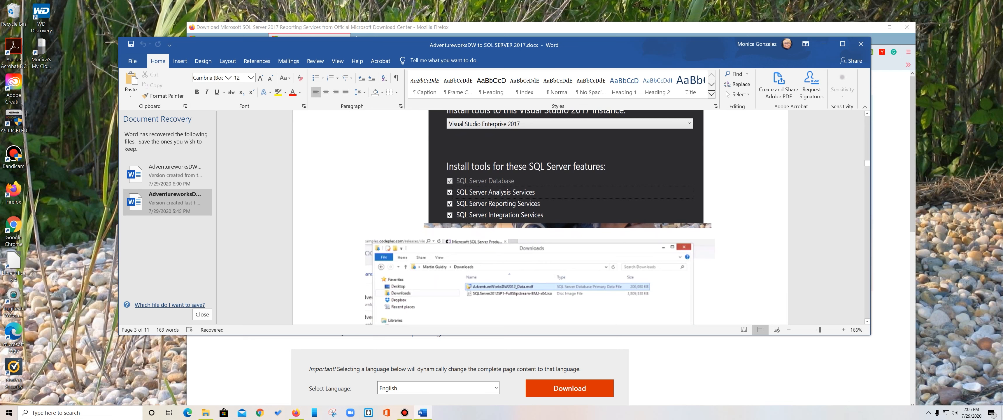
key(Return)
text(D)
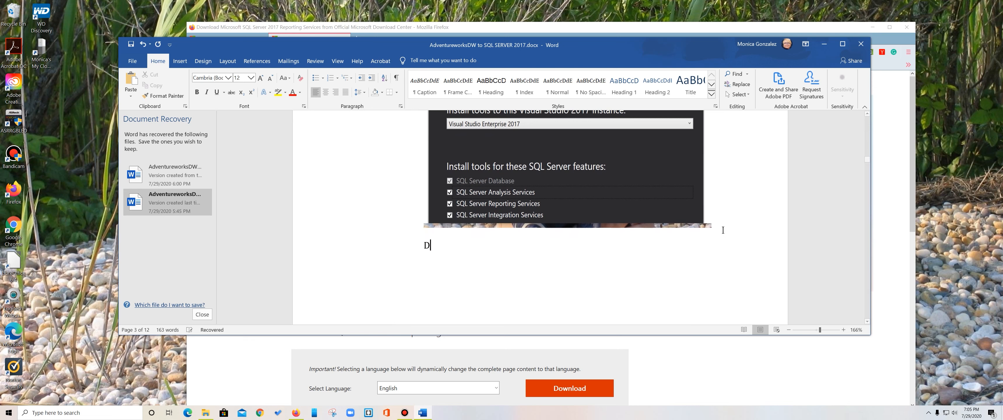
text(ownload part 4)
key(ctrl+v)
scroll(755, 191, up, 5)
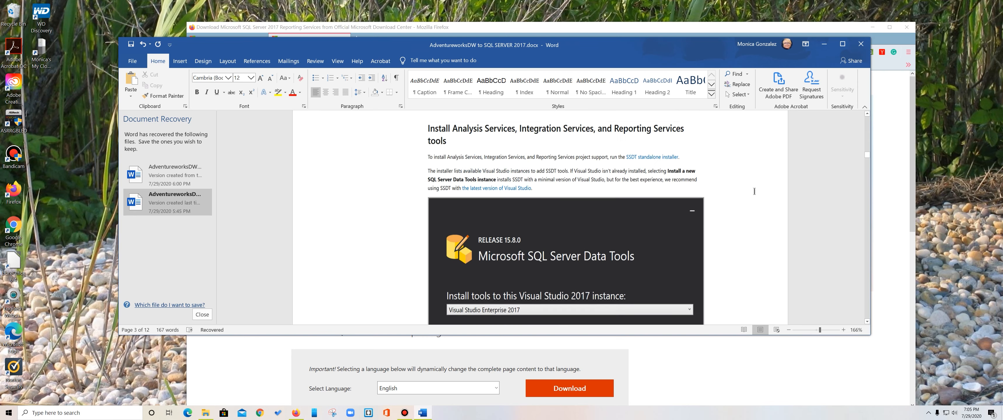
scroll(752, 189, up, 10)
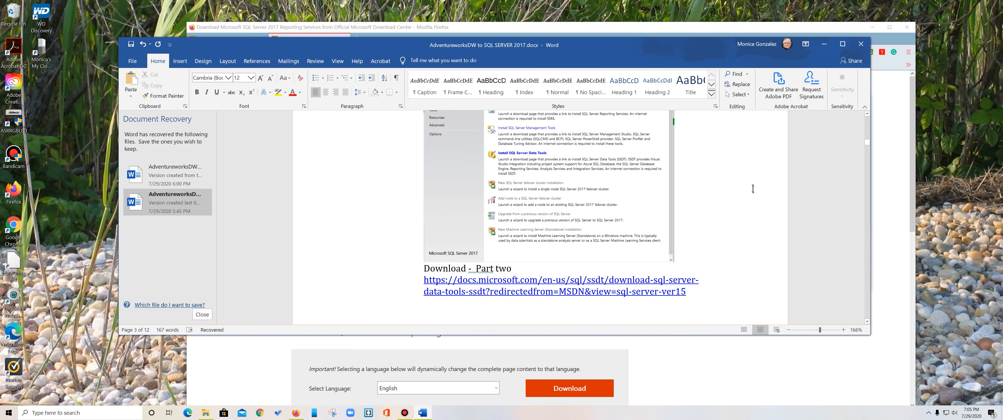
scroll(752, 189, down, 10)
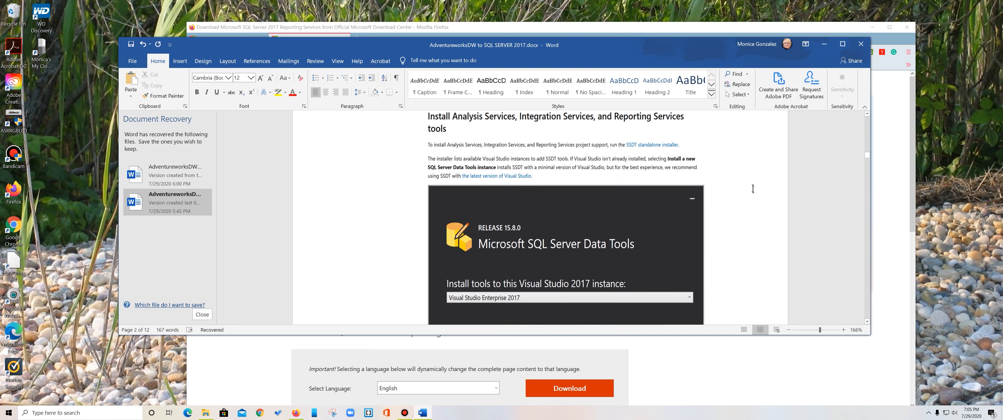
Correct the line "Download part 4" above the Reporting Services link to "Download part 3", save the document and minimize Word
scroll(752, 188, up, 5)
scroll(752, 188, down, 20)
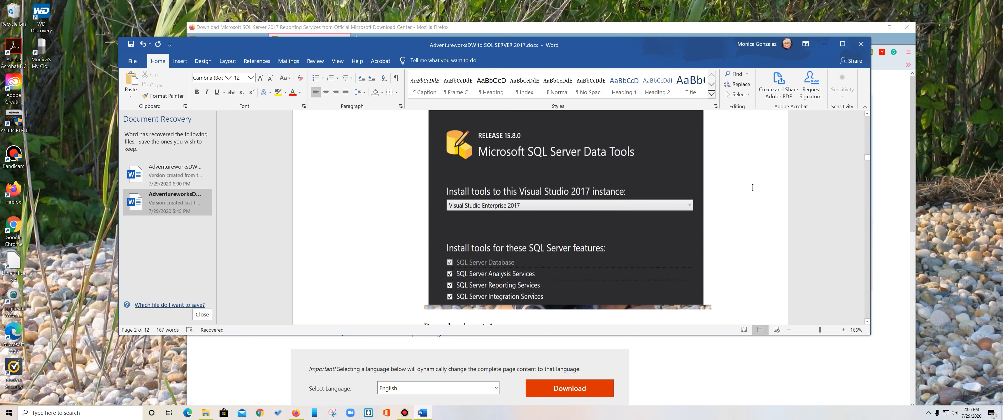
scroll(752, 188, down, 1)
click(494, 130)
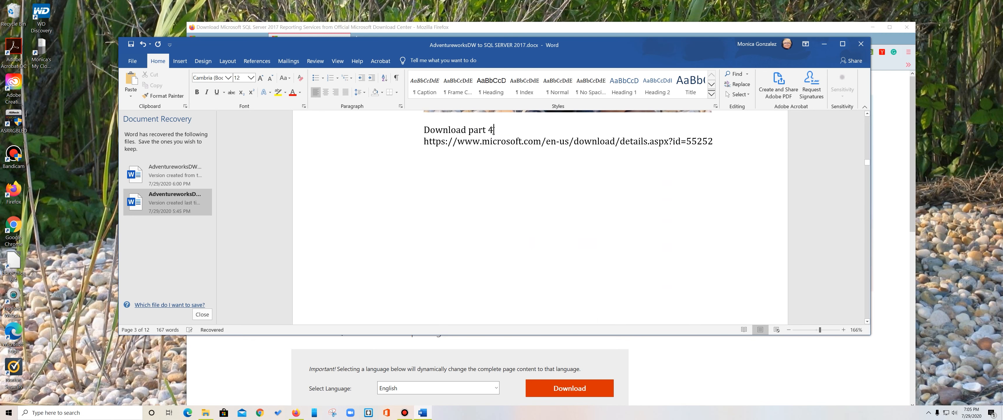
key(BackSpace)
text(3)
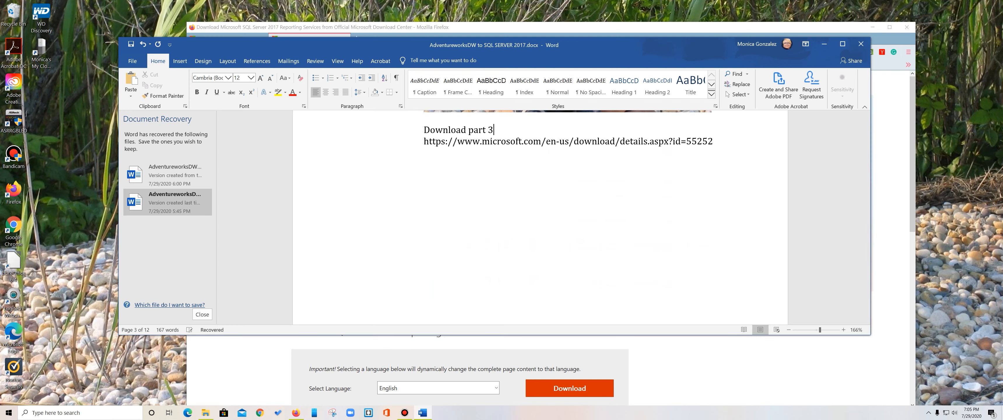
key(ctrl+s)
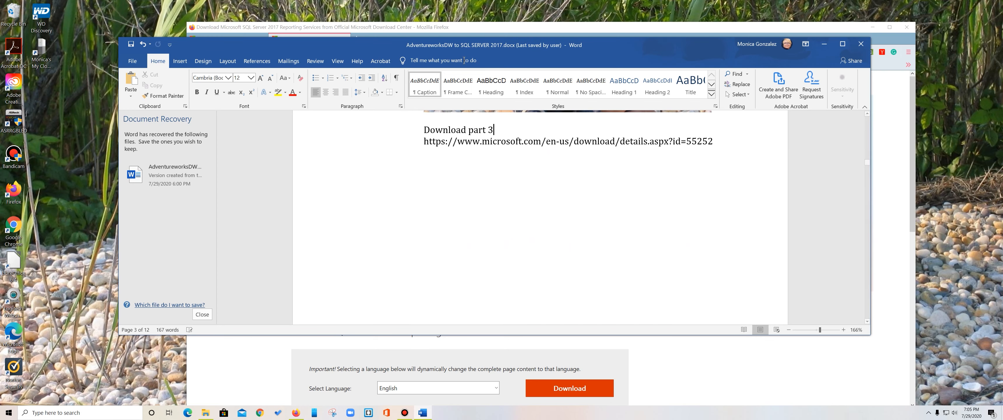
click(824, 44)
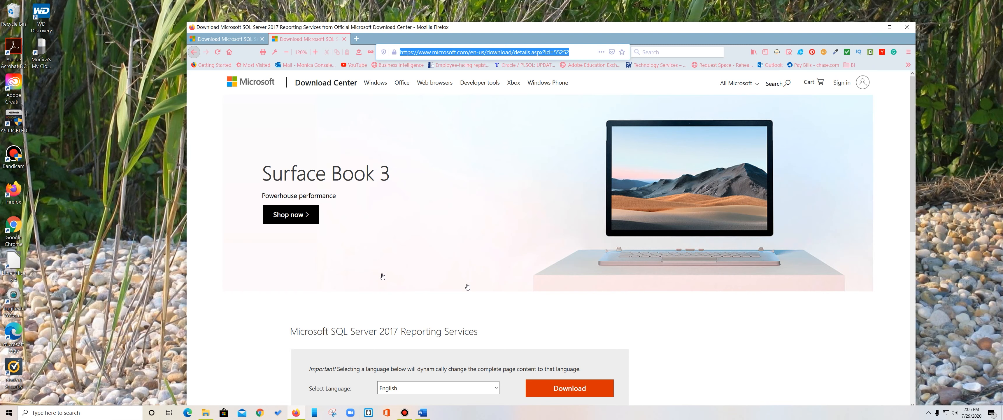
Download SQLServerReportingServices.exe in English from the Reporting Services page and show the file in its containing folder
scroll(511, 171, down, 4)
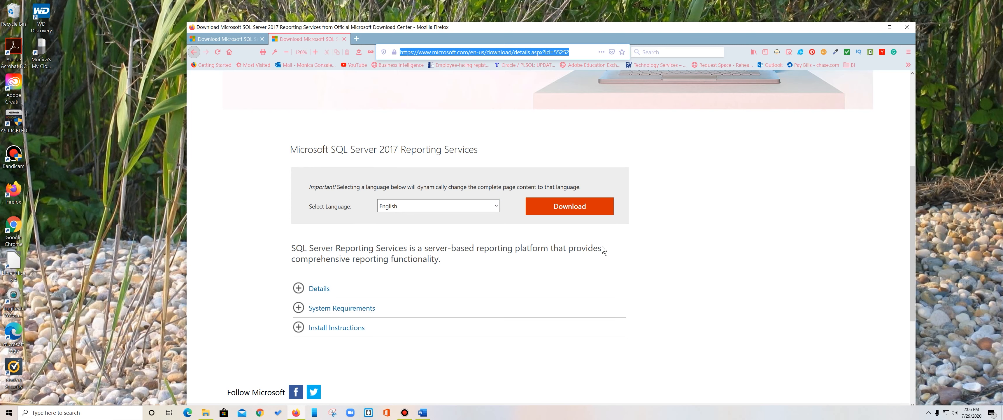
click(571, 210)
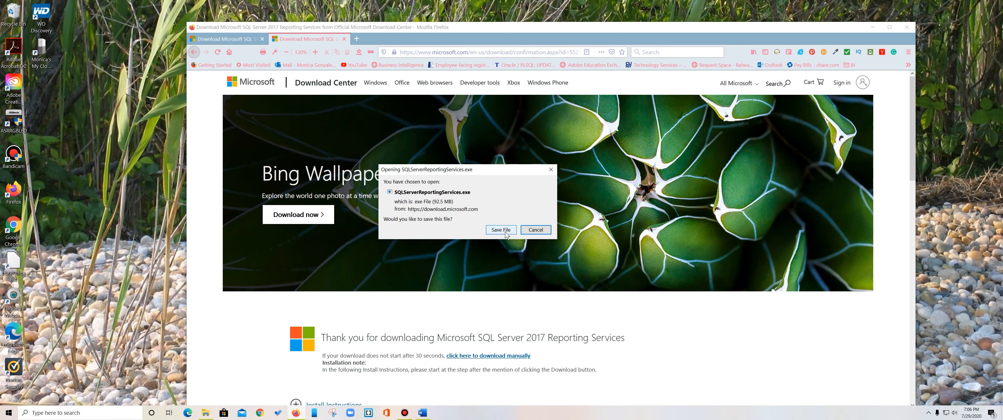
click(502, 230)
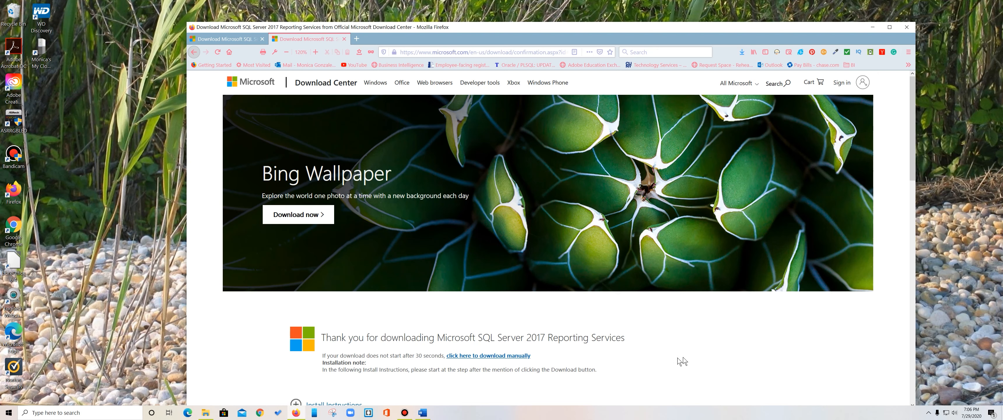
click(742, 54)
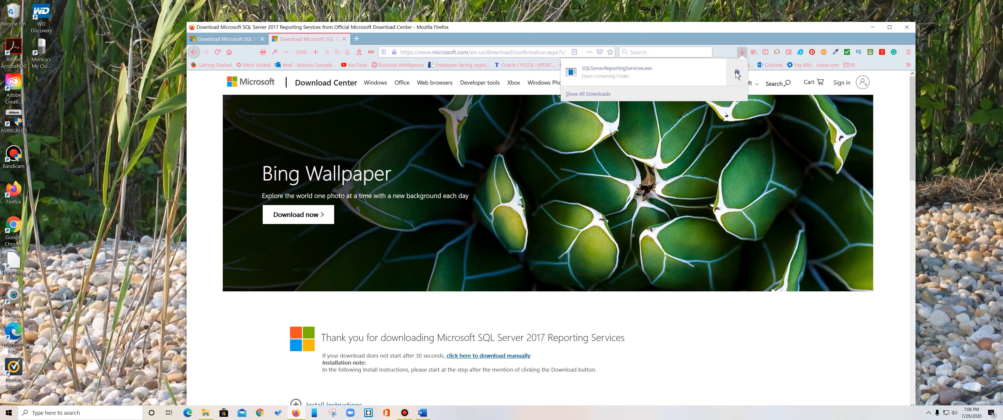
click(736, 74)
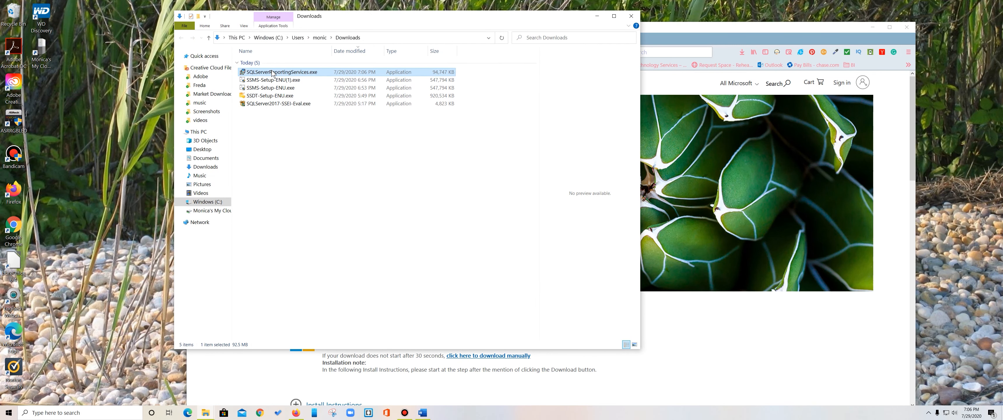
Run SQLServerReportingServices.exe and install the Evaluation edition of Reporting Services in the default location, accepting the license terms
double_click(274, 74)
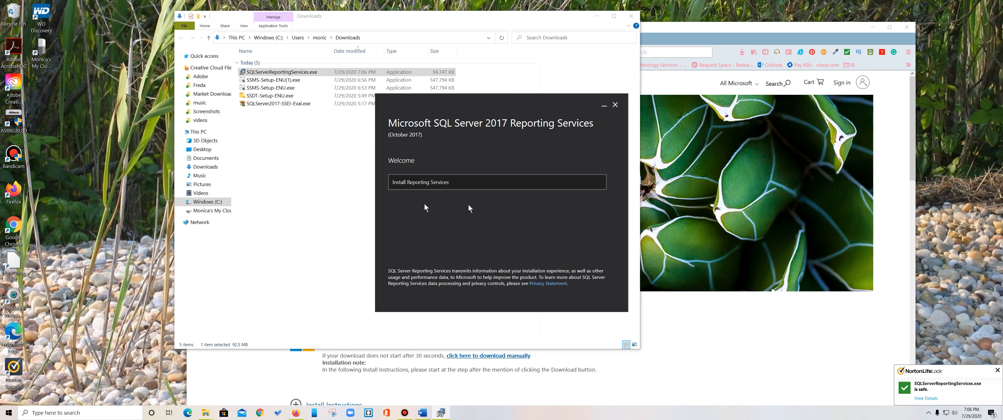
click(471, 185)
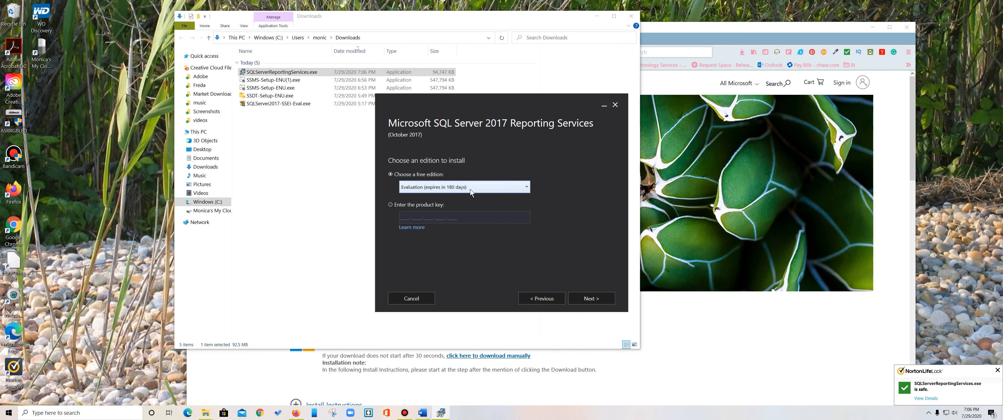
click(596, 298)
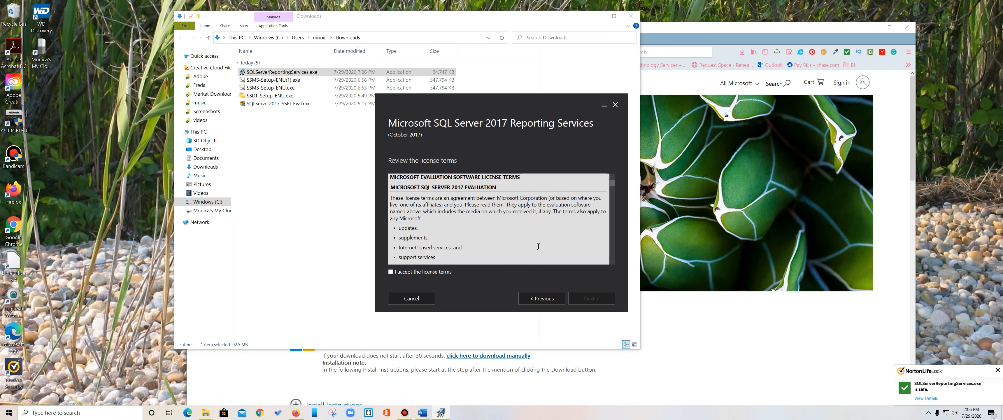
click(391, 271)
click(591, 298)
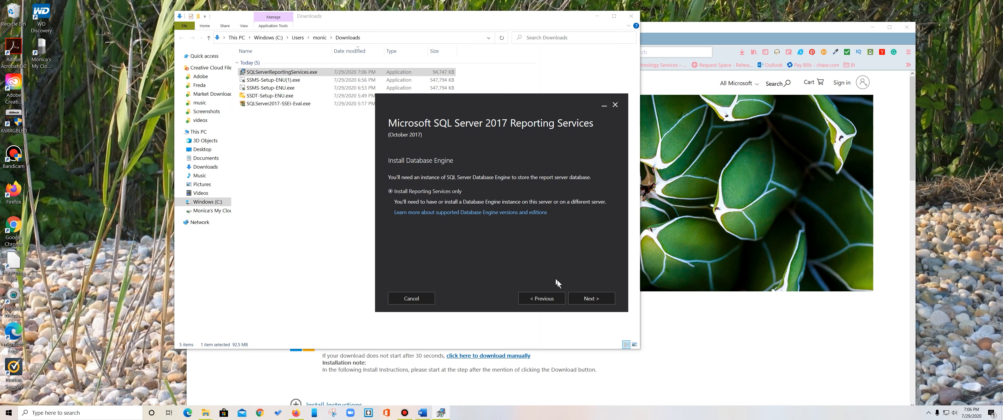
click(586, 297)
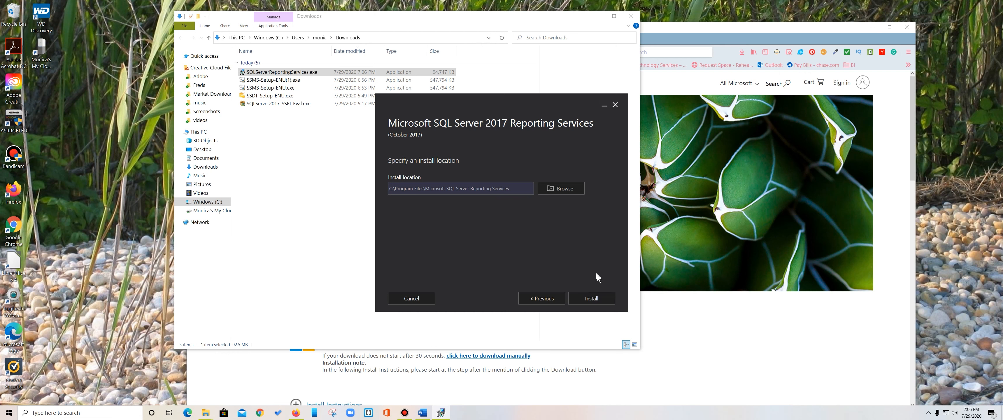
click(590, 301)
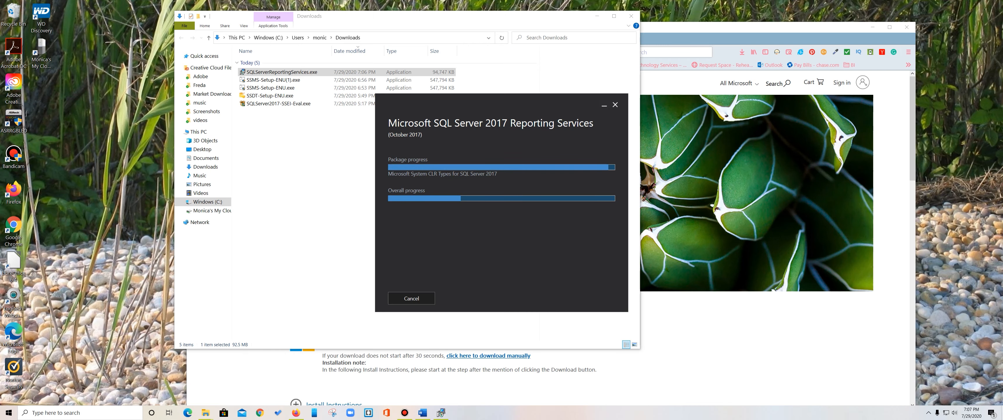
Close the Downloads folder and arrange the Reporting Services installer and the Firefox window side by side
click(293, 198)
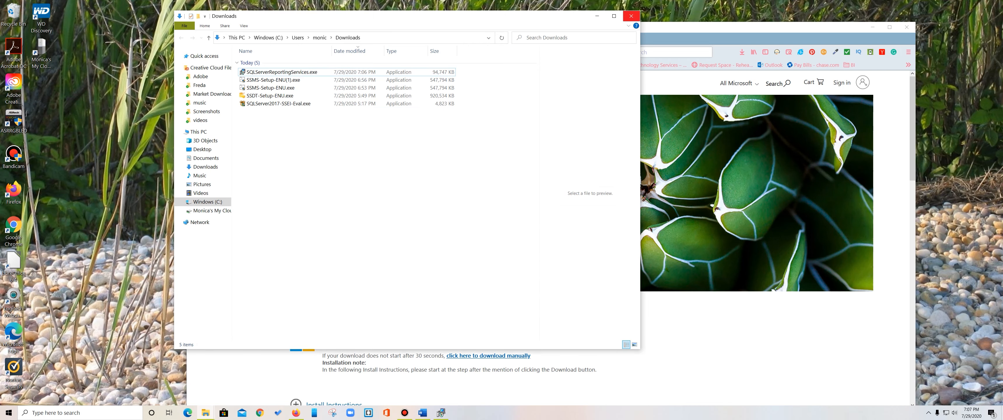
click(631, 16)
drag(623, 27, 609, 225)
drag(522, 105, 198, 62)
drag(537, 225, 646, 23)
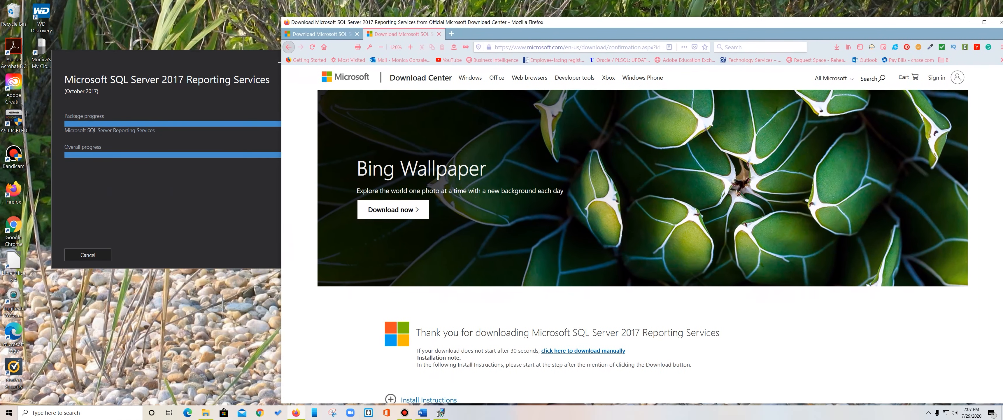
drag(281, 218, 343, 218)
drag(670, 23, 645, 9)
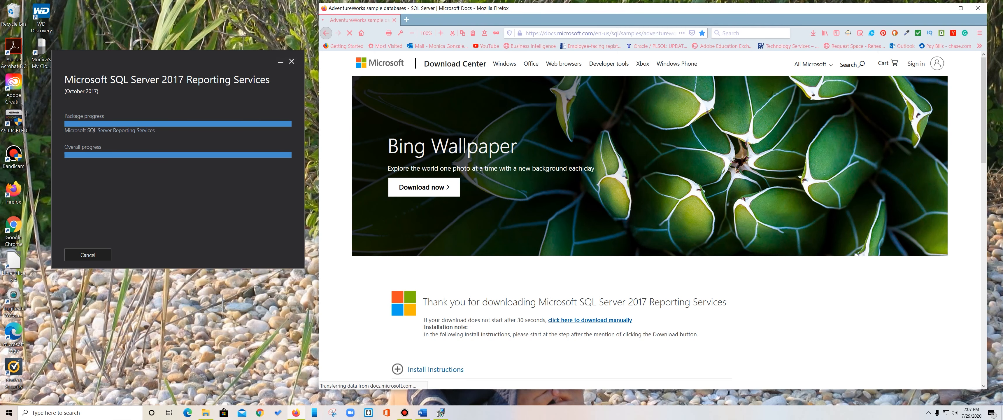
Download AdventureWorks2017.bak and AdventureWorksDW2017.bak from the backup files table on the AdventureWorks sample databases page
scroll(649, 220, down, 7)
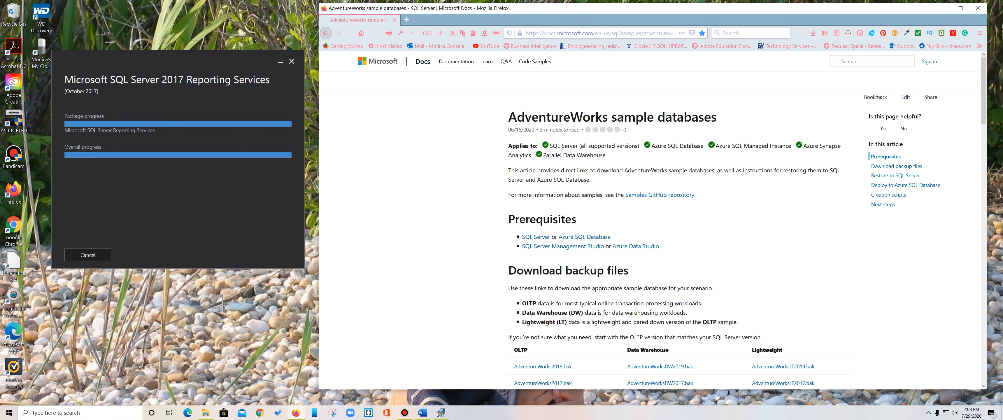
scroll(649, 220, down, 2)
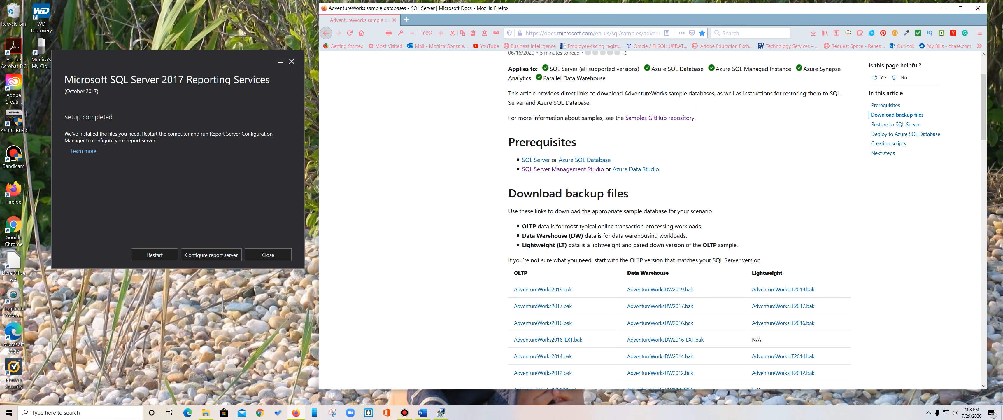
click(440, 412)
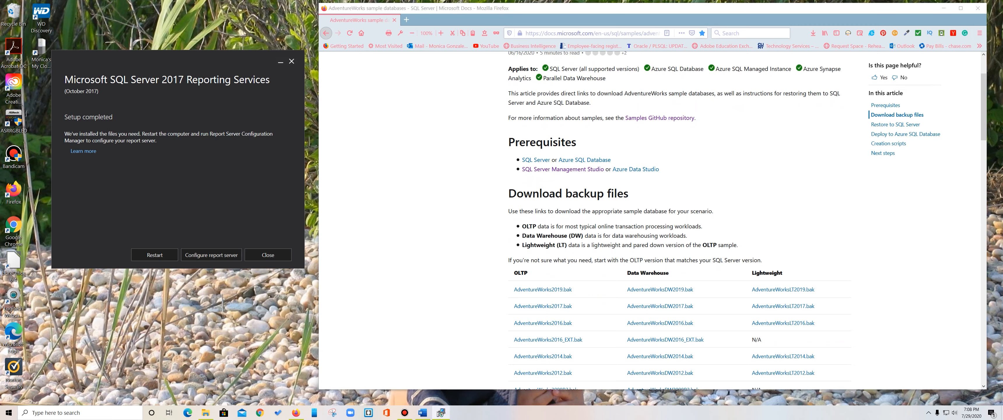
scroll(649, 220, down, 3)
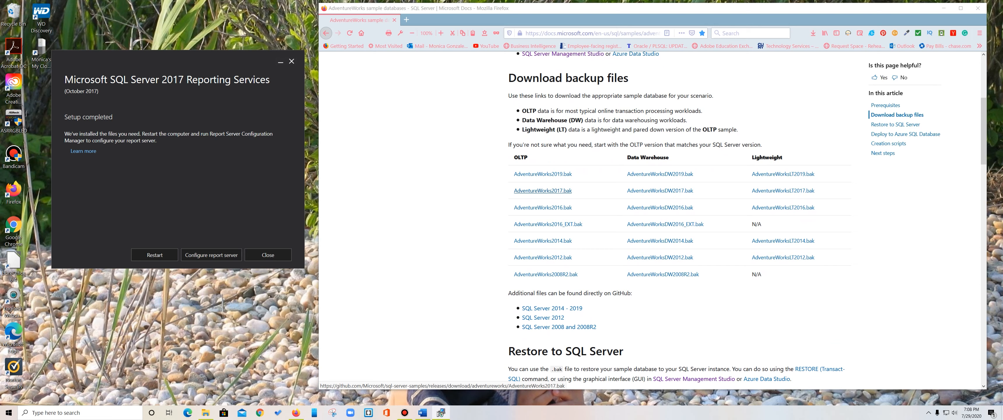
click(543, 190)
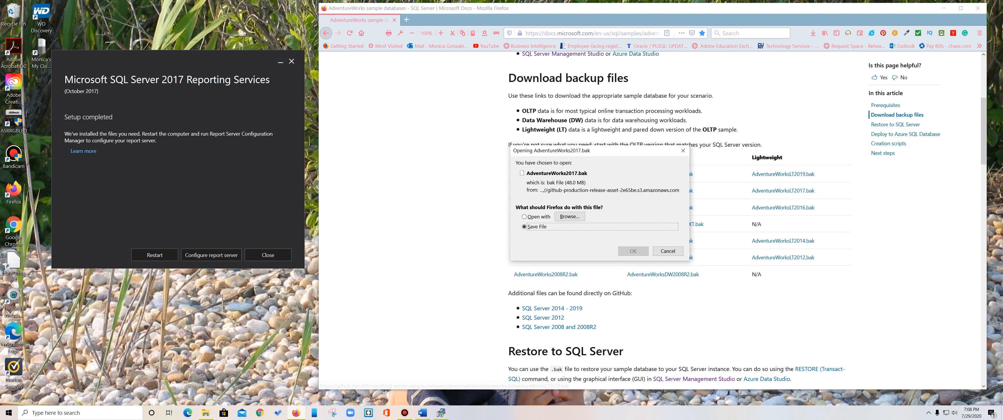
key(Return)
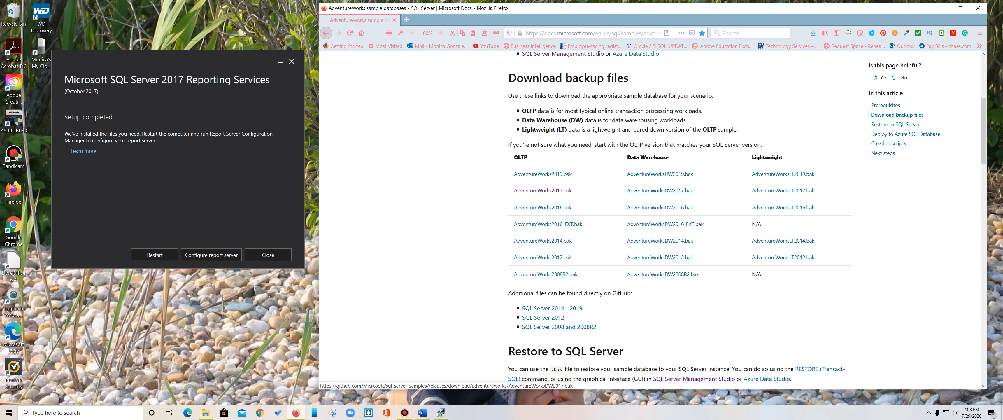
click(660, 190)
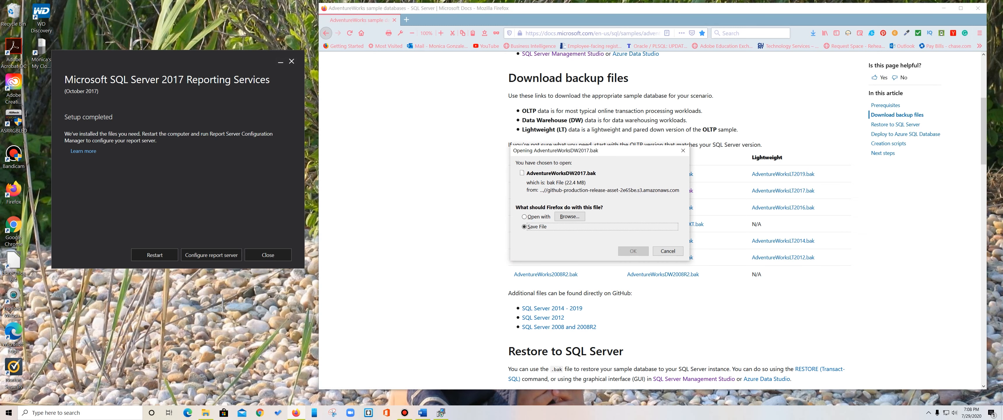
key(Return)
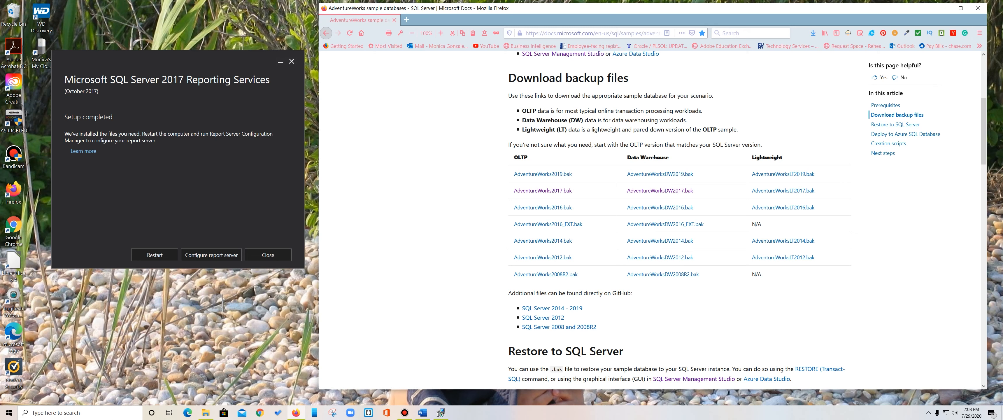
Place the downloaded AdventureWorksDW2017.bak and AdventureWorks2017.bak files on the desktop and minimize Firefox
drag(739, 8, 748, 179)
click(821, 204)
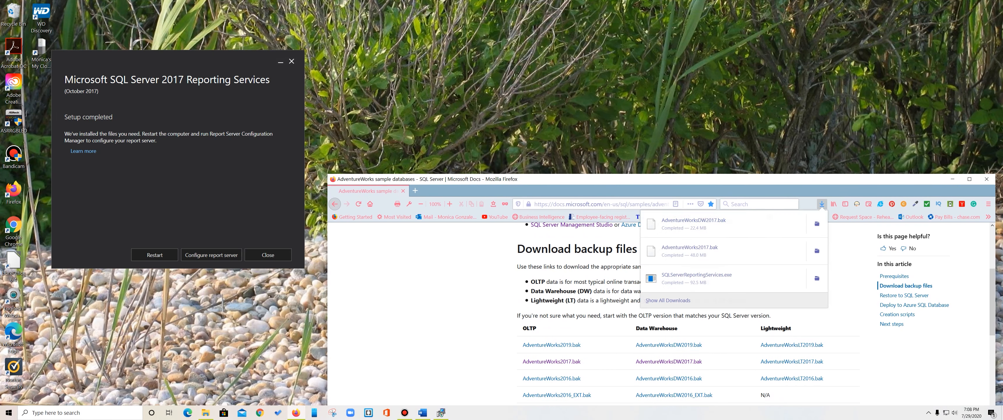
drag(692, 224, 654, 119)
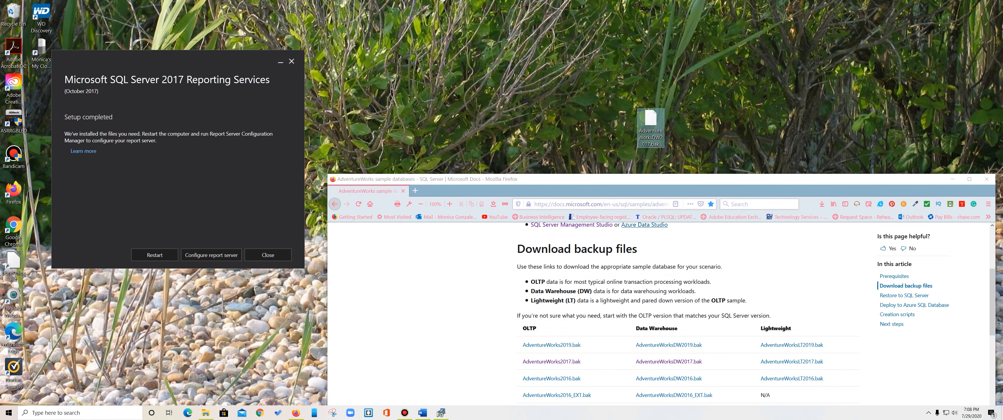
click(822, 204)
drag(689, 251, 706, 118)
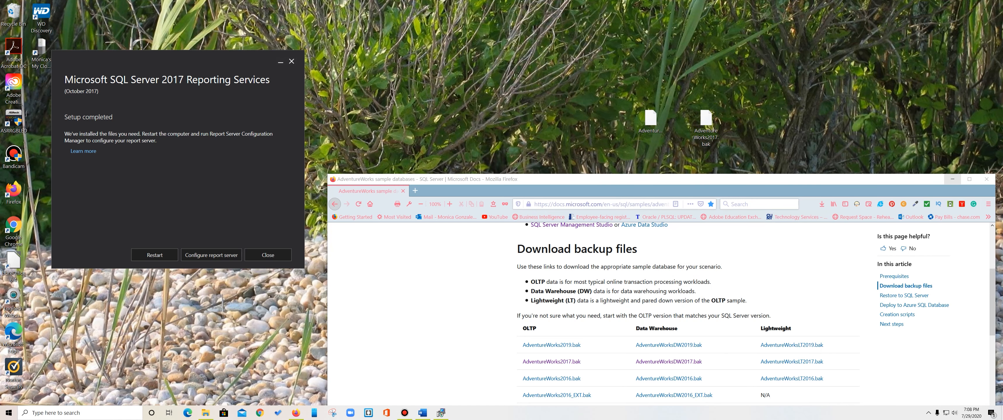
click(952, 179)
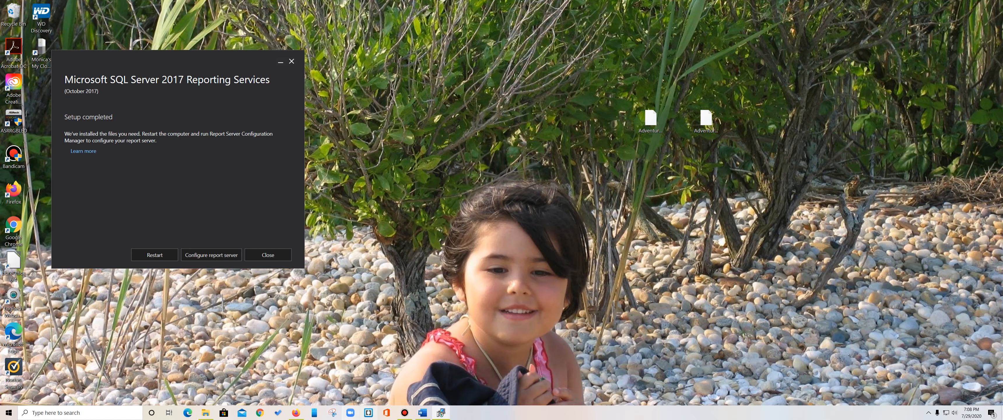
Minimize the Firefox and Bandicam windows to clear the desktop
click(404, 413)
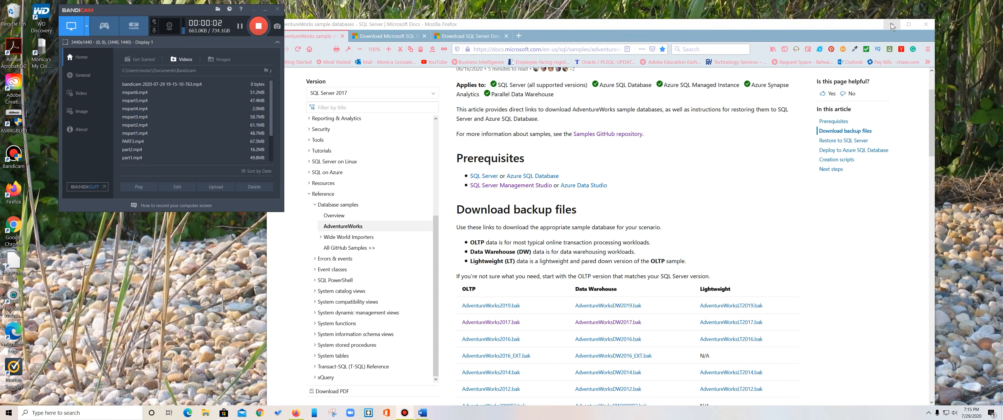
click(890, 25)
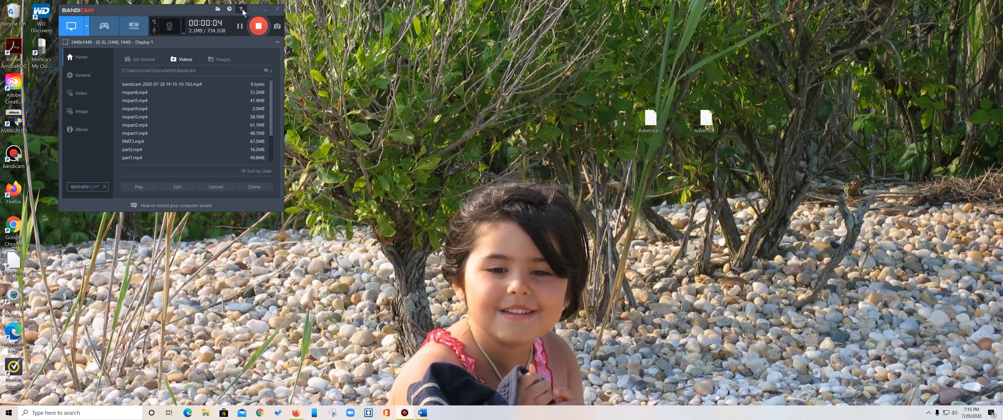
click(265, 8)
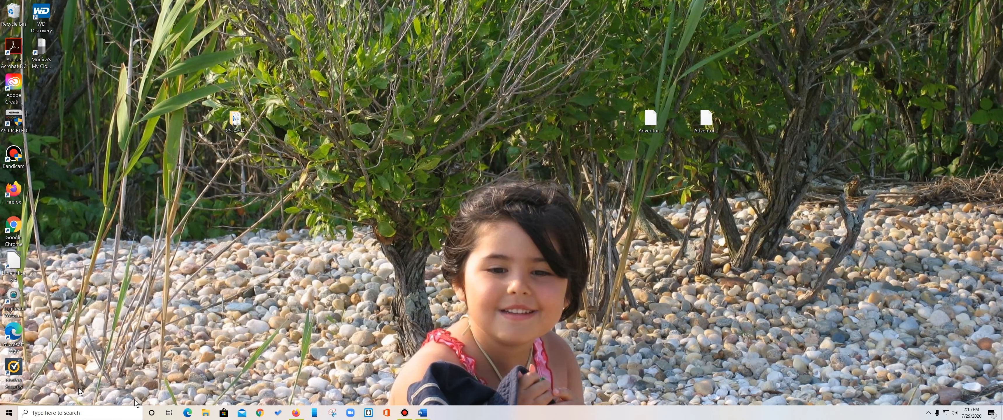
Launch Microsoft SQL Server Management Studio and connect to the MSSQLSERVER2017 Database Engine instance with Windows Authentication
click(8, 413)
scroll(61, 349, down, 12)
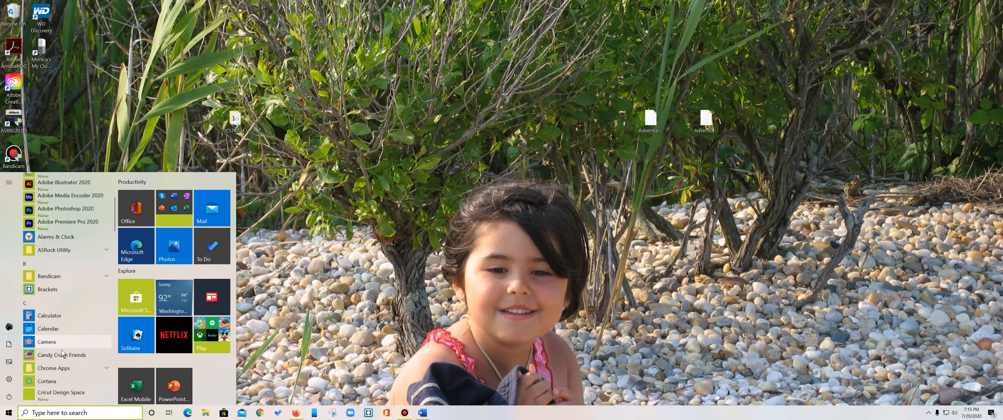
scroll(62, 349, down, 3)
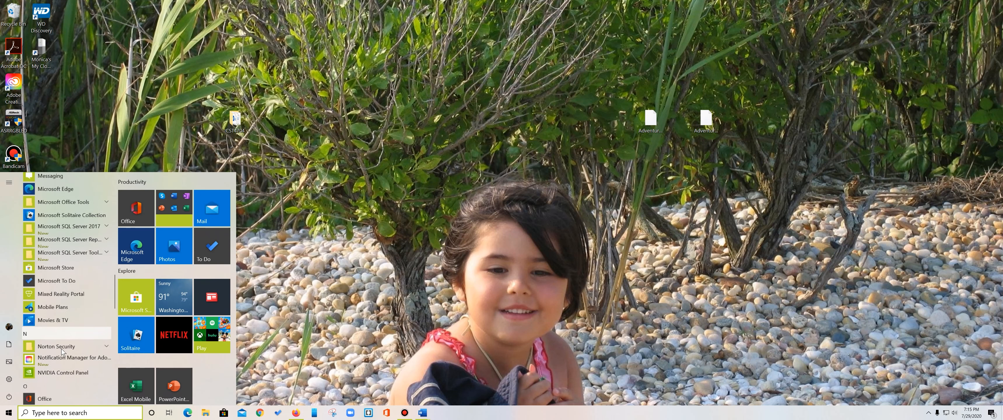
scroll(61, 349, up, 3)
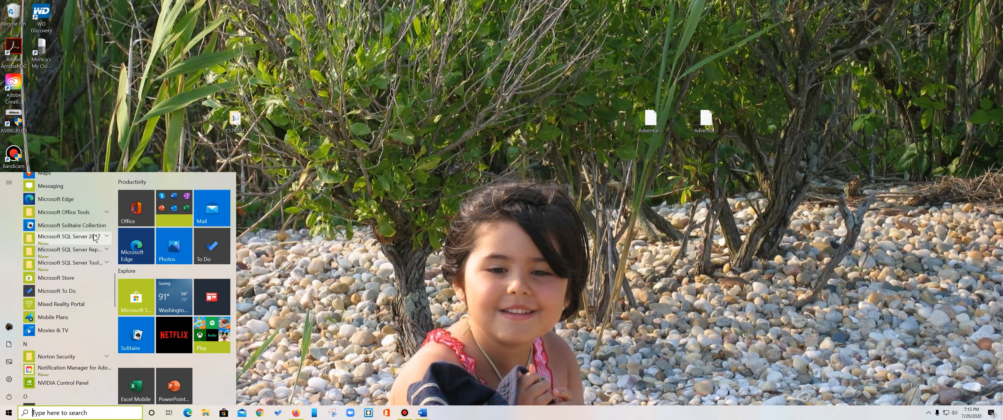
click(105, 236)
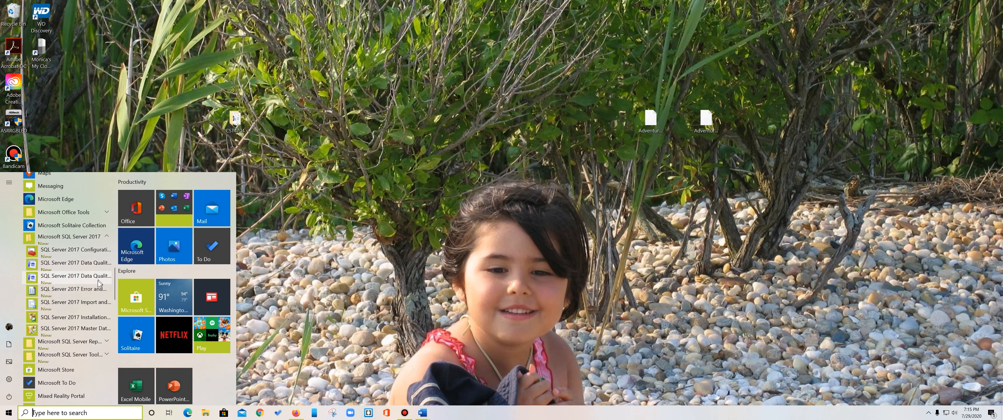
scroll(54, 335, down, 2)
click(106, 290)
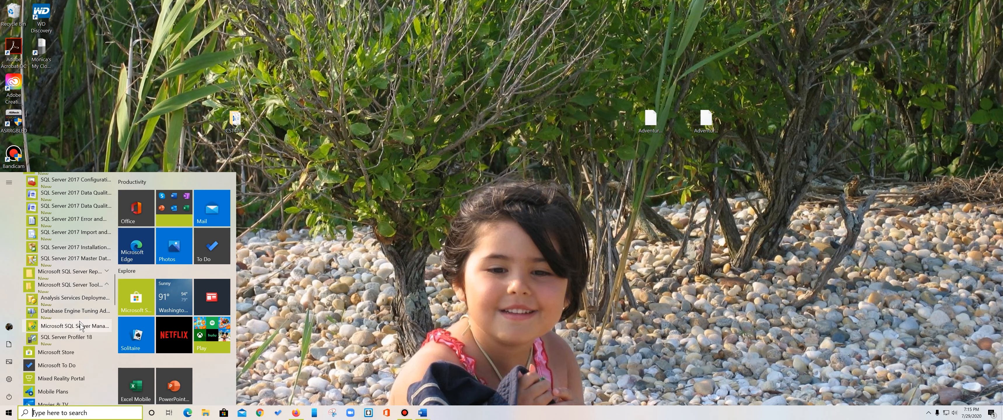
click(48, 327)
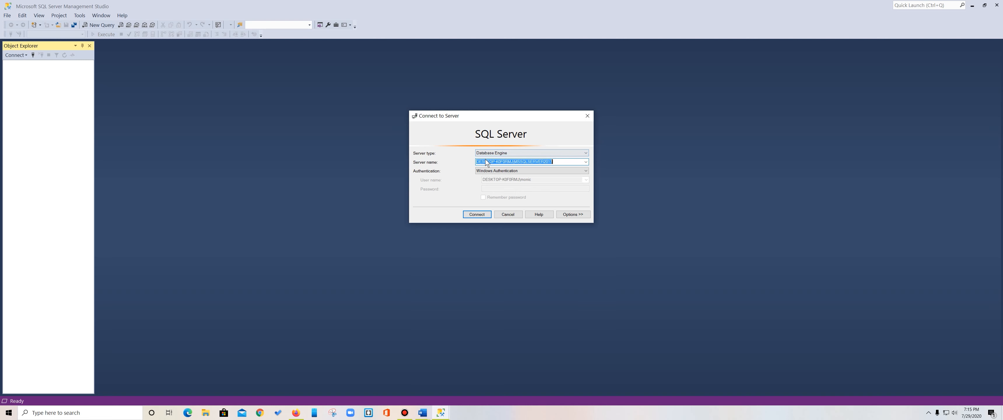
click(563, 161)
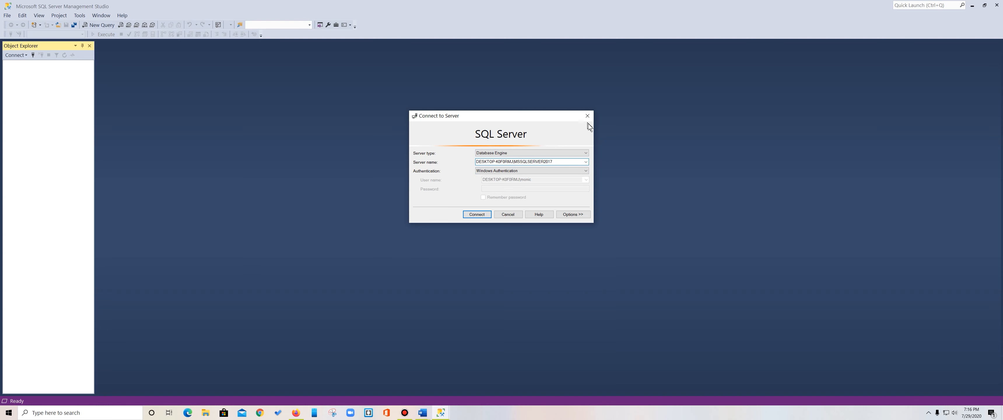
click(473, 214)
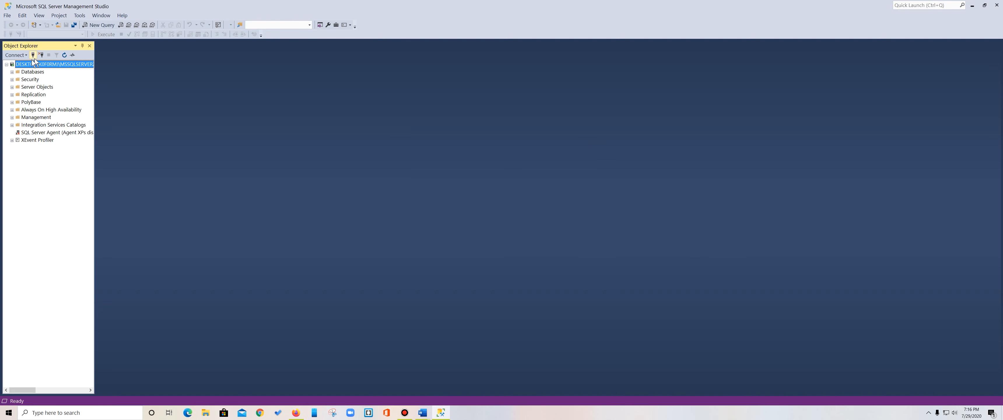
Shrink the Management Studio window to uncover part of the desktop and expand the server's Databases folder
click(984, 5)
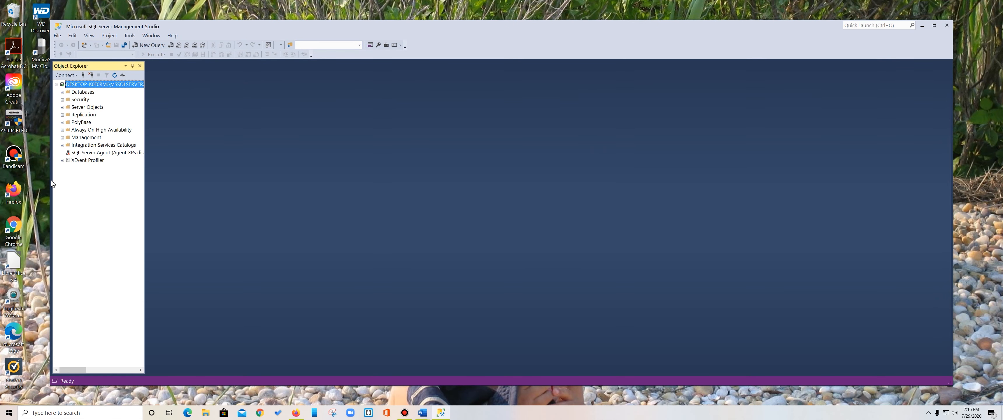
drag(47, 186, 316, 186)
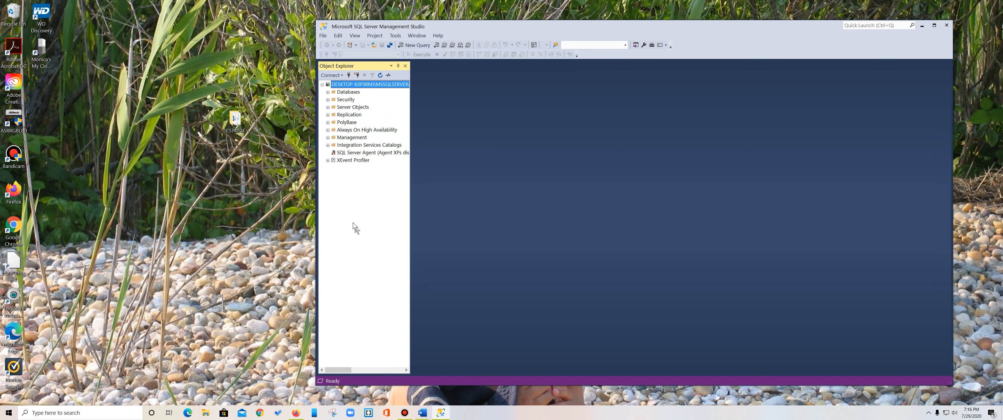
click(328, 91)
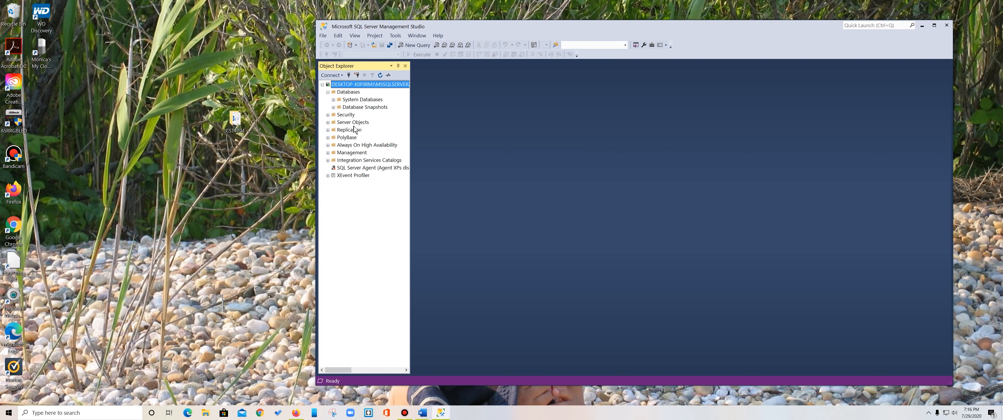
mouse_move(620, 36)
mouse_down()
mouse_move(603, 225)
mouse_move(620, 24)
mouse_up()
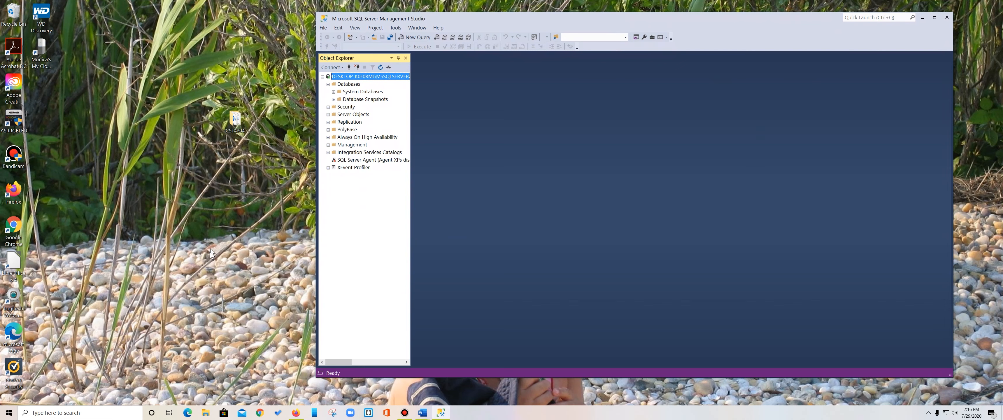
Launch Visual Studio 2017 (SSDT) from the installed programs
click(7, 413)
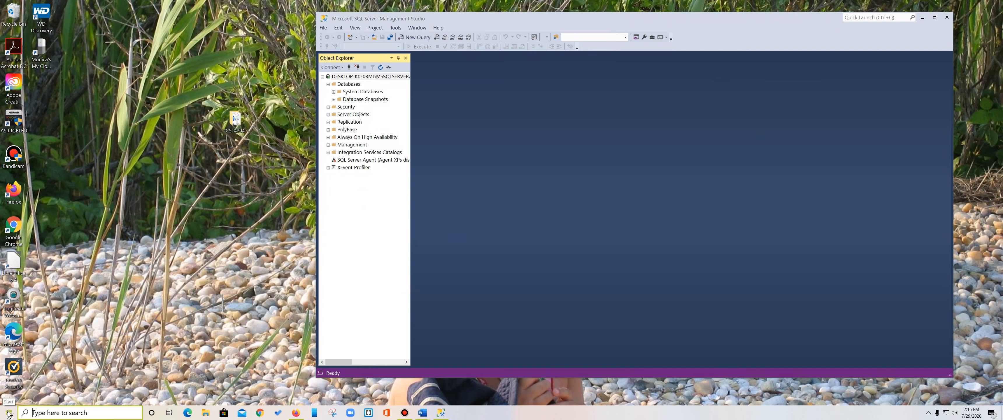
scroll(77, 304, down, 5)
scroll(77, 304, down, 15)
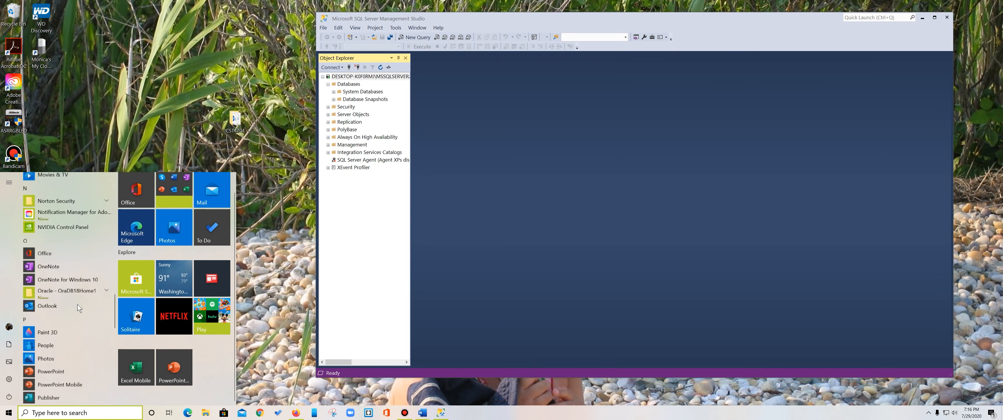
scroll(78, 304, up, 5)
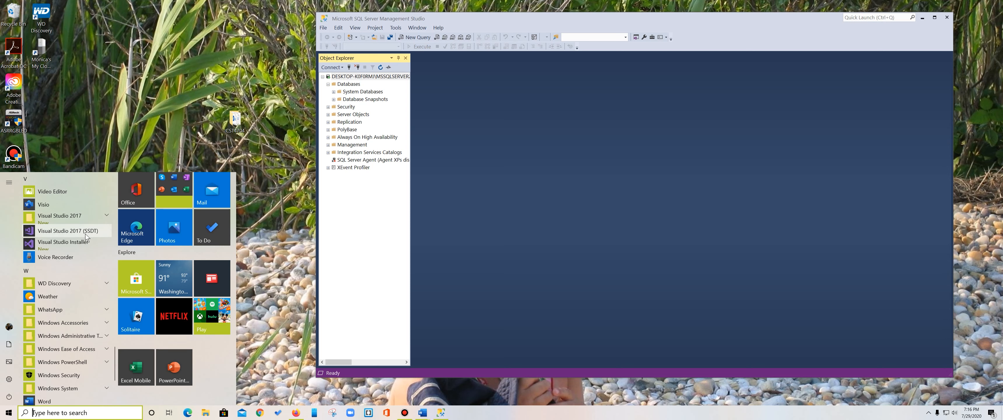
click(52, 233)
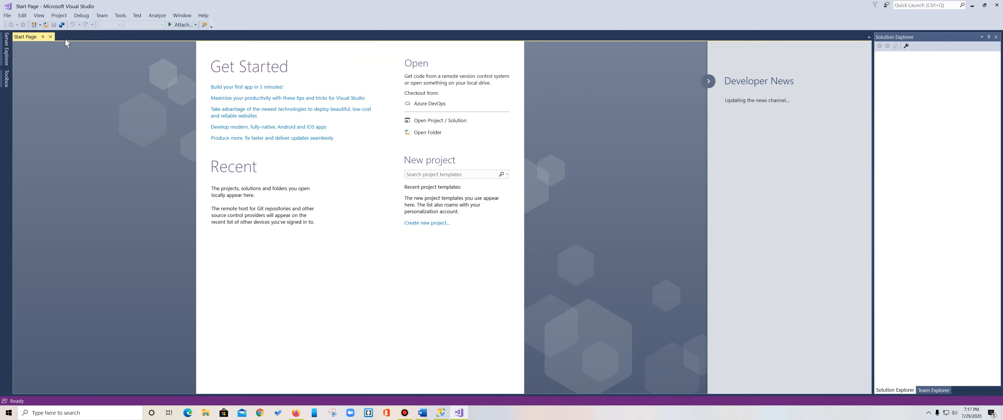
Close the Visual Studio Start Page and open the New Project dialog to examine the installed project templates
click(50, 37)
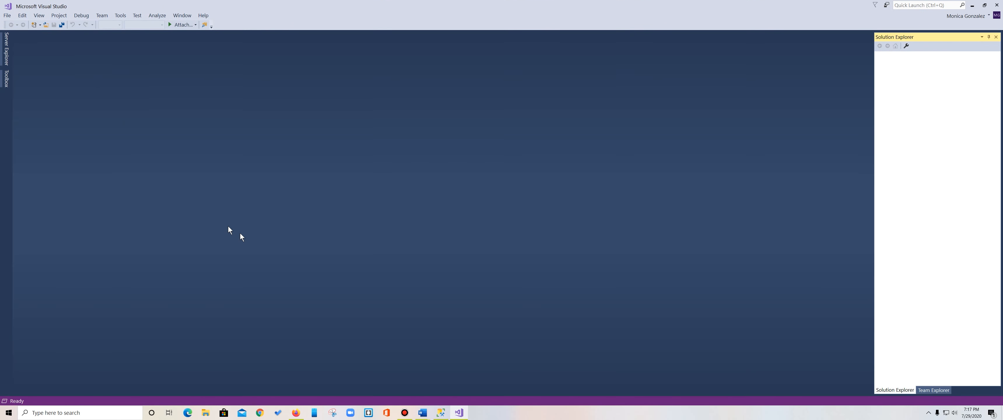
click(10, 17)
mouse_move(20, 25)
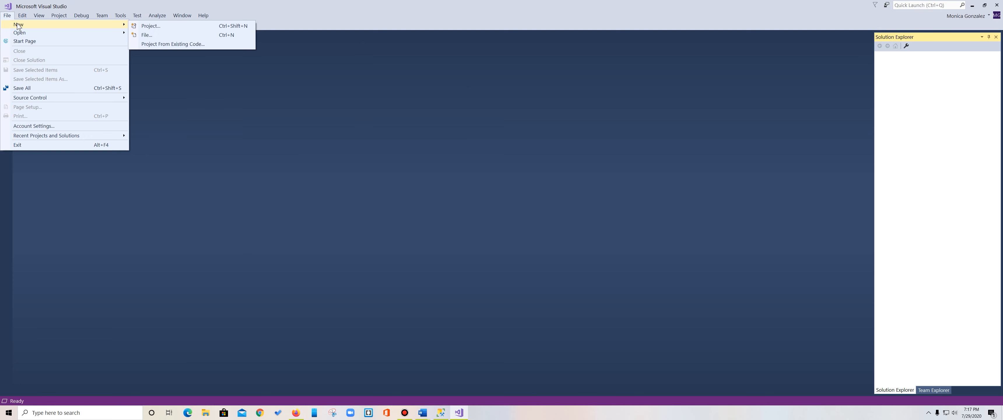
click(149, 26)
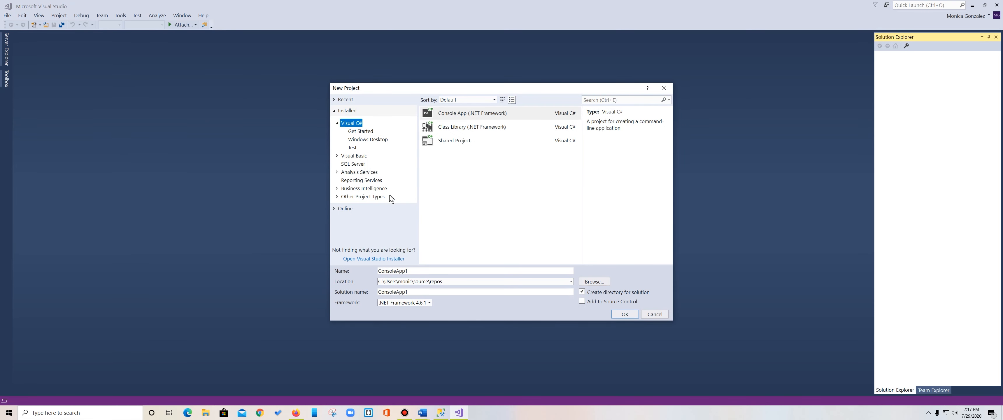
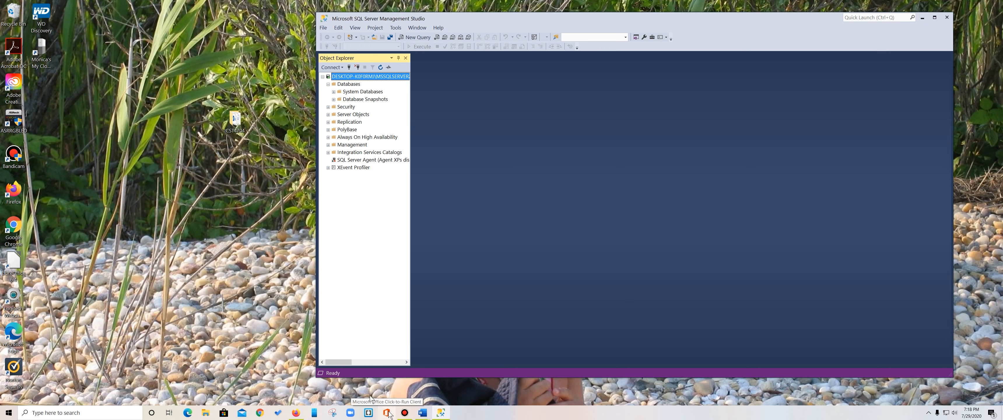
Switch to Firefox and review the backup files table and restore section on the AdventureWorks sample databases page
click(144, 294)
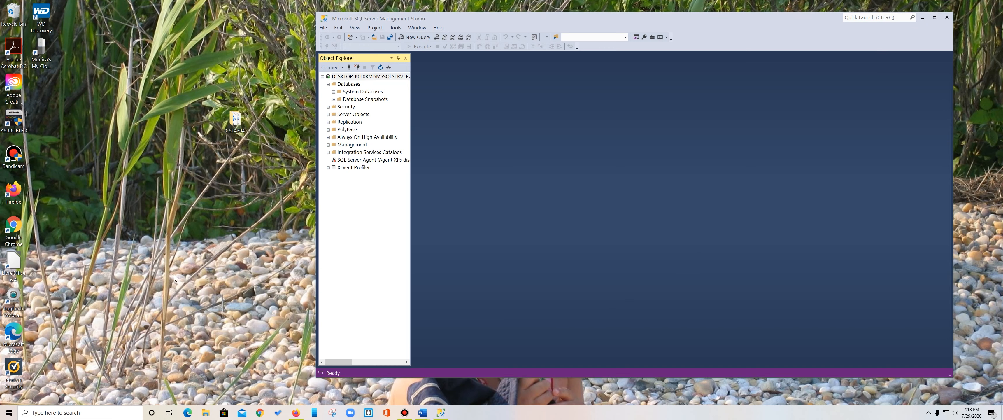
click(297, 413)
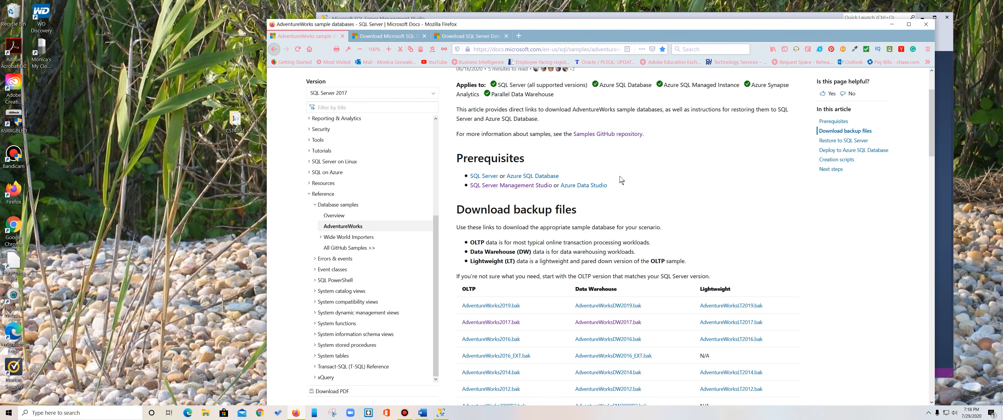
scroll(665, 180, down, 1)
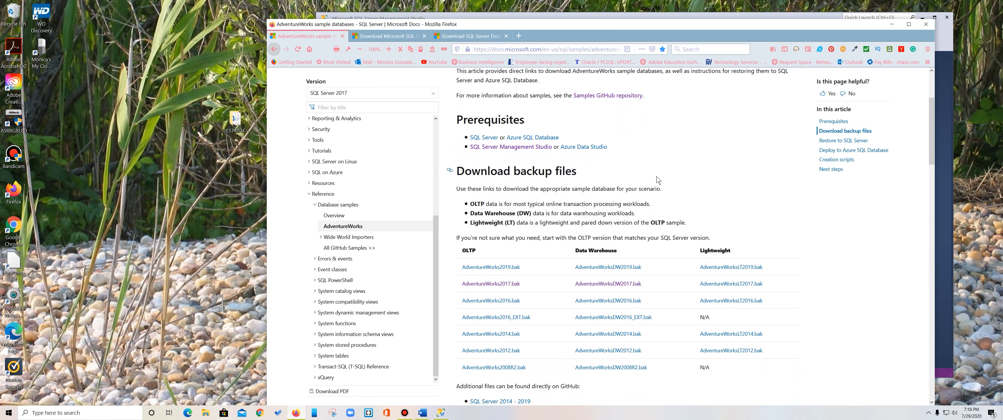
scroll(676, 156, down, 3)
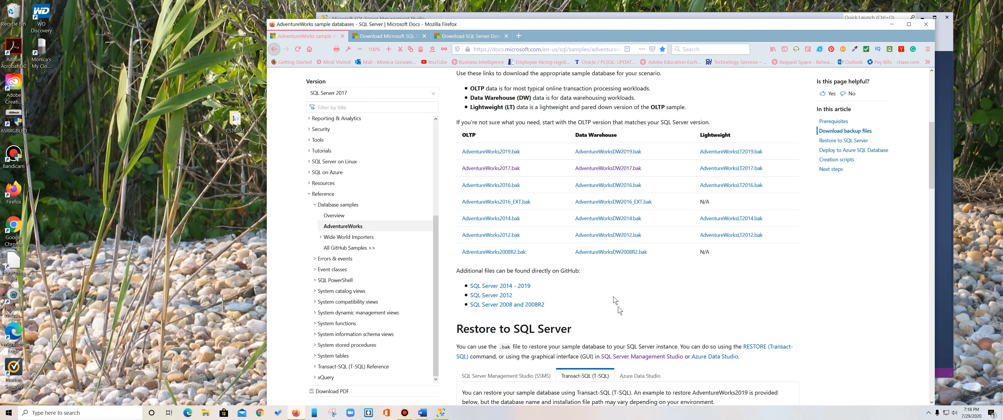
click(509, 172)
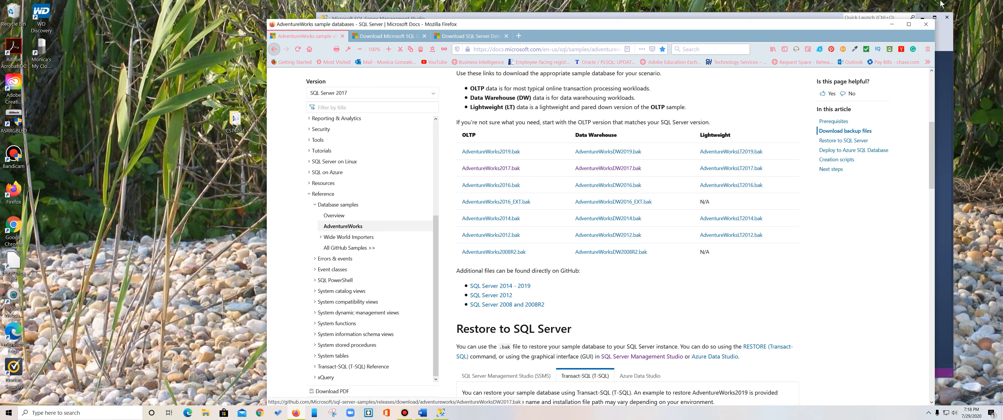
Minimize Firefox and Management Studio, and copy both AdventureWorks backup files from the desktop
click(892, 24)
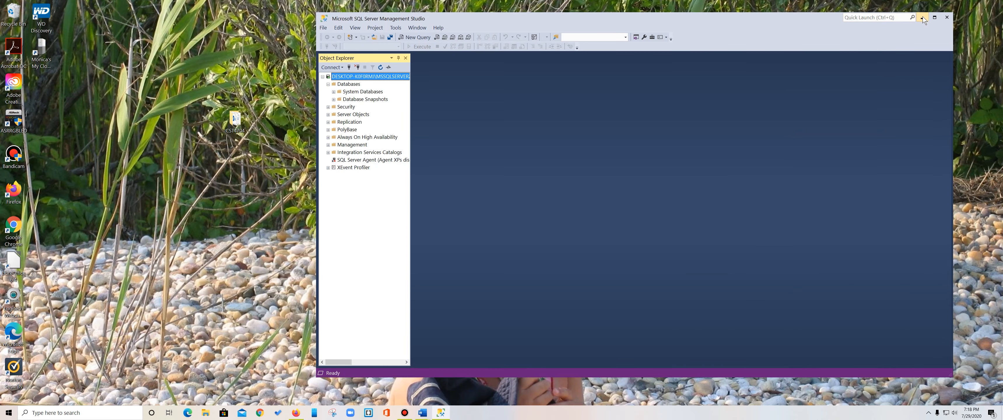
click(922, 17)
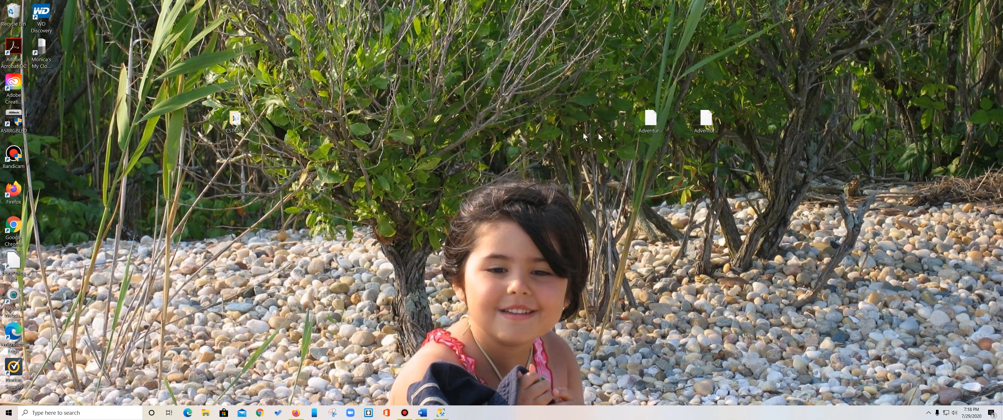
drag(627, 87, 708, 120)
right_click(706, 120)
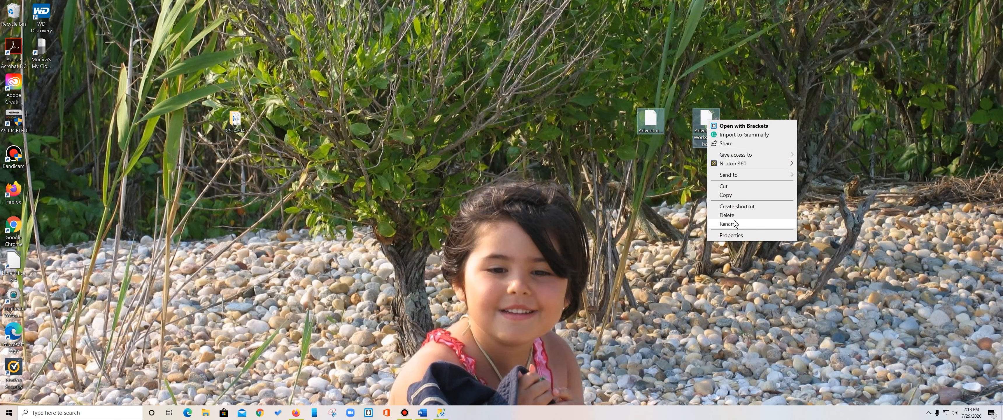
click(725, 194)
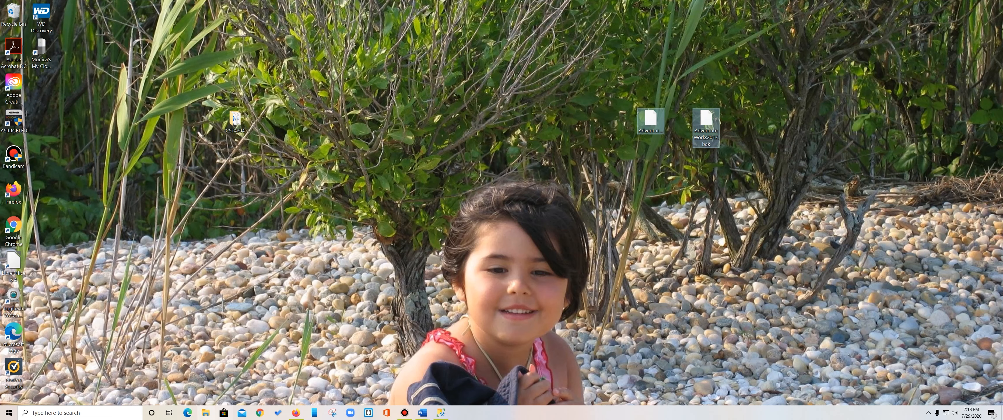
Open File Explorer and browse to the Program Files folder on the Windows (C:) drive
click(206, 412)
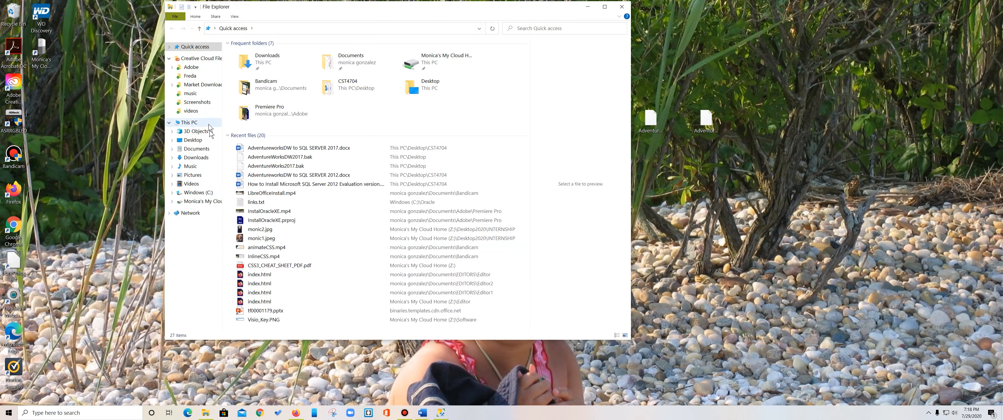
click(198, 192)
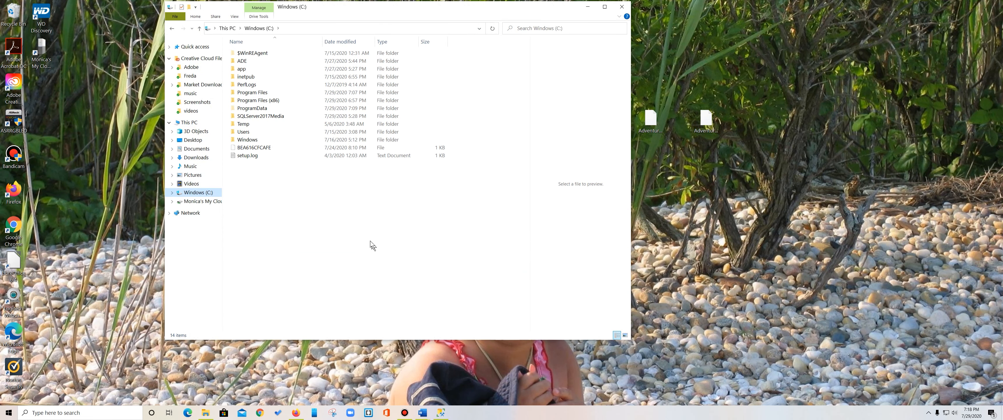
double_click(251, 134)
click(202, 195)
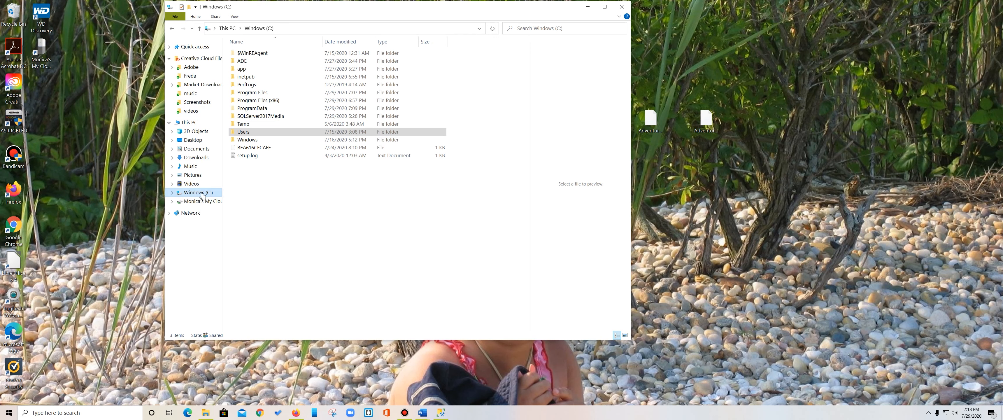
click(253, 93)
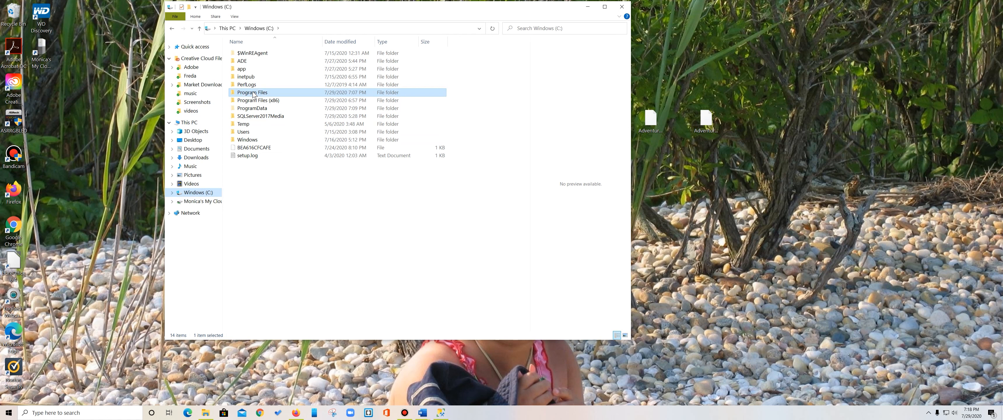
double_click(253, 93)
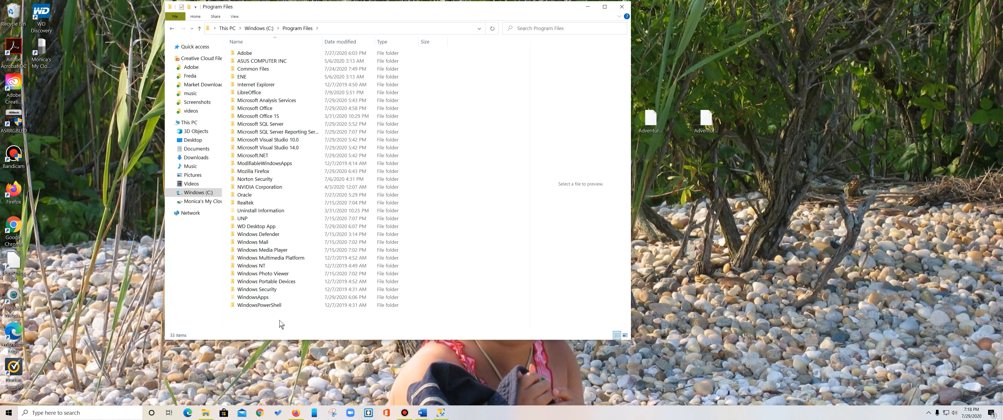
Browse to Microsoft SQL Server\MSSQL14.MSSQLSERVER2017\MSSQL\Backup, granting permanent access to the Backup folder
click(263, 125)
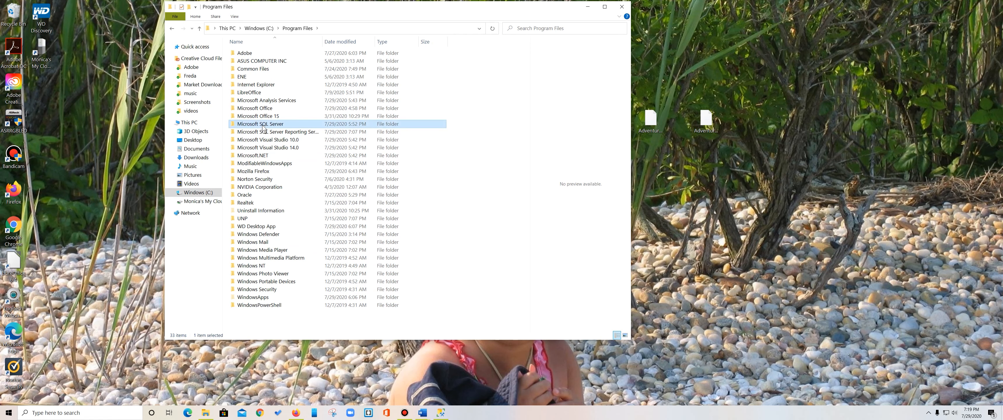
double_click(262, 126)
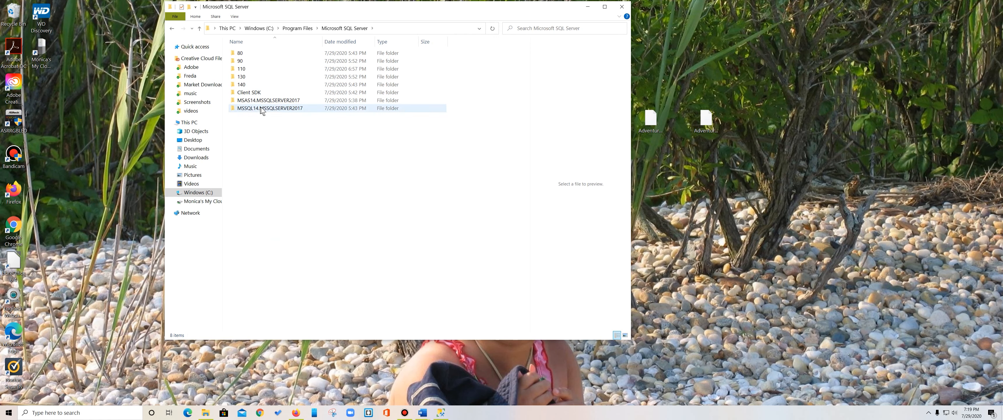
double_click(286, 109)
double_click(242, 52)
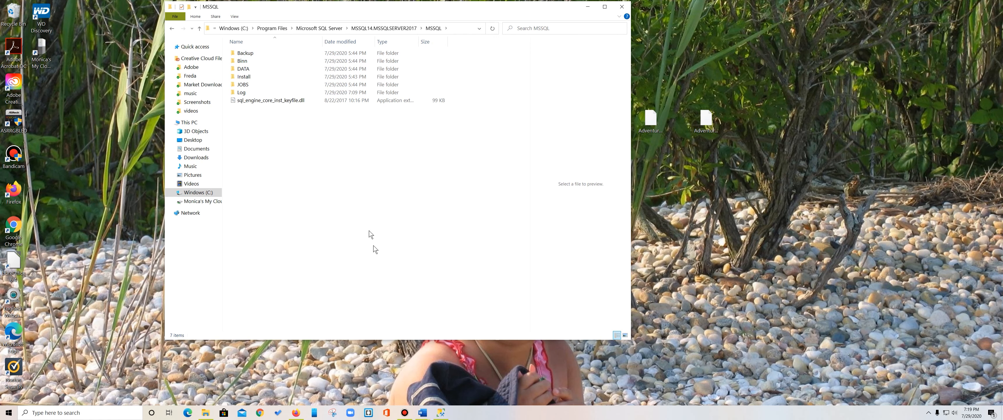
click(252, 54)
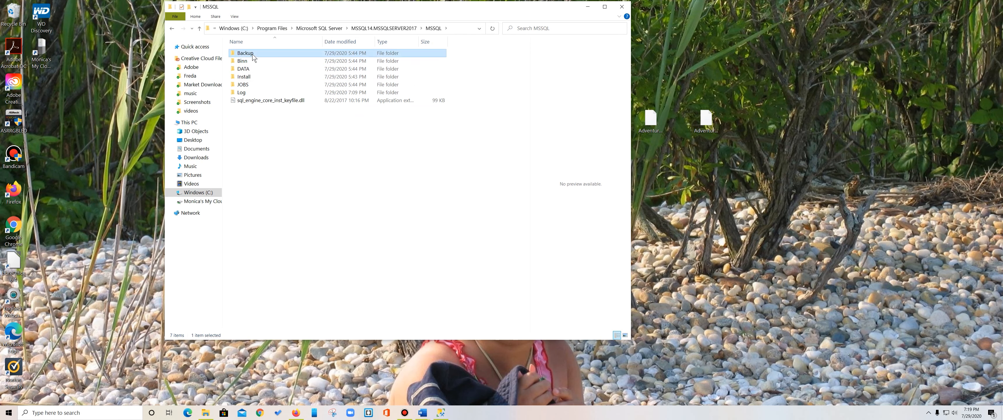
double_click(252, 54)
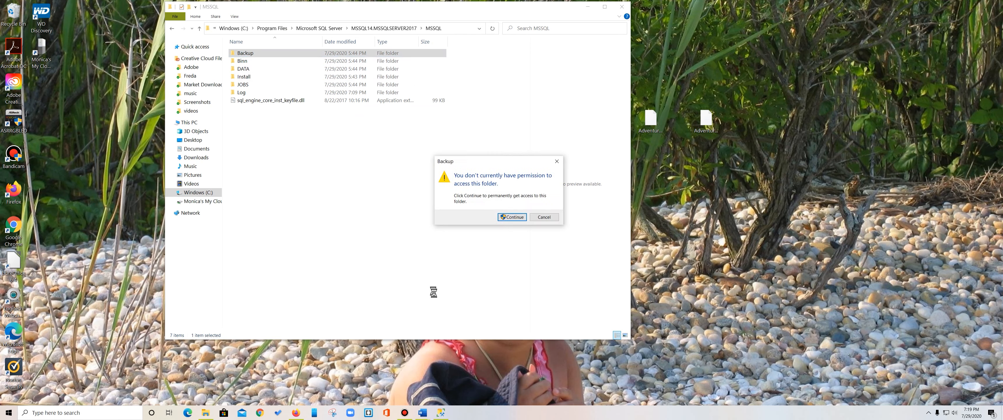
click(518, 219)
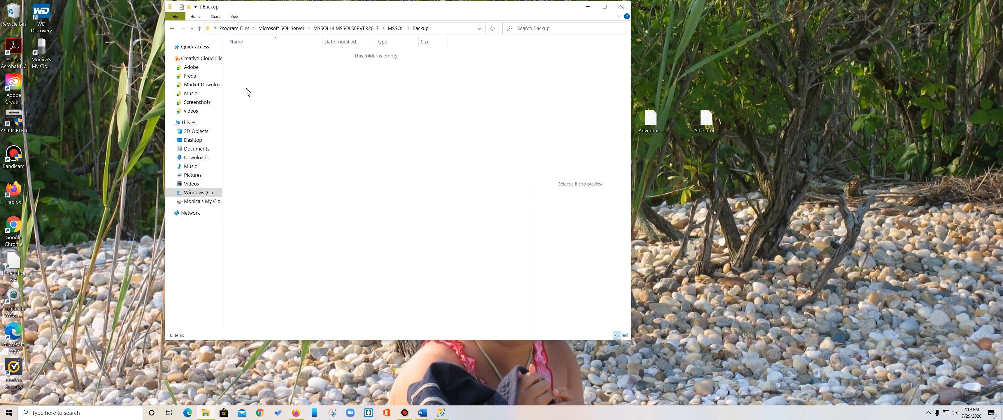
Paste the two copied AdventureWorks backup files into the Backup folder and close File Explorer
right_click(245, 89)
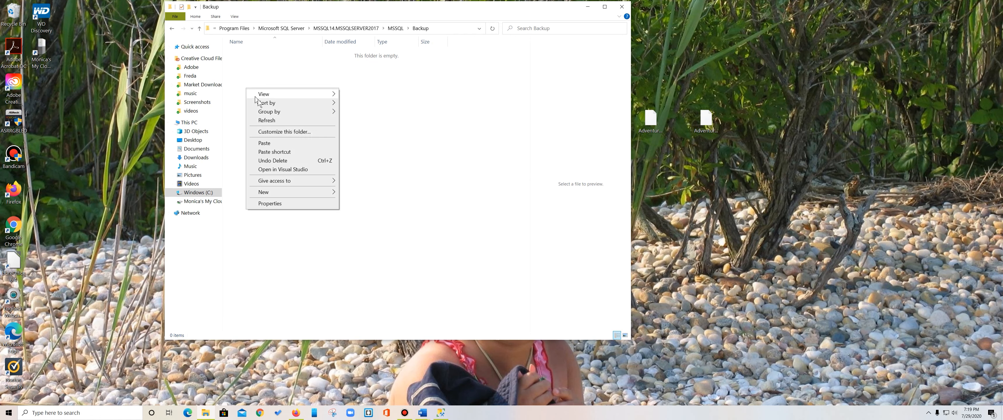
click(274, 142)
click(295, 92)
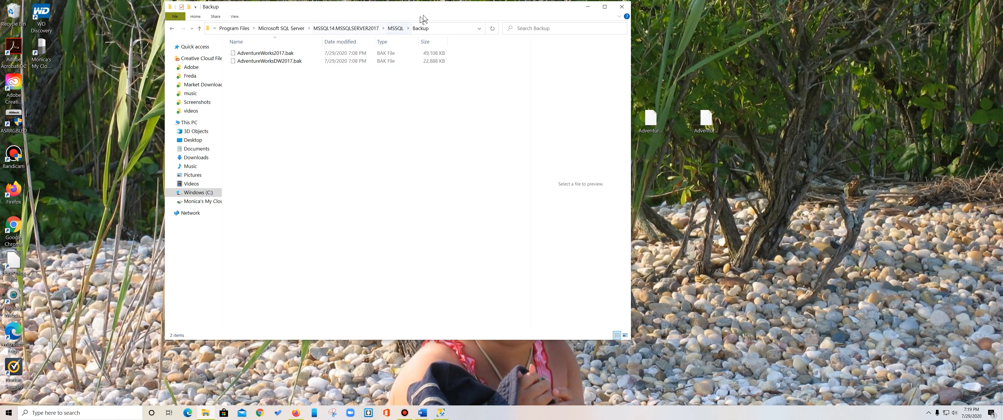
click(622, 7)
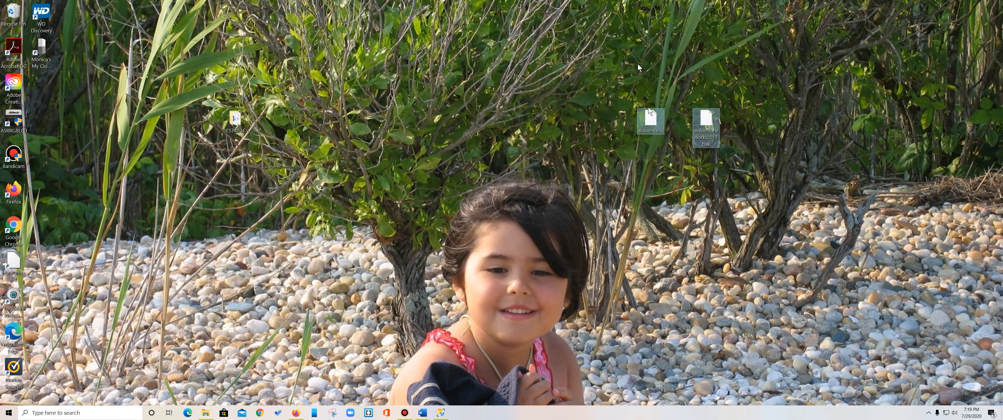
Switch to SQL Server Management Studio, open the Restore Database dialog for the Databases folder, and reposition and enlarge it
click(440, 412)
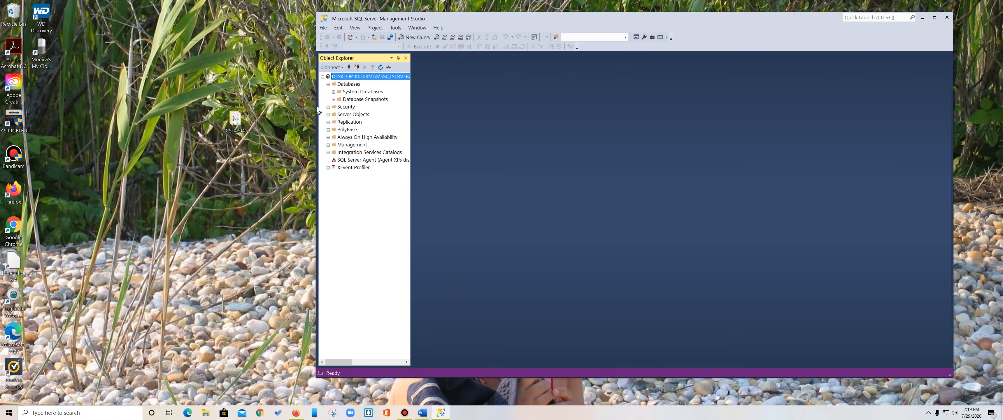
click(348, 85)
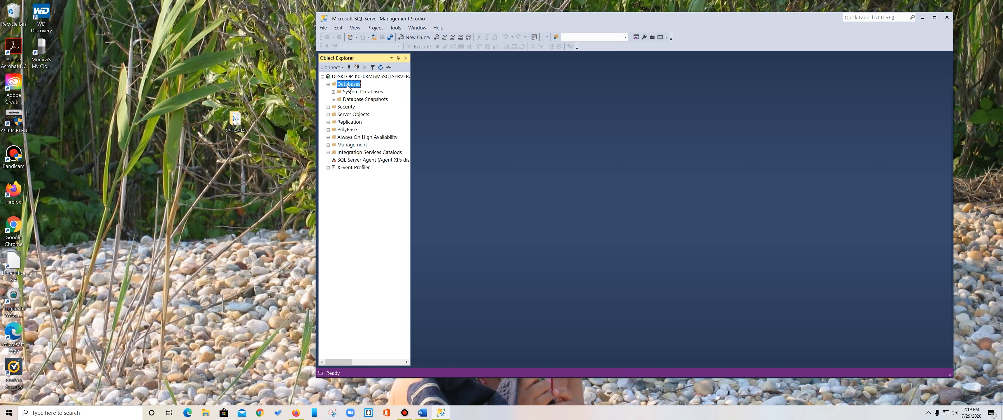
right_click(347, 87)
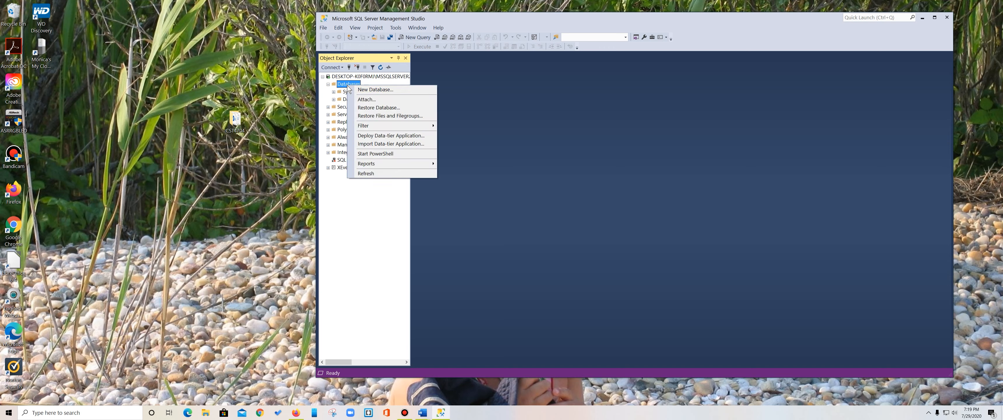
click(376, 108)
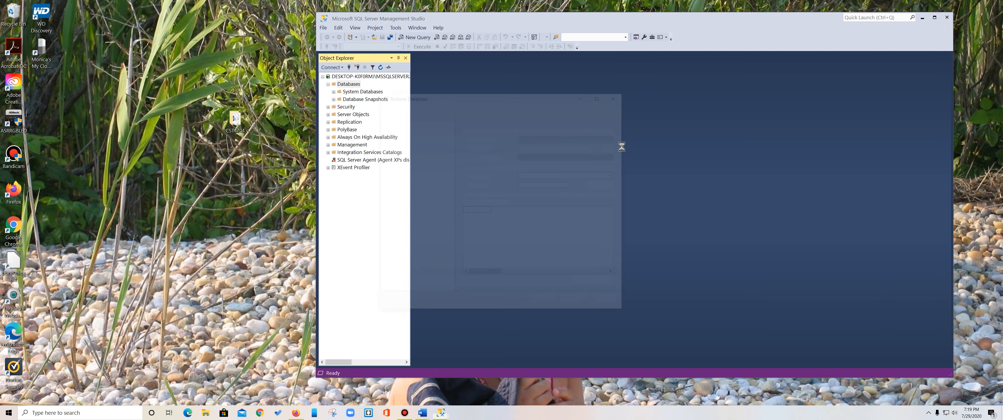
click(469, 146)
drag(560, 101, 493, 52)
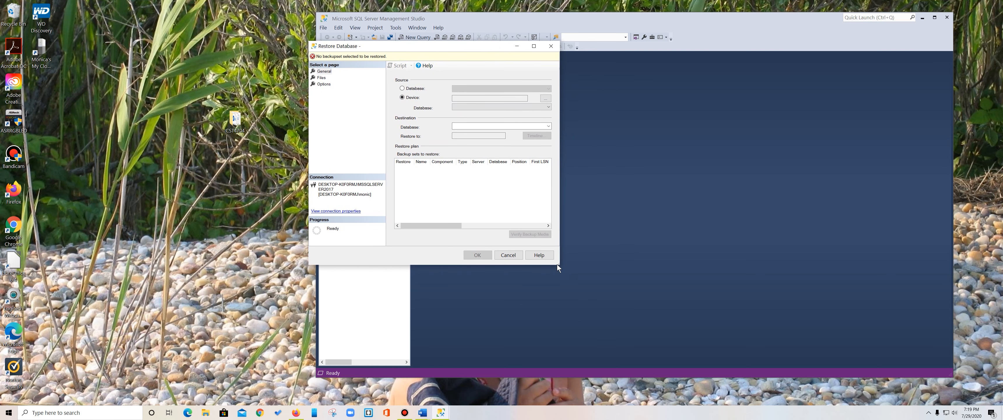
drag(558, 264, 709, 315)
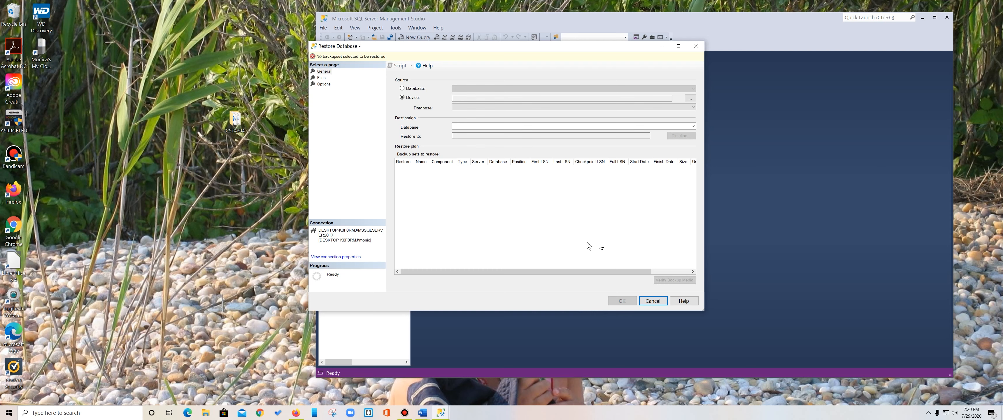
Add AdventureWorks2017.bak from the Backup folder as the source device and restore the AdventureWorks2017 database
click(690, 99)
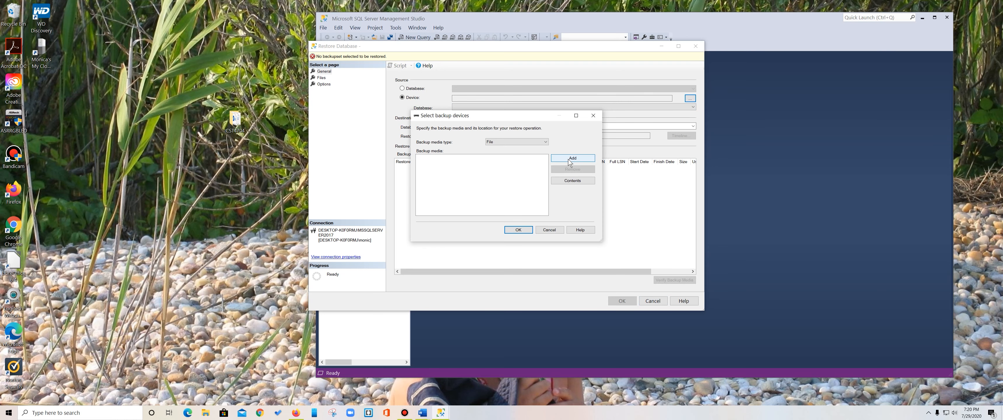
click(569, 160)
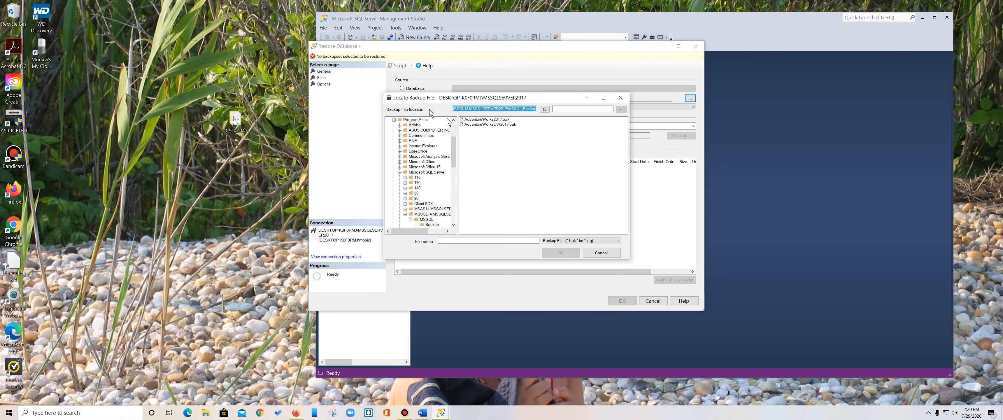
click(489, 120)
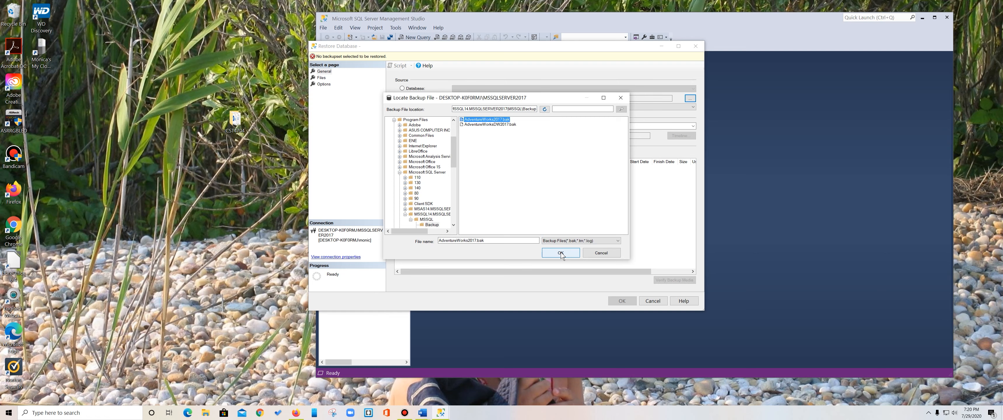
scroll(428, 175, down, 3)
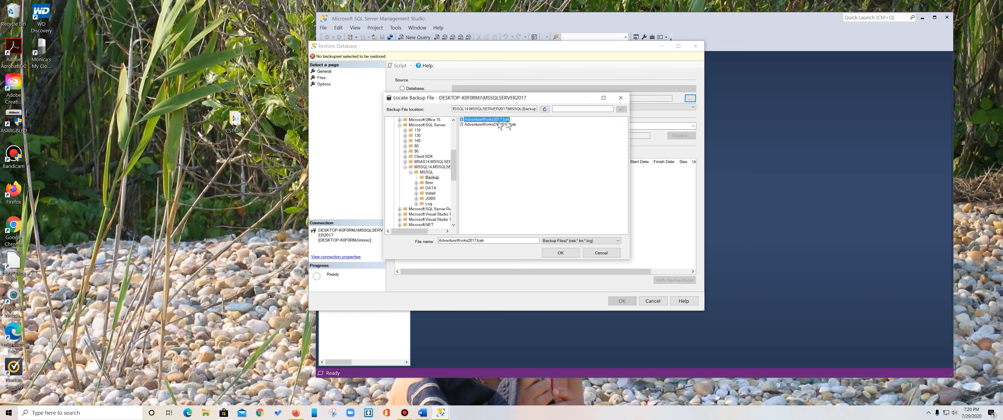
click(559, 253)
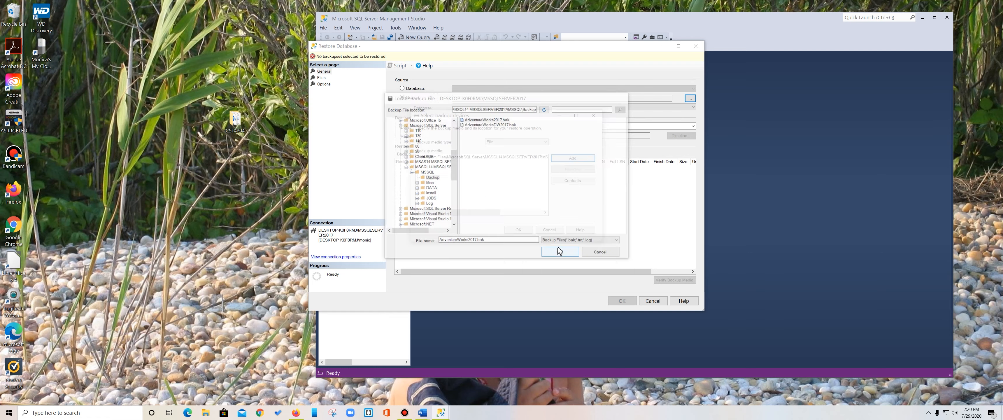
click(520, 229)
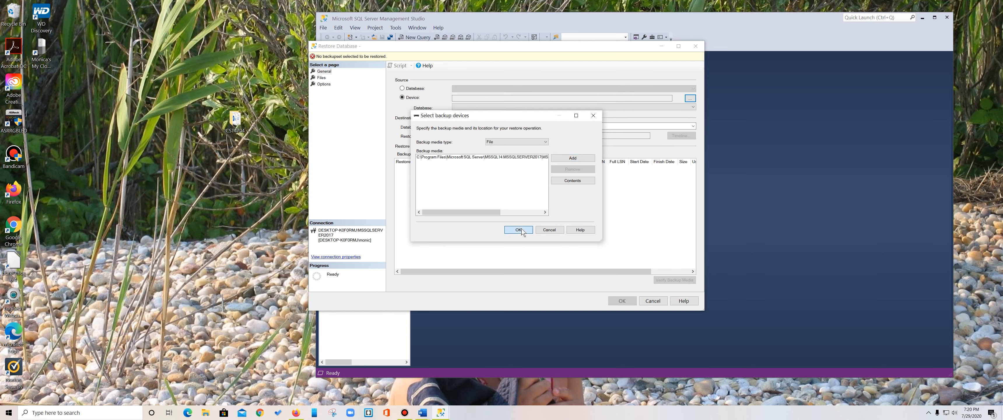
click(627, 302)
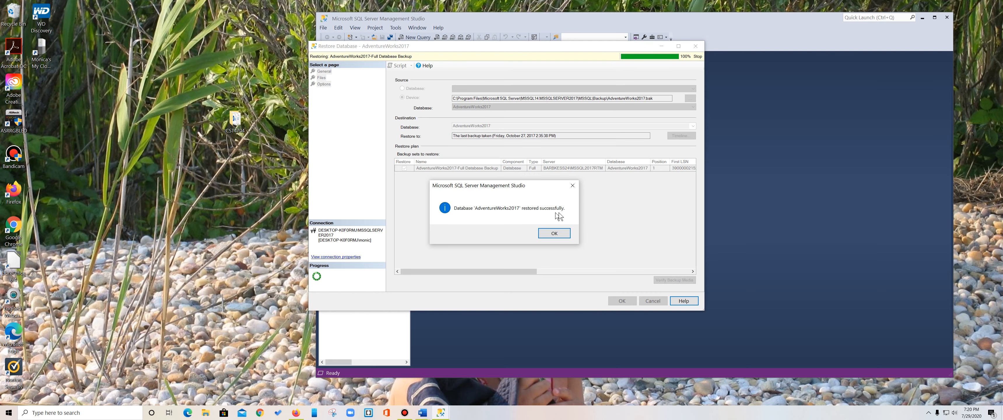
click(552, 234)
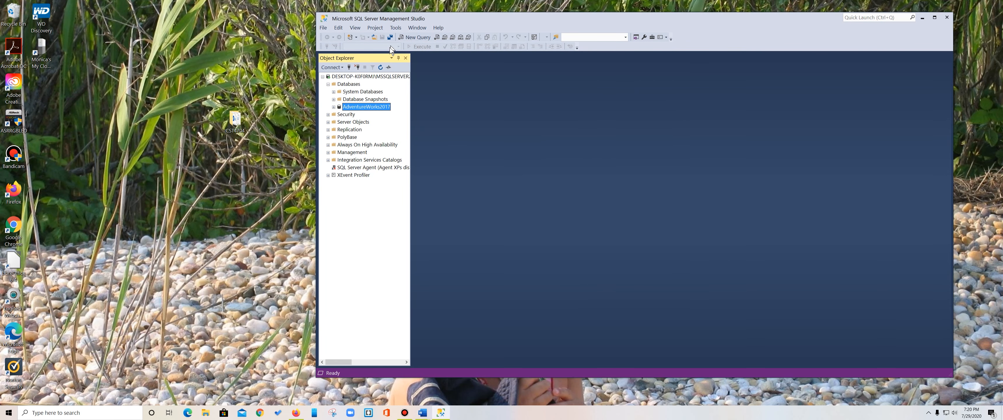
Examine the tables of the restored AdventureWorks2017 database in Object Explorer, and collapse its tree
click(333, 107)
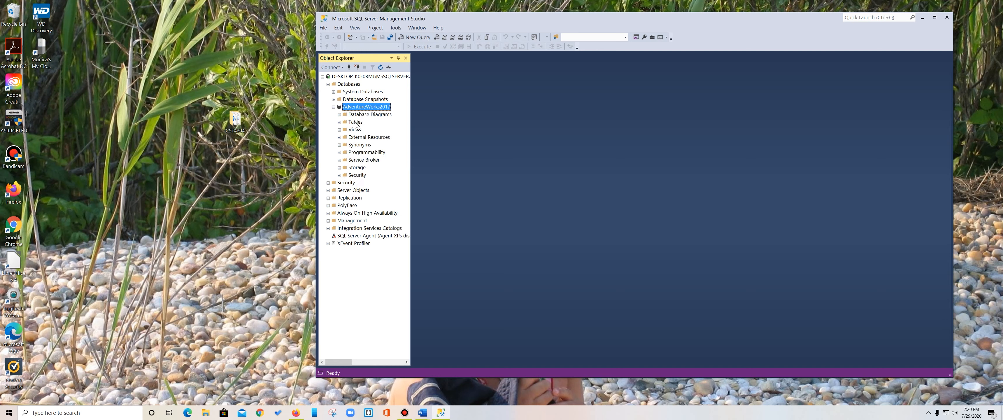
click(339, 122)
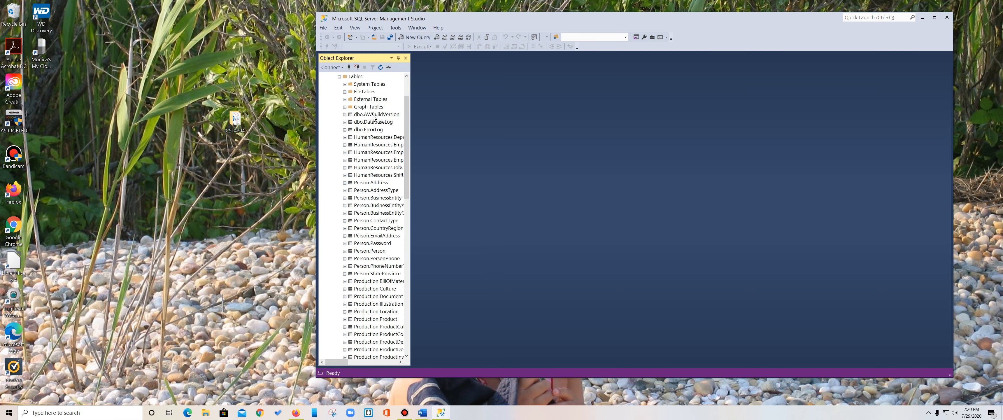
scroll(348, 209, up, 2)
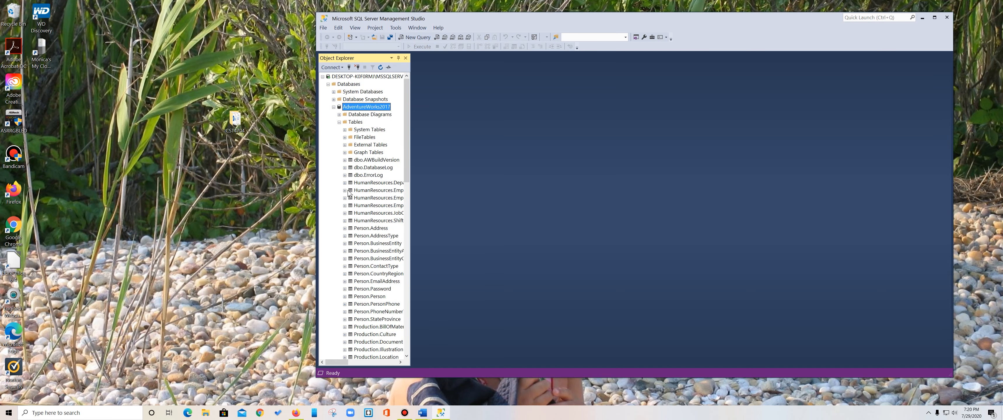
click(333, 107)
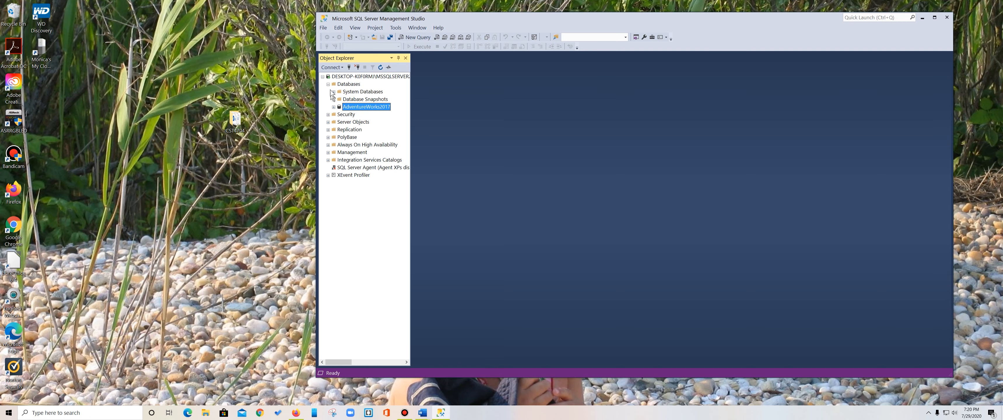
click(323, 77)
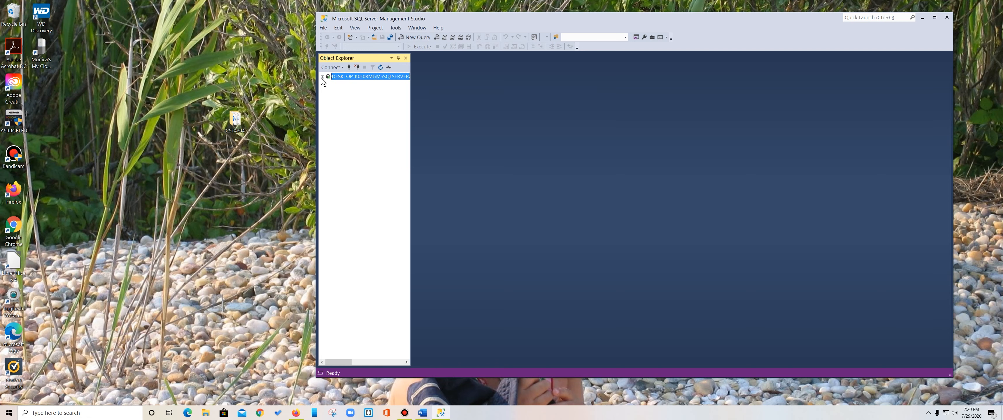
click(323, 77)
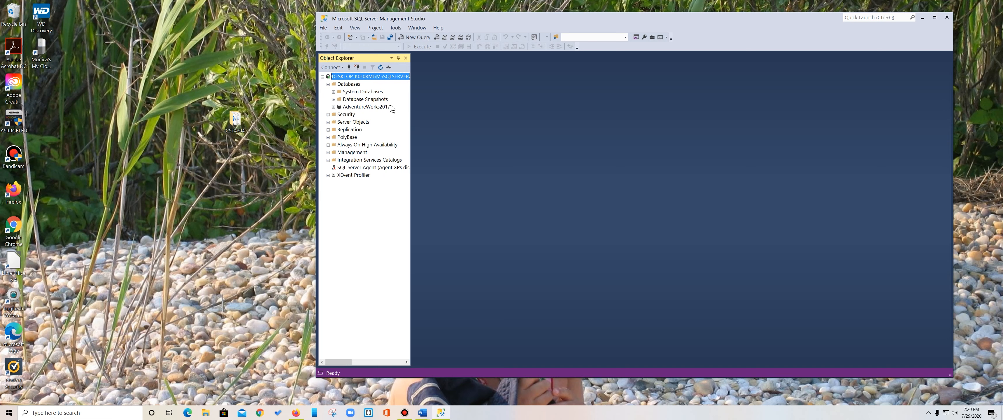
Restore the AdventureWorksDW2017 database, using AdventureWorksDW2017.bak from the Backup folder as the source device
click(348, 85)
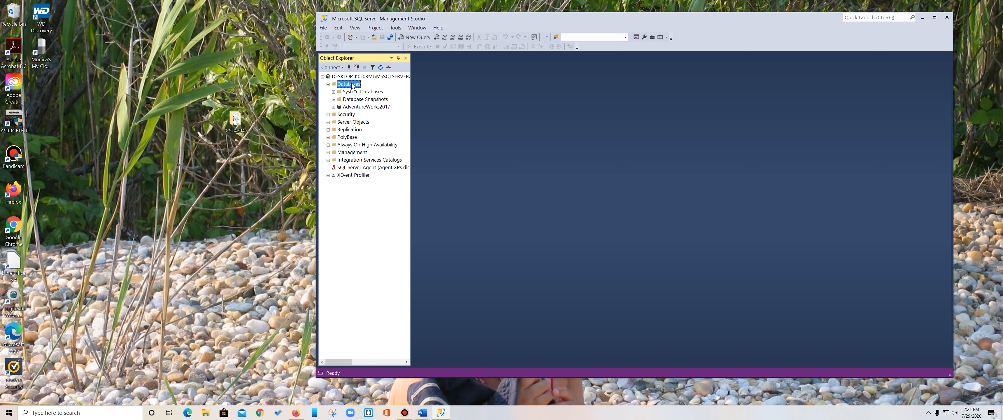
right_click(351, 83)
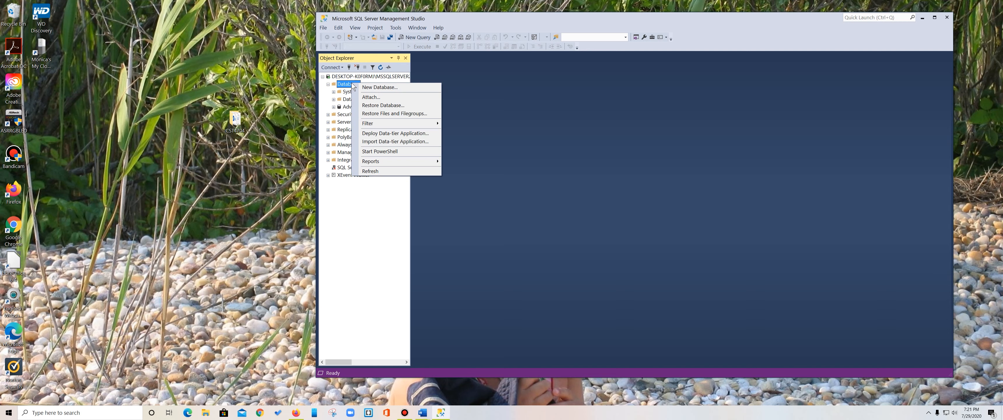
click(384, 106)
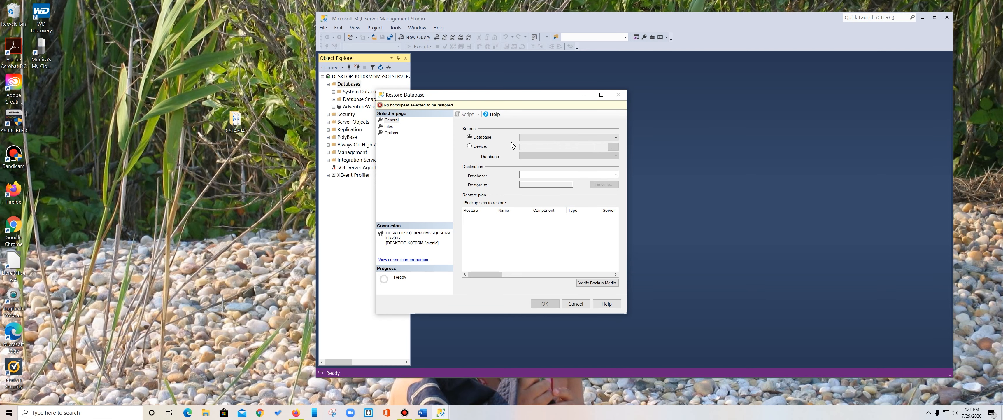
click(479, 146)
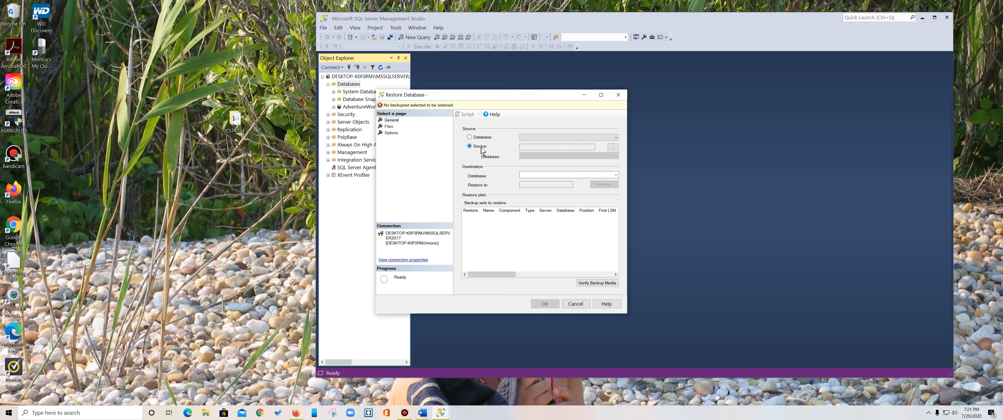
click(613, 147)
click(567, 184)
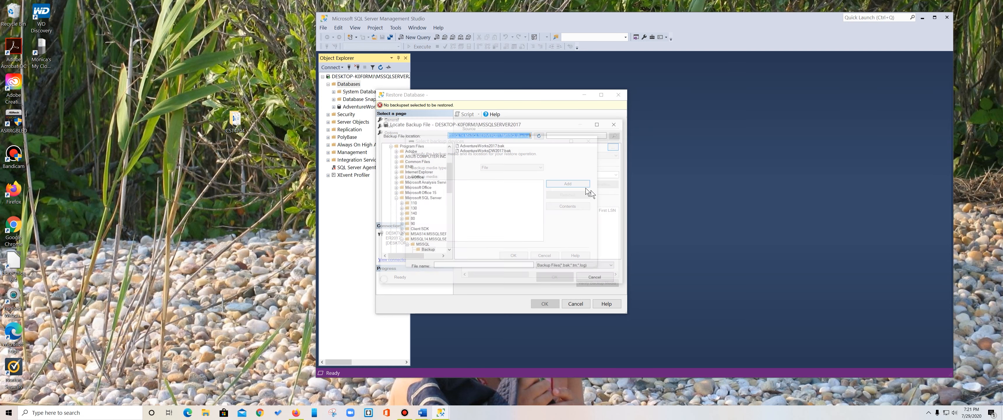
click(496, 151)
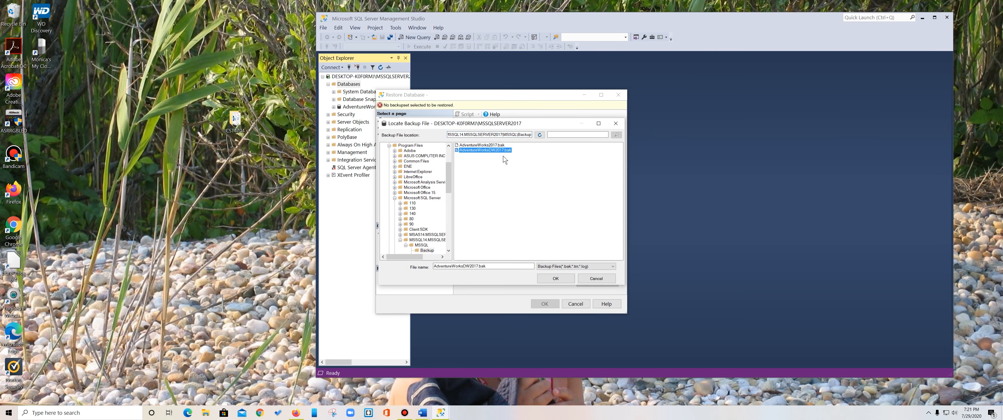
click(559, 279)
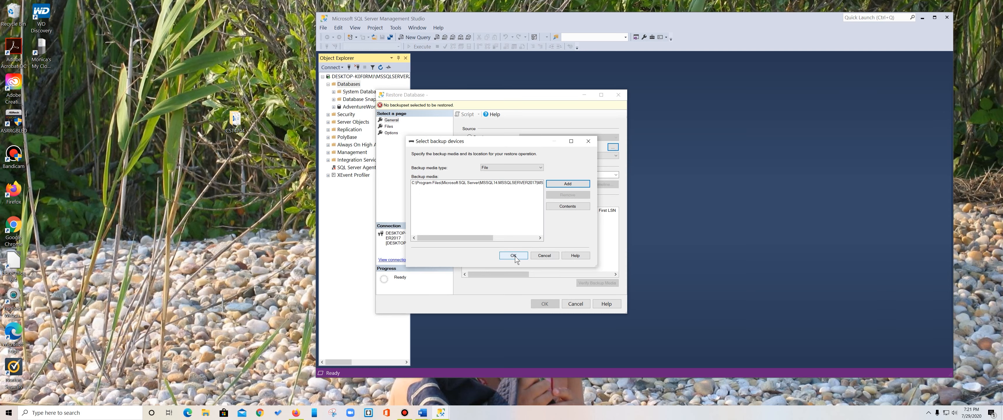
click(515, 256)
click(533, 303)
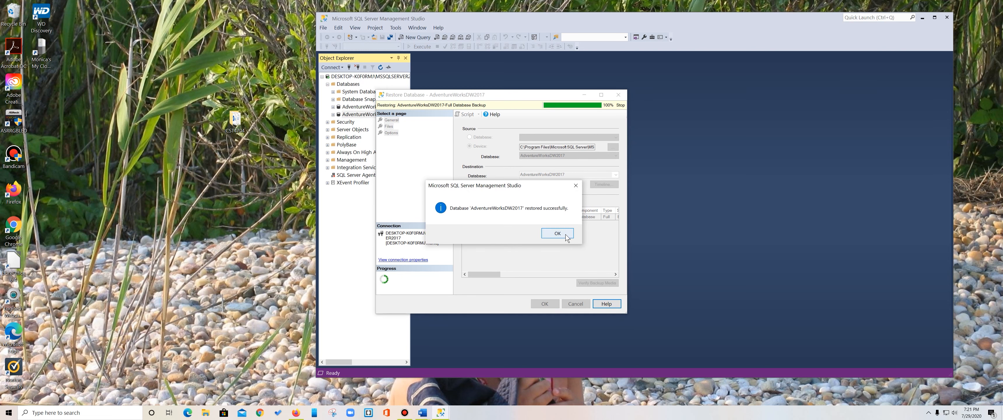
click(557, 233)
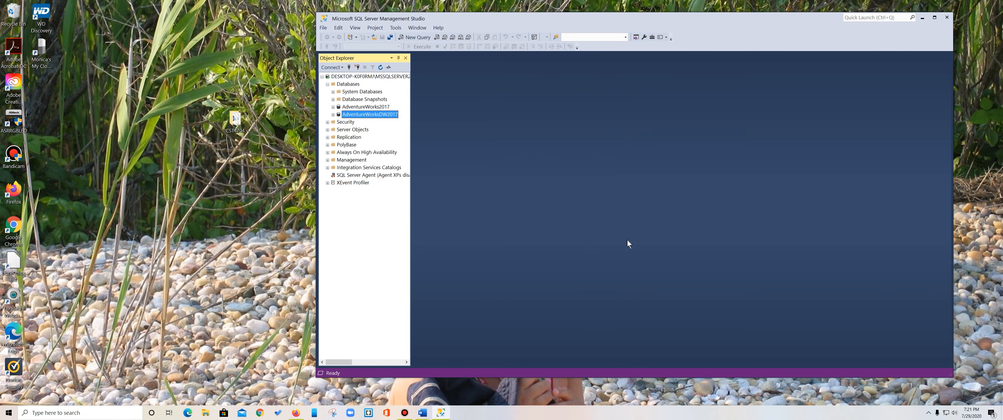
Try to expand the Database Diagrams folder of the AdventureWorksDW2017 database in Object Explorer
click(333, 115)
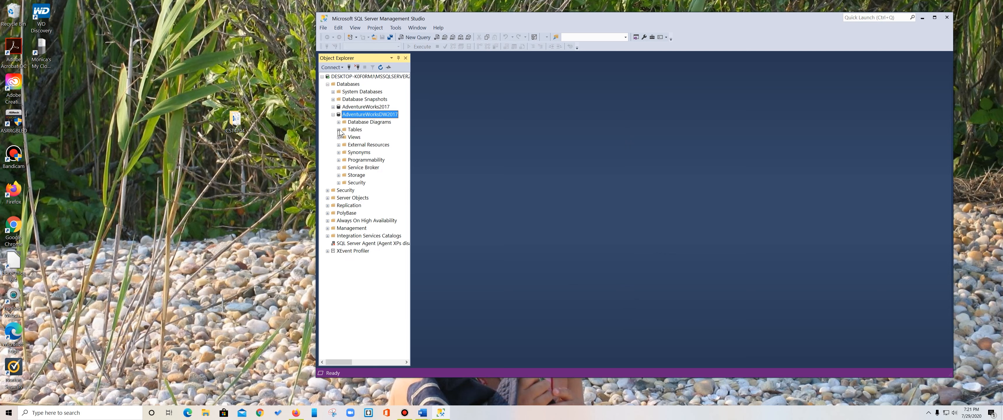
click(338, 122)
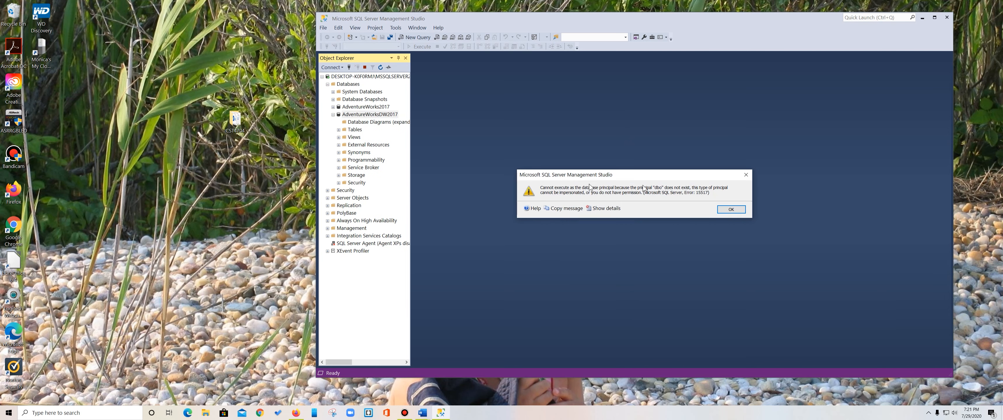
click(728, 209)
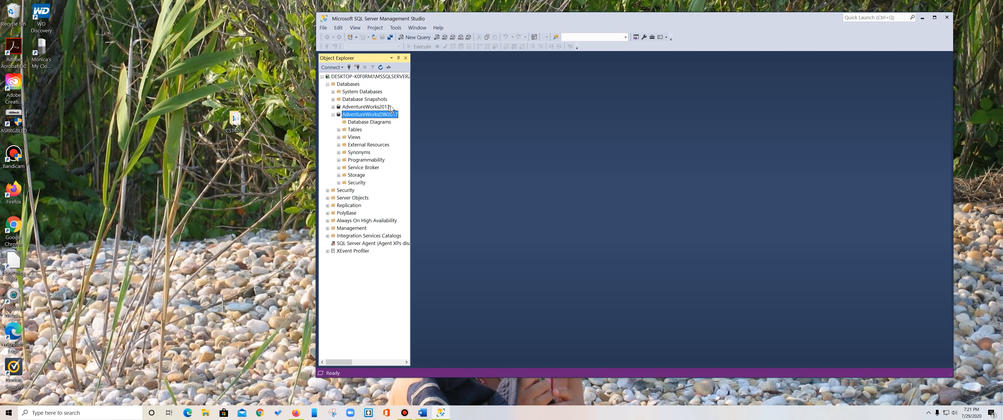
Open the Files page of the AdventureWorksDW2017 database properties
right_click(379, 116)
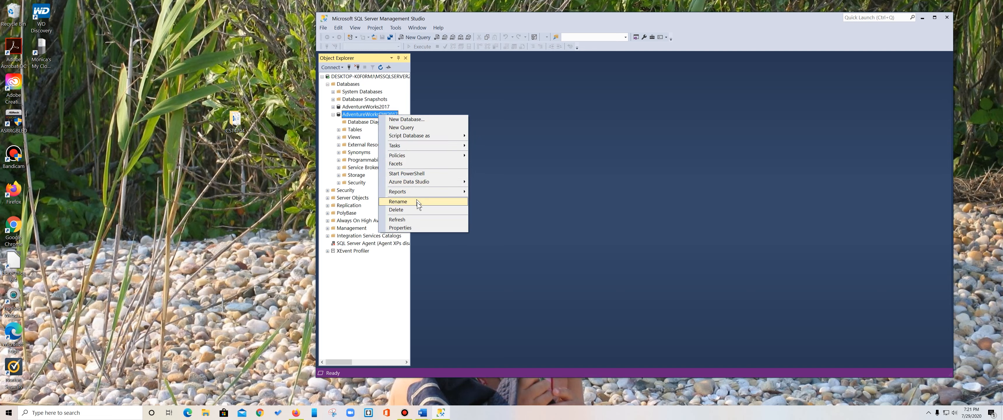
click(415, 227)
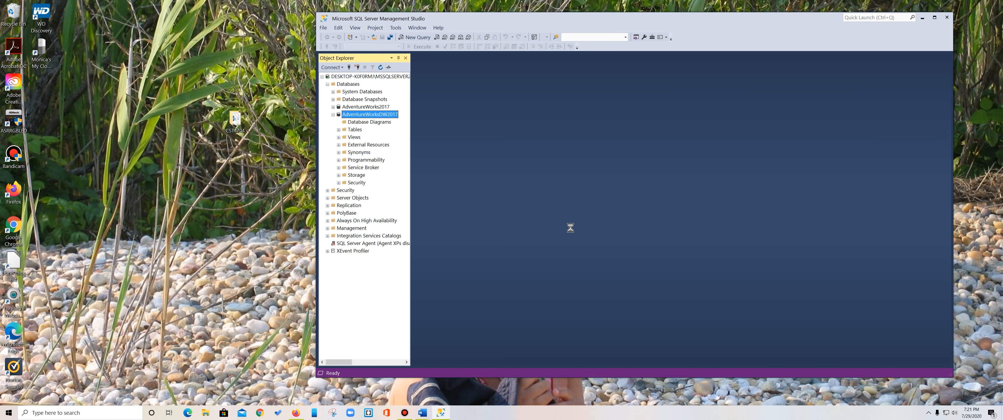
click(378, 104)
click(377, 108)
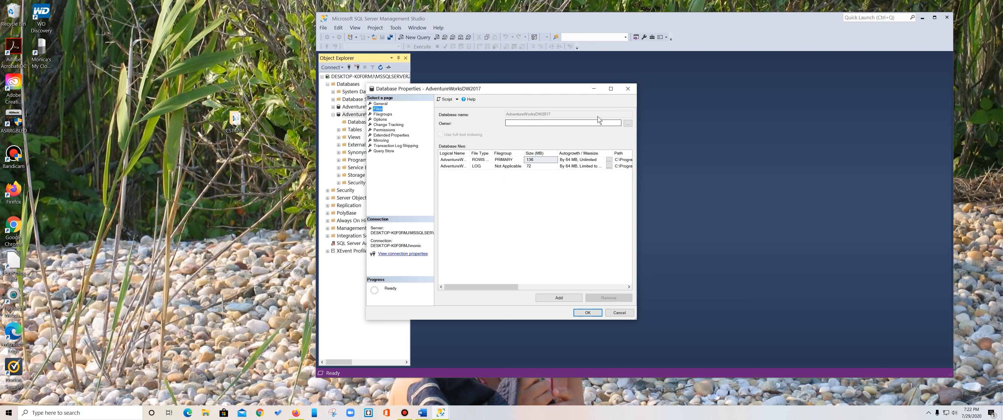
Browse the logins for the database owner, select the computer's Windows user login and sa, and apply the owner change
click(628, 123)
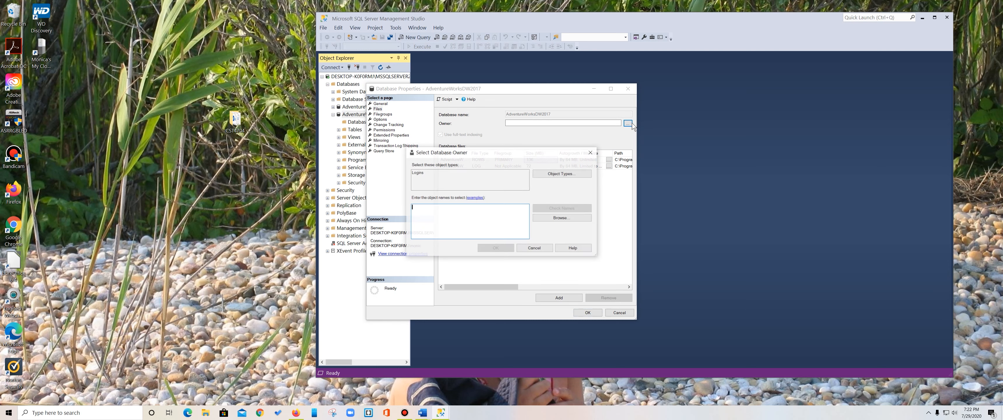
click(553, 216)
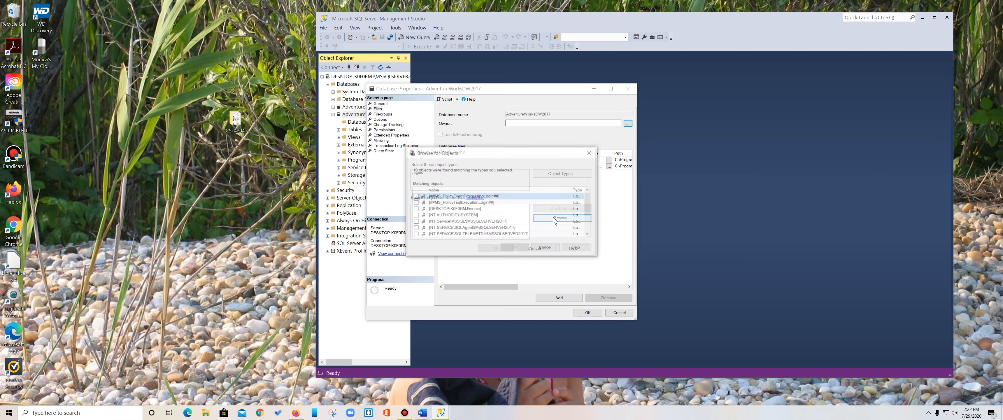
scroll(463, 220, down, 2)
click(414, 228)
scroll(486, 222, up, 2)
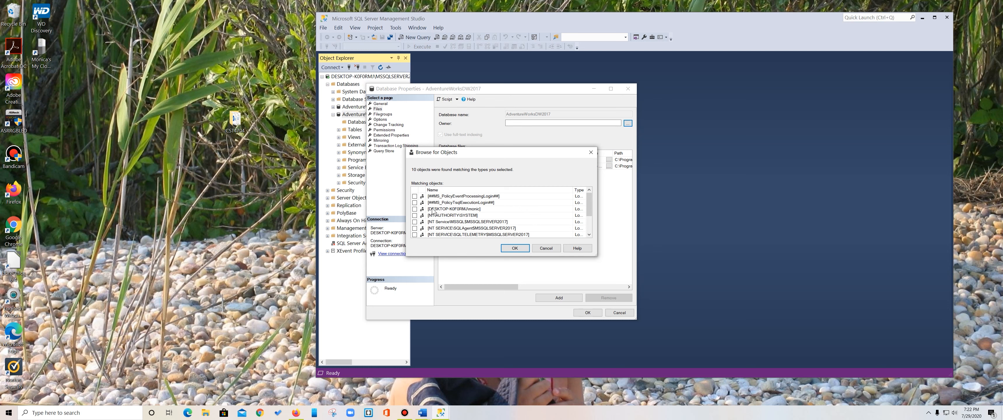
click(415, 209)
scroll(444, 211, down, 2)
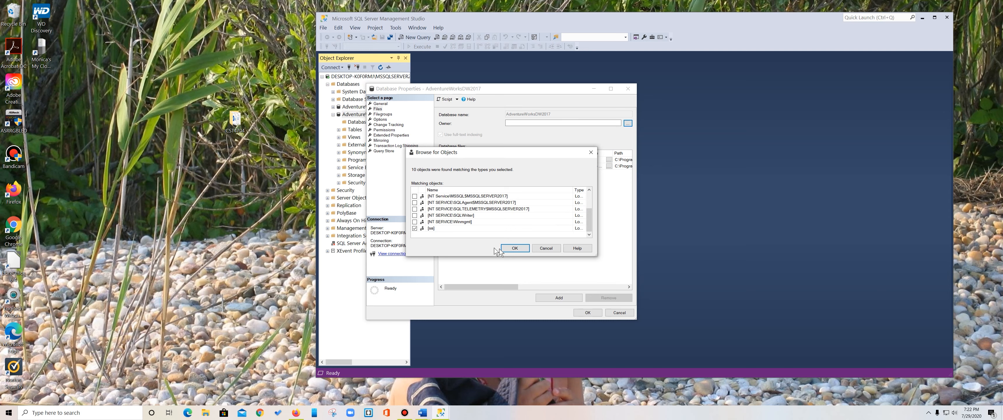
click(513, 248)
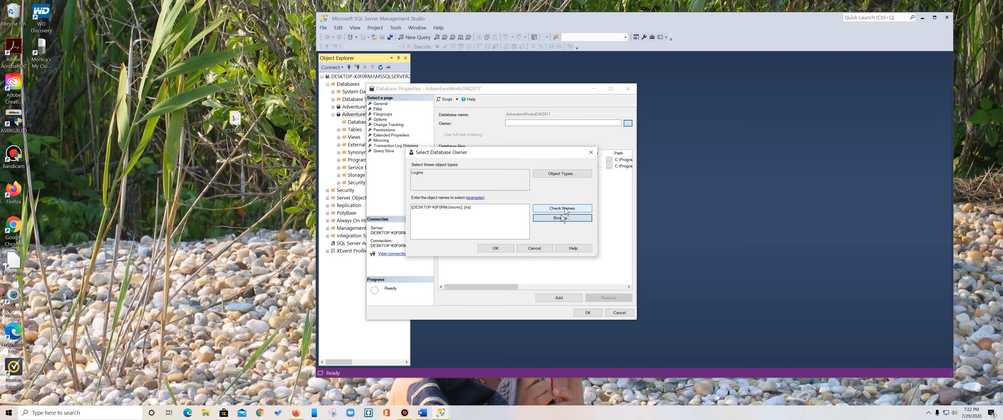
click(495, 249)
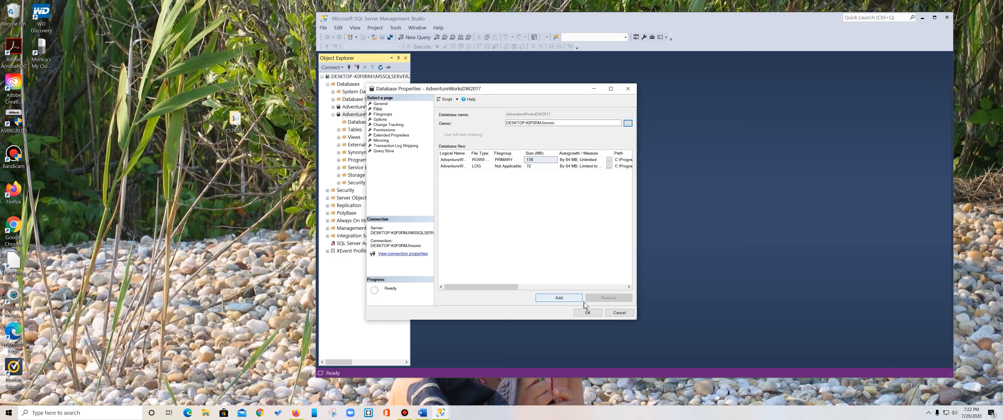
click(588, 312)
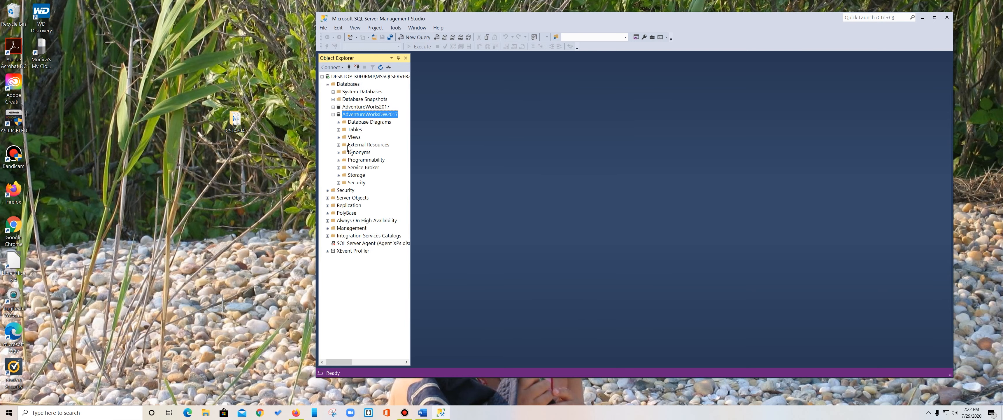
Create the diagramming support objects for AdventureWorksDW2017 and open its Date Time database diagram
click(338, 122)
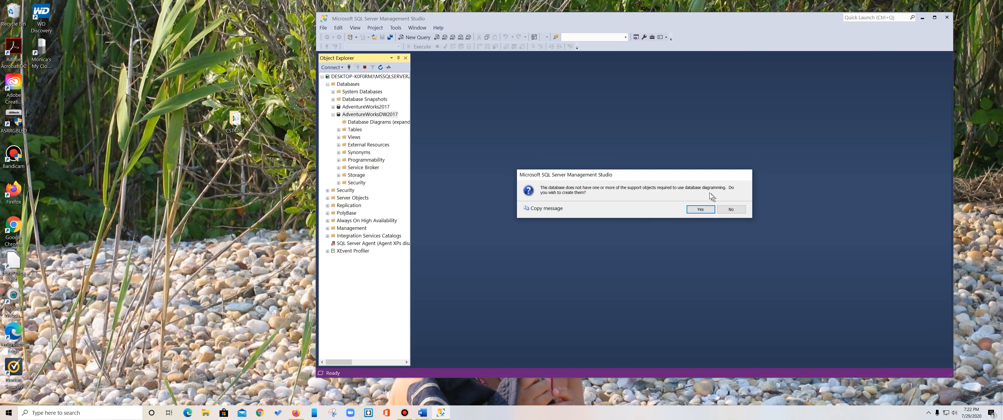
click(700, 209)
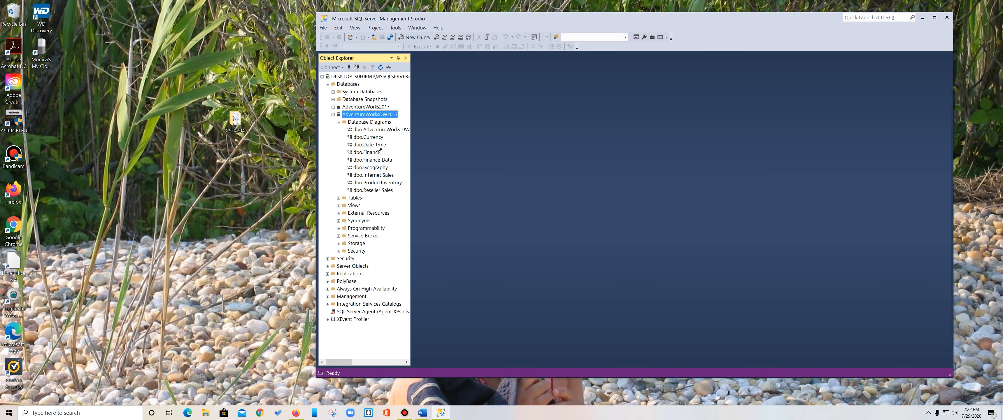
double_click(376, 145)
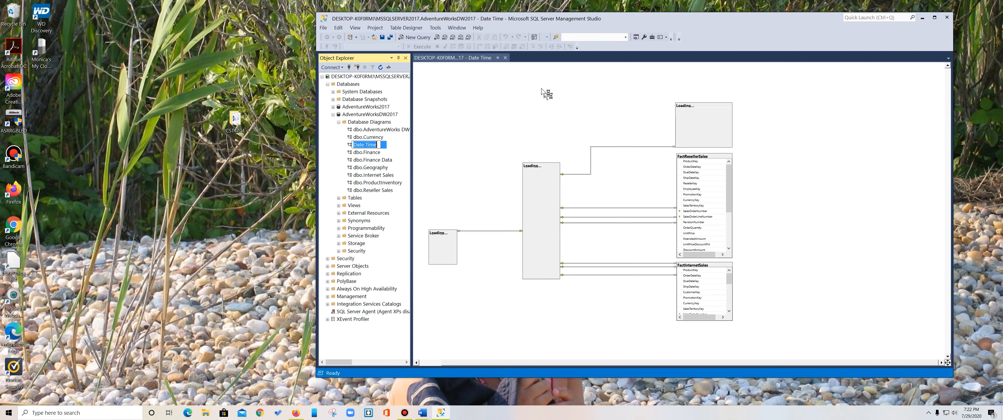
Close the Date Time diagram without saving changes, exit Management Studio, and deselect the backup files on the desktop
click(505, 58)
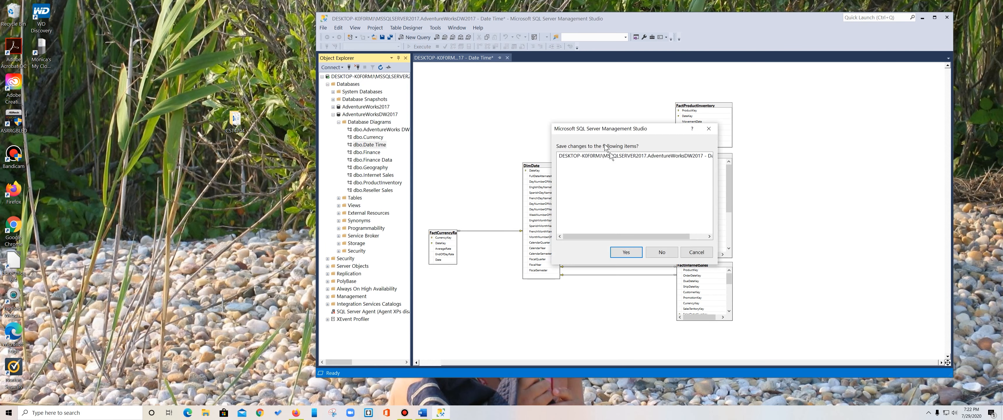
click(662, 254)
click(946, 18)
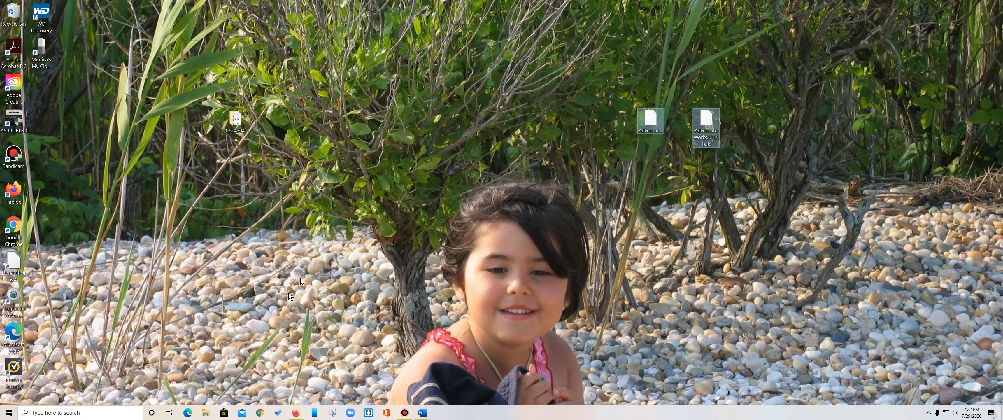
click(340, 247)
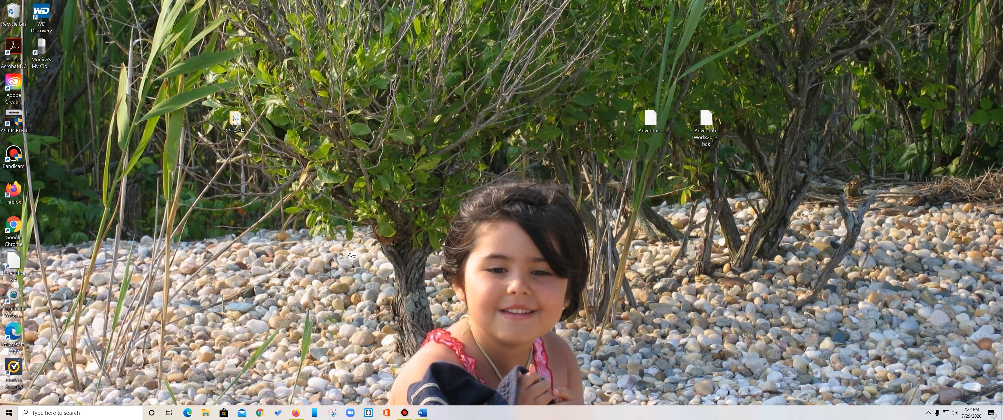